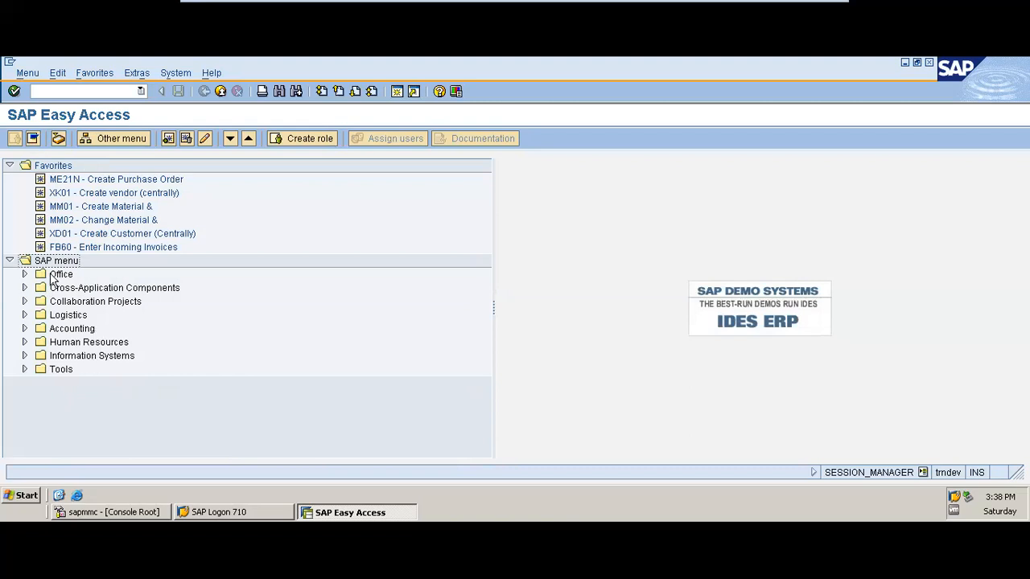
left_click(24, 369)
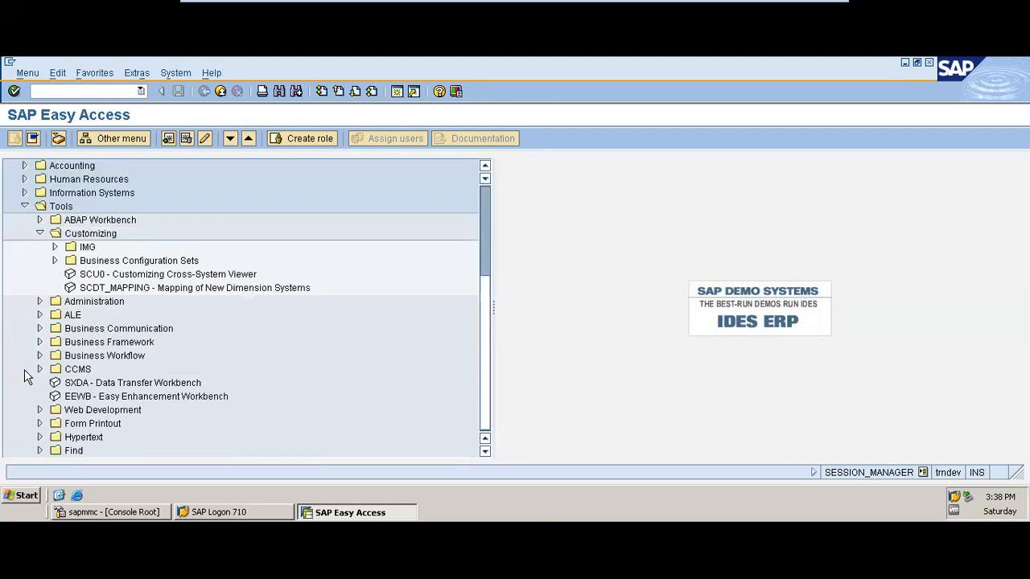
left_click(25, 207)
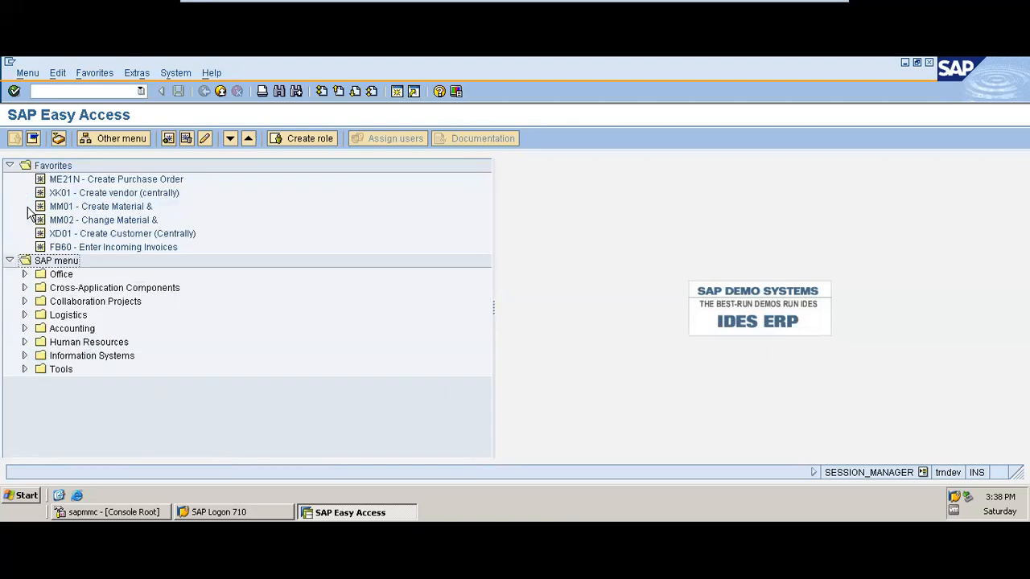
left_click(25, 369)
left_click(39, 247)
left_click(39, 207)
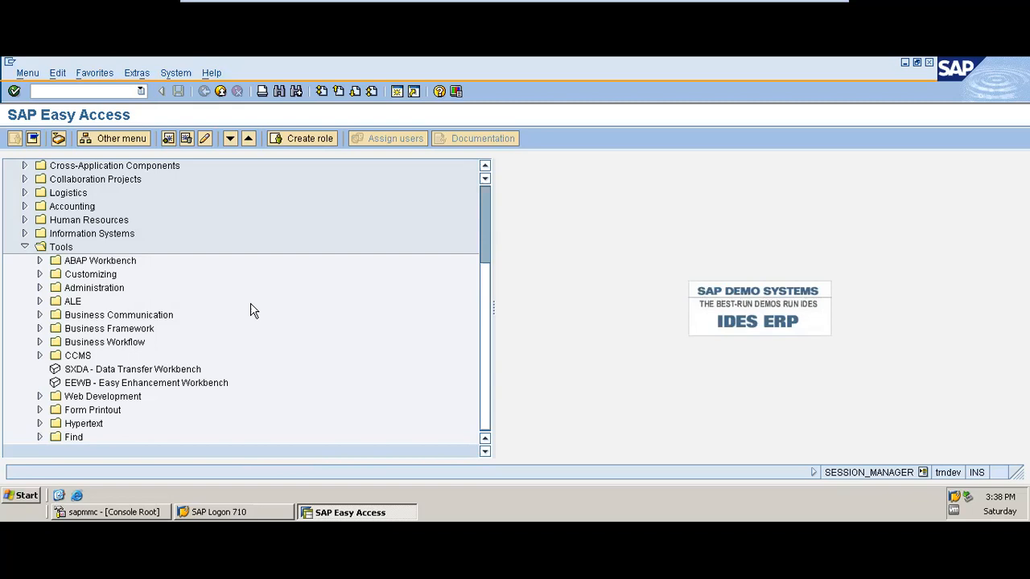
left_click(24, 247)
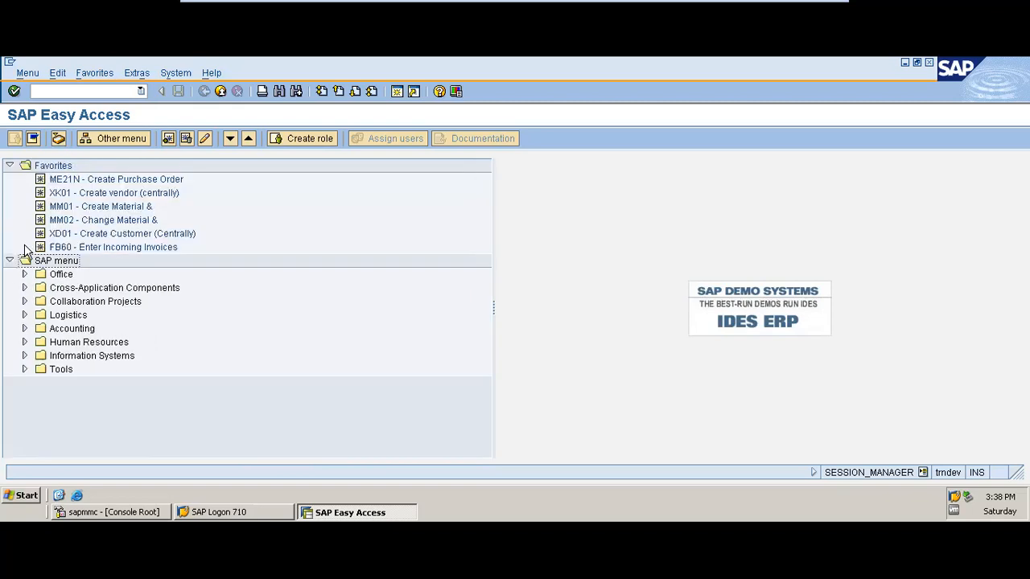
Expand Tools, Customizing and IMG in the SAP menu and select the SPRO - Execute Project entry
left_click(24, 369)
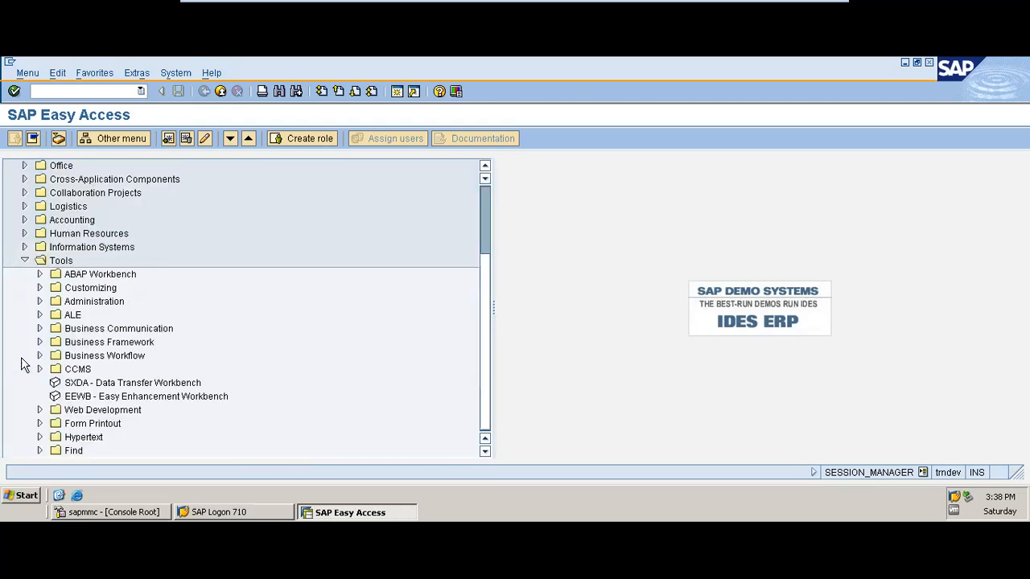
left_click(39, 288)
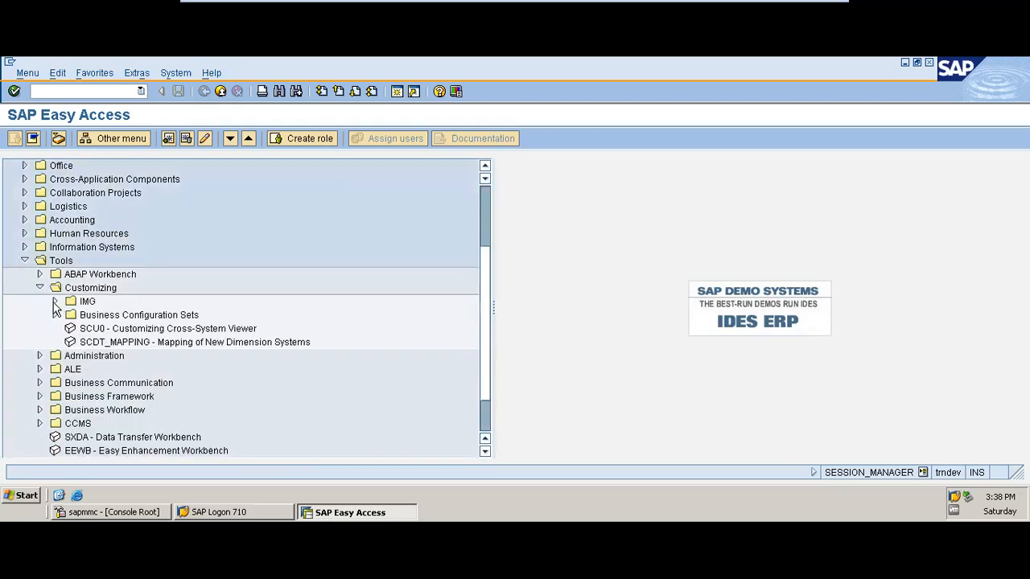
left_click(55, 302)
left_click(121, 323)
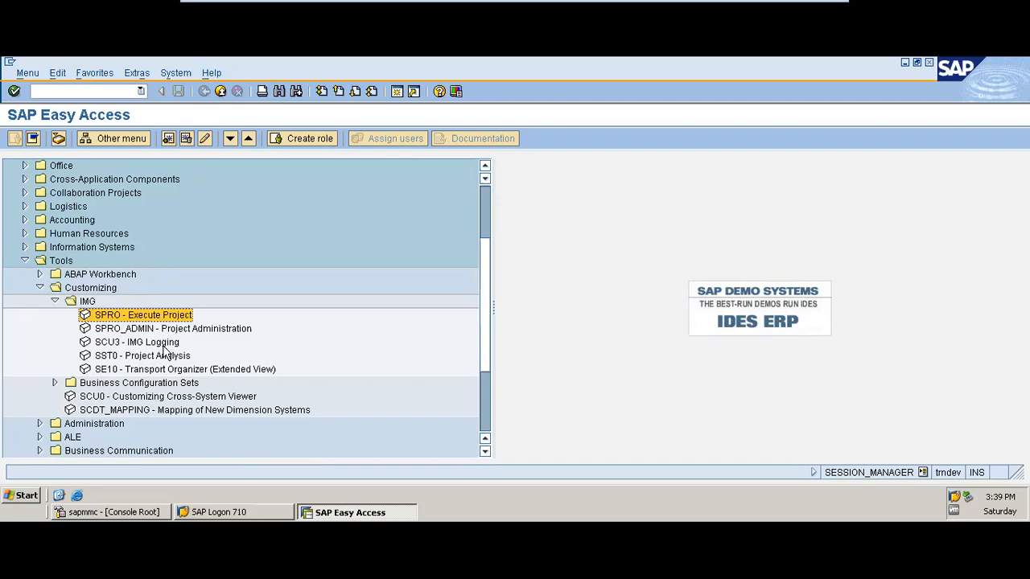
Confirm the SAP Easy Access settings with the display of technical names enabled
left_click(131, 73)
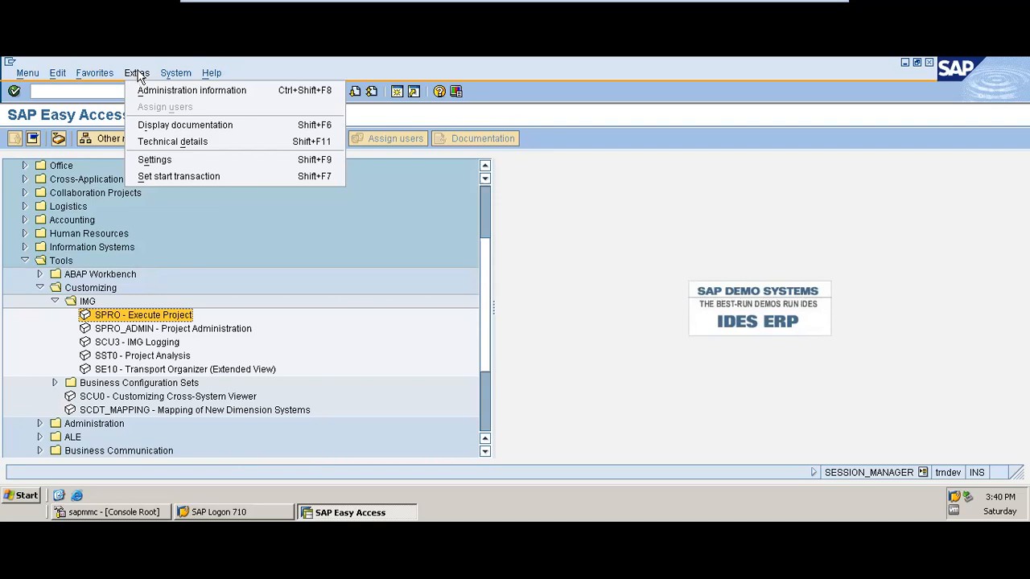
left_click(174, 150)
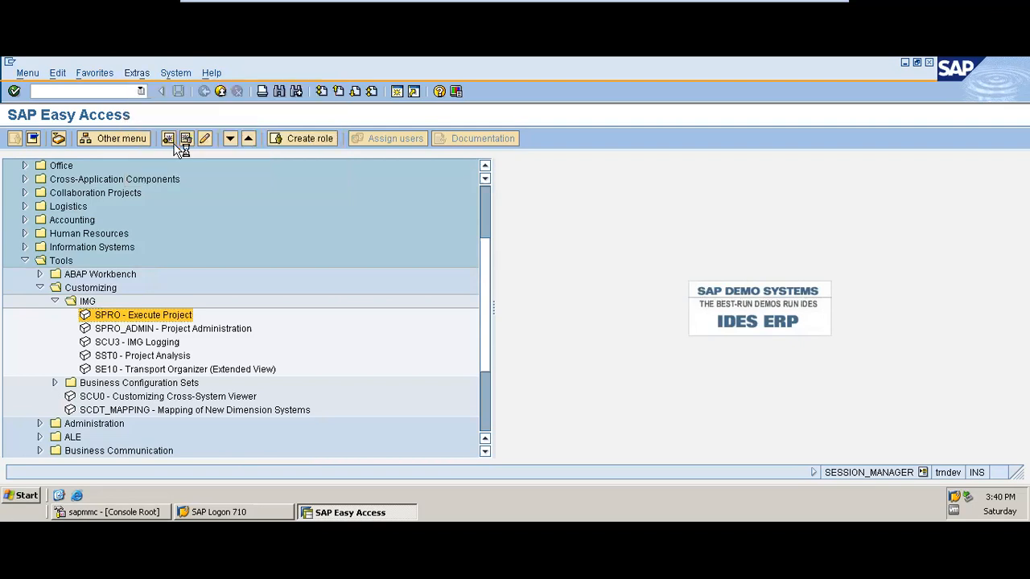
left_click(351, 165)
left_click(137, 73)
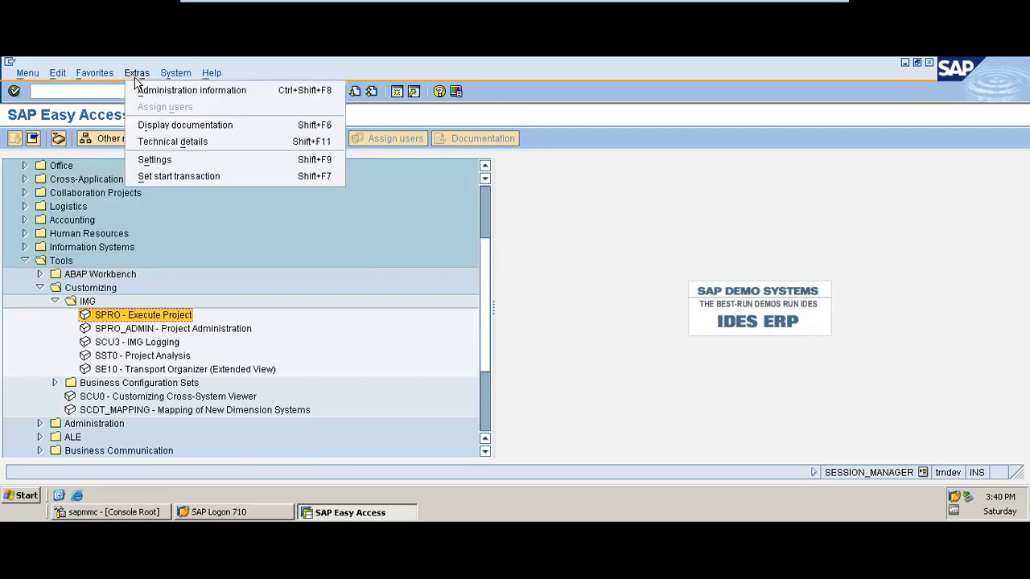
left_click(159, 161)
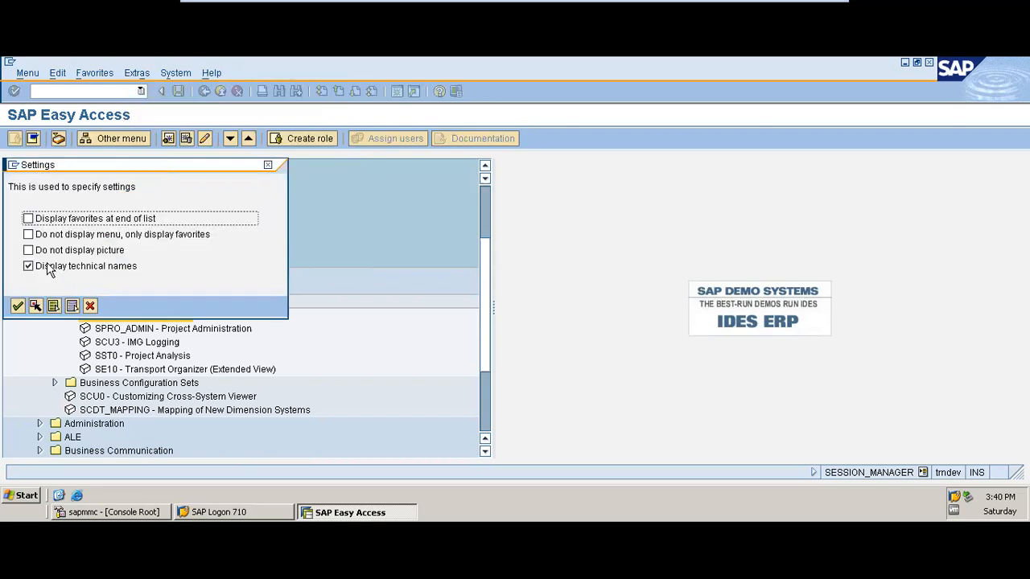
left_click_drag(90, 171, 340, 161)
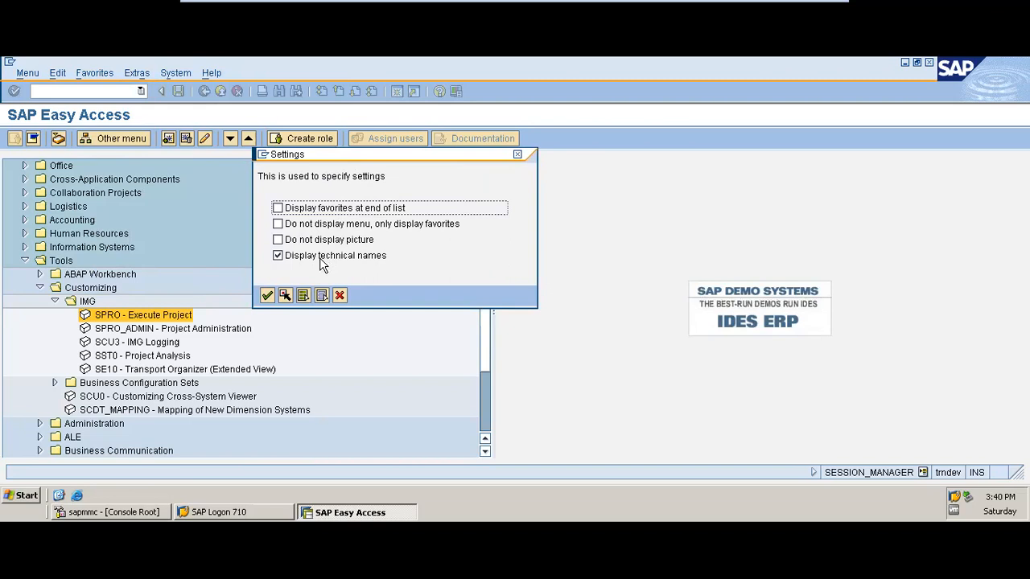
left_click(267, 296)
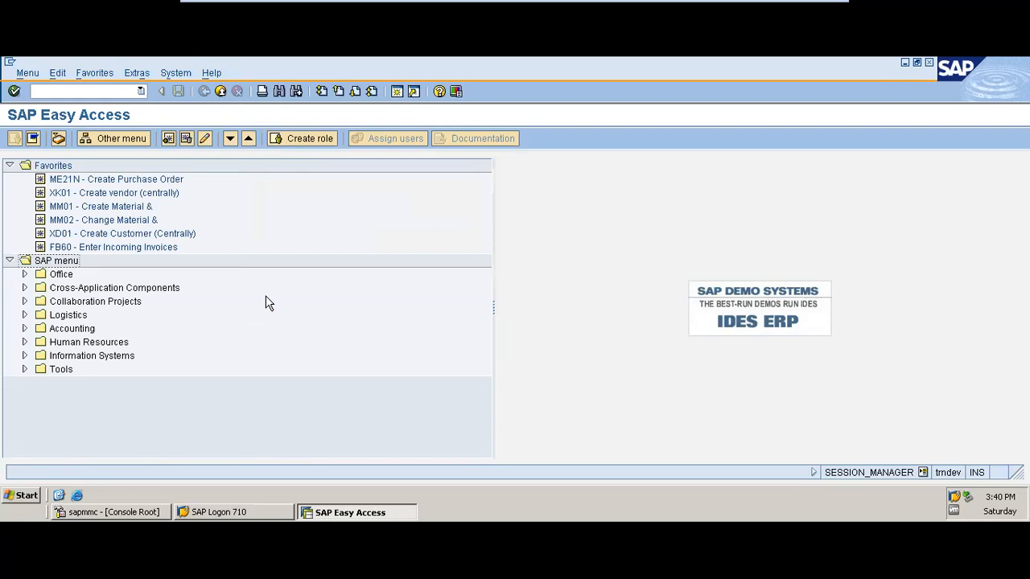
Start SPRO - Execute Project from the IMG folder under Tools, Customizing
left_click(25, 369)
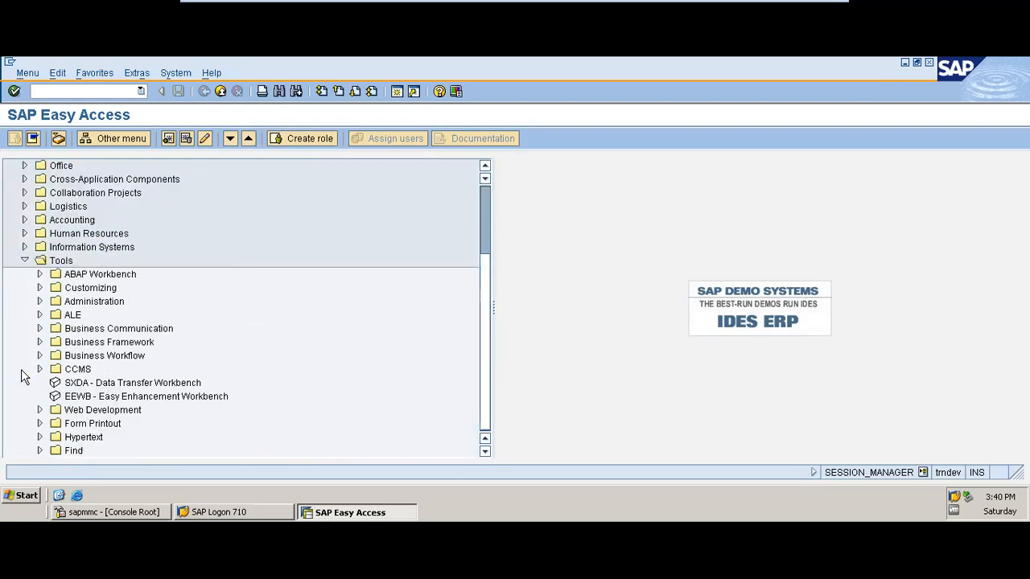
left_click(40, 290)
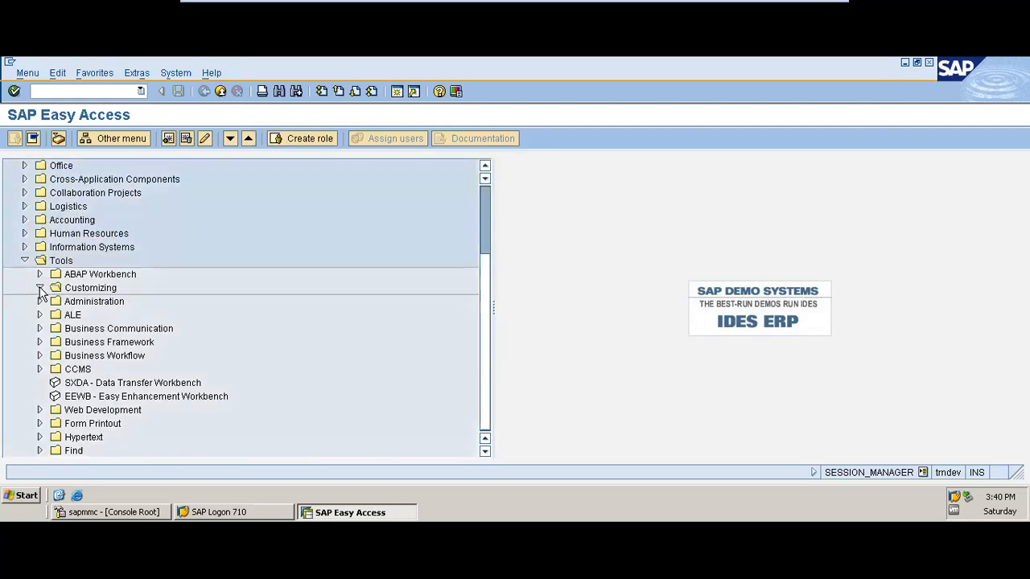
left_click(55, 303)
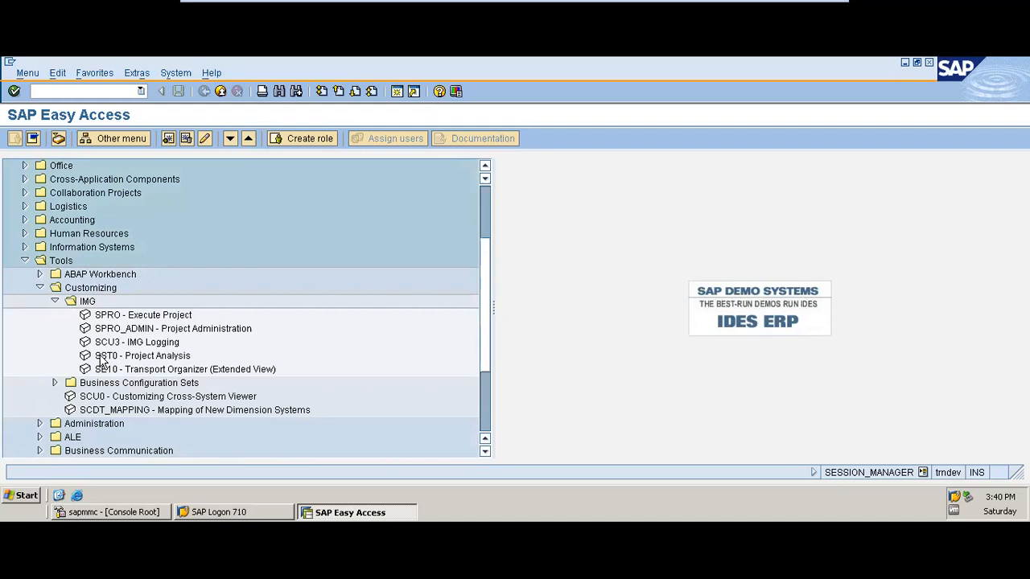
left_click(108, 317)
double_click(108, 319)
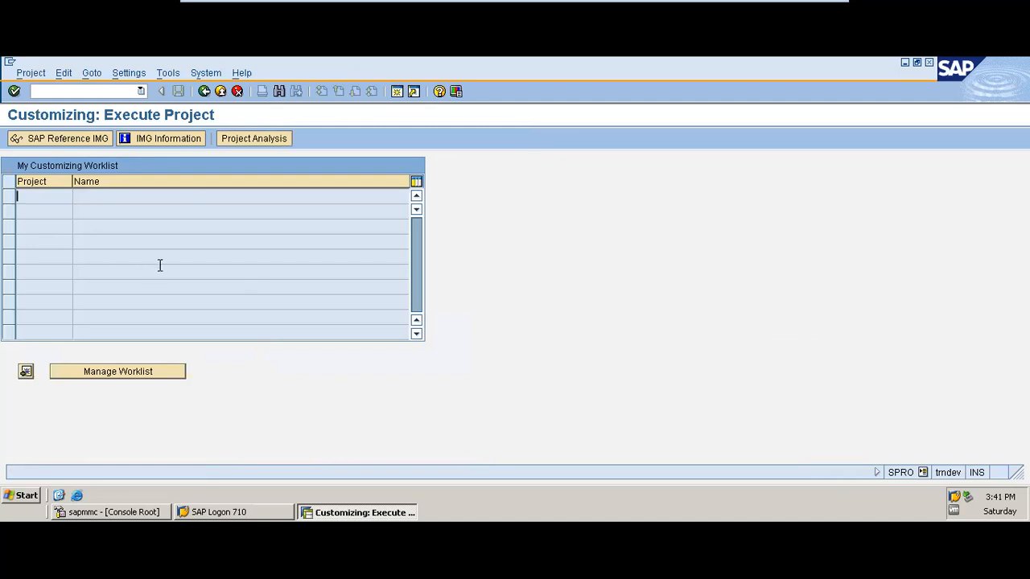
Open the SAP Reference IMG and execute Define company under Enterprise Structure, Definition, Financial Accounting
left_click(69, 142)
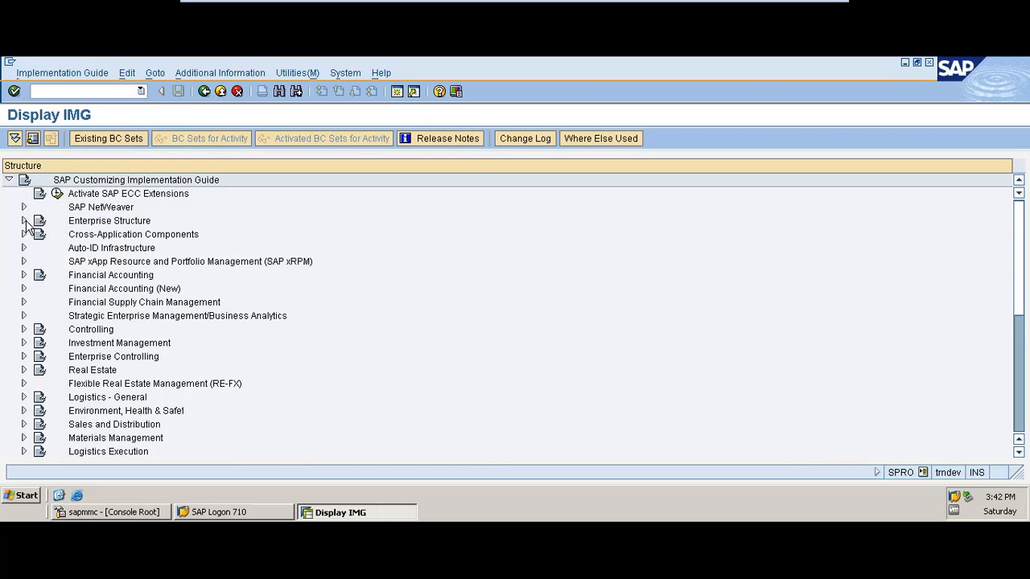
left_click(24, 222)
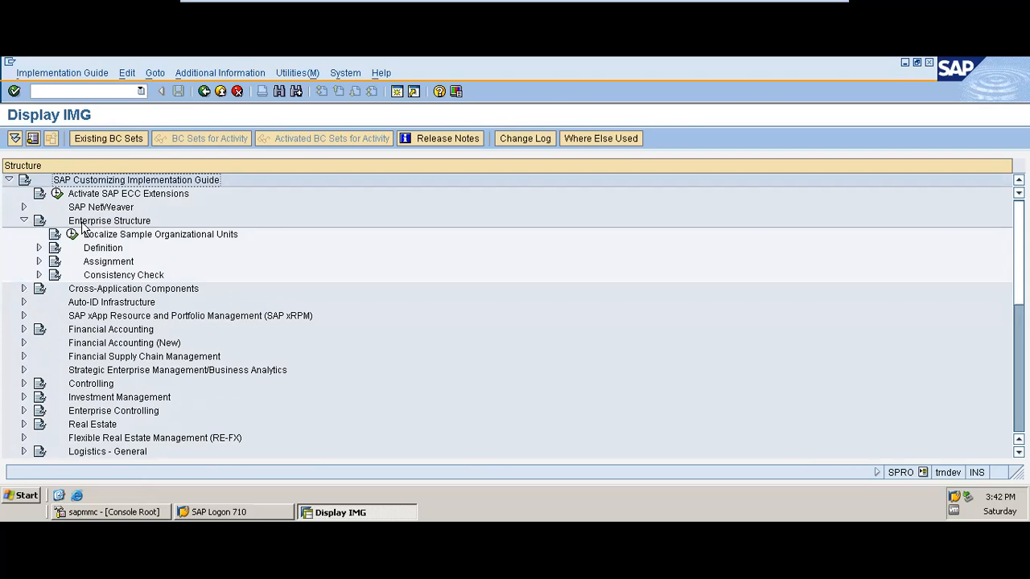
left_click(38, 249)
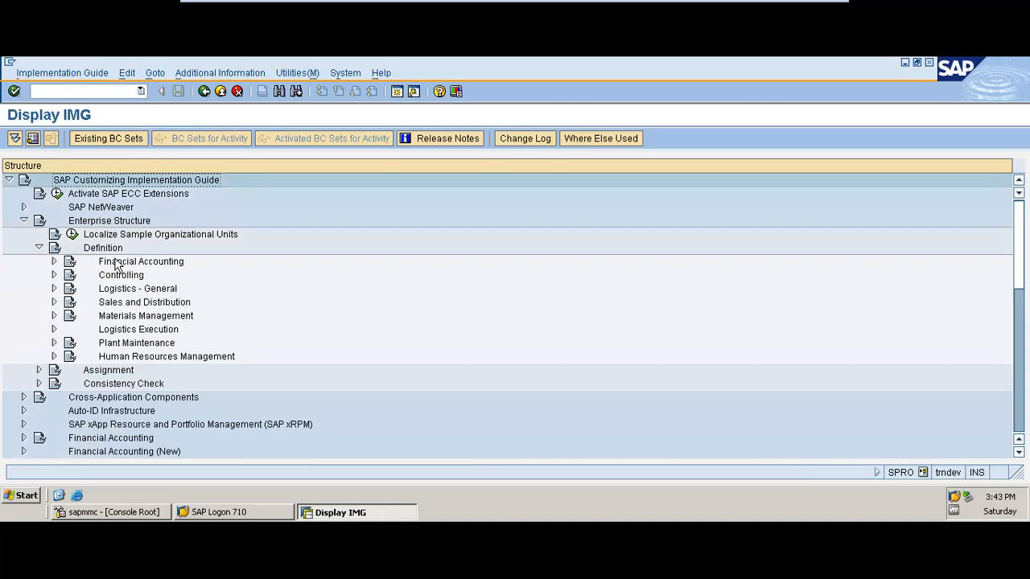
left_click(54, 262)
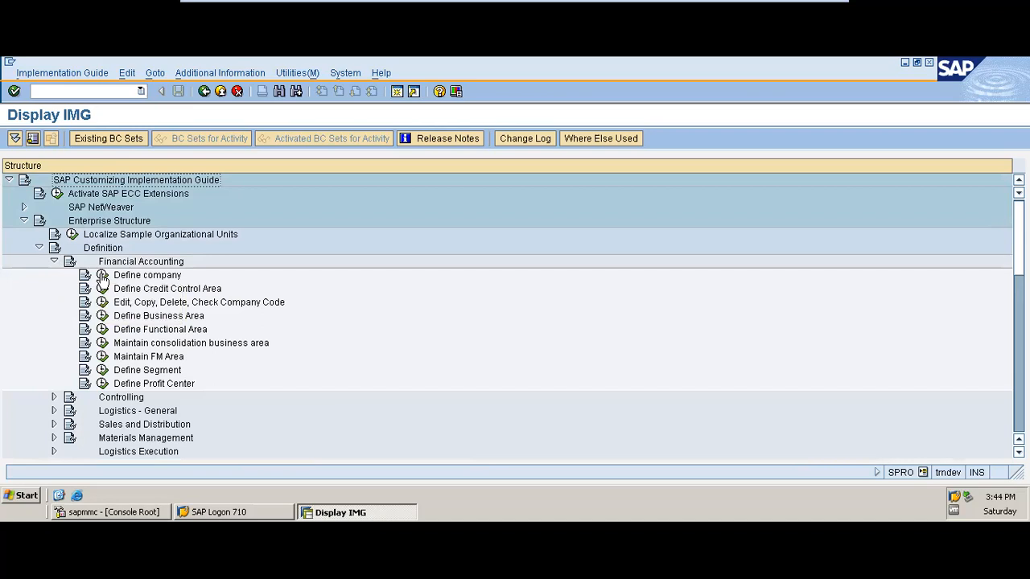
left_click(103, 275)
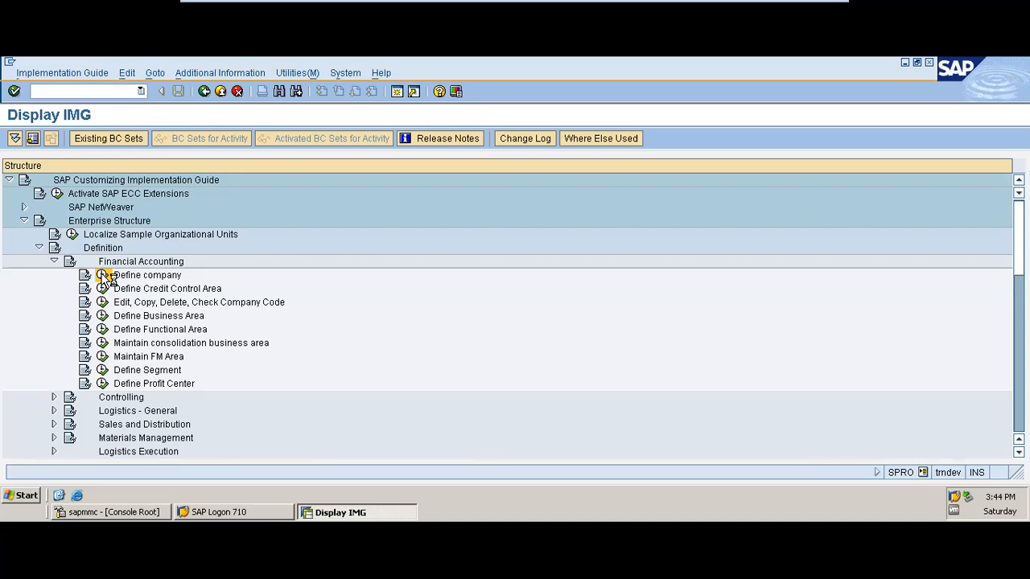
left_click(103, 275)
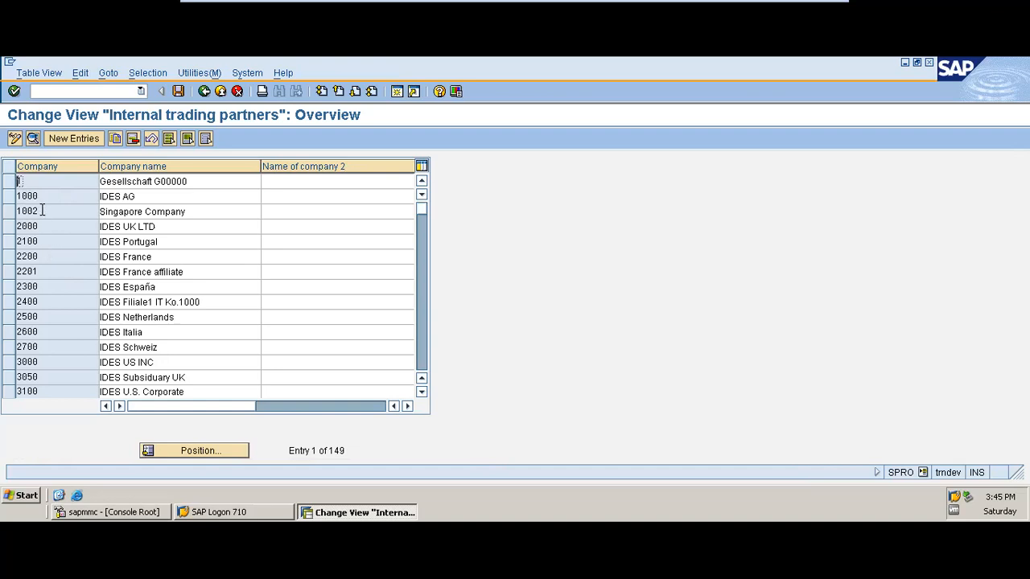
Create a new company entry with company ID PHED and company name Plant House Electronic Dev. Co
left_click(84, 139)
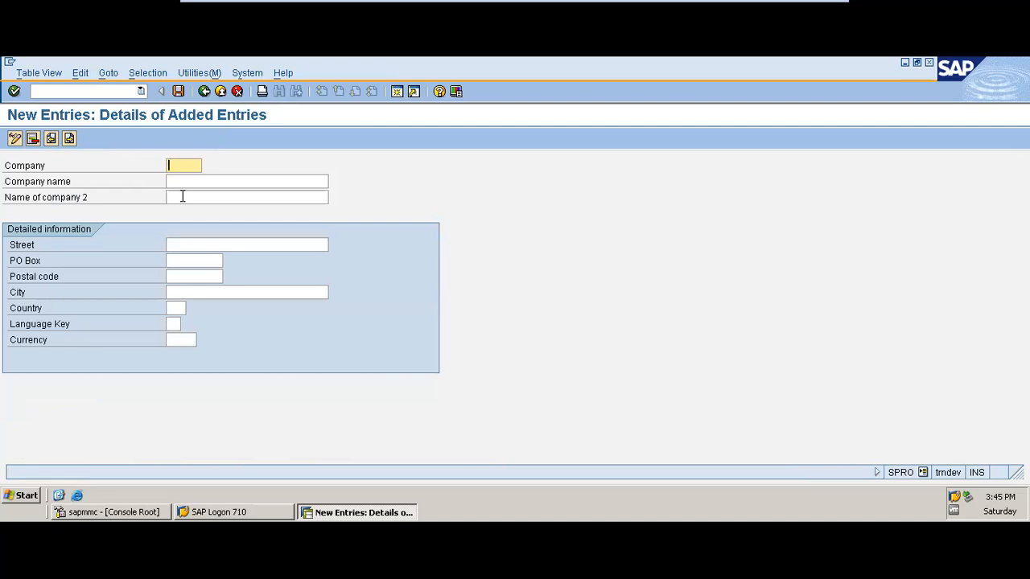
type("P")
type("HED")
left_click(186, 180)
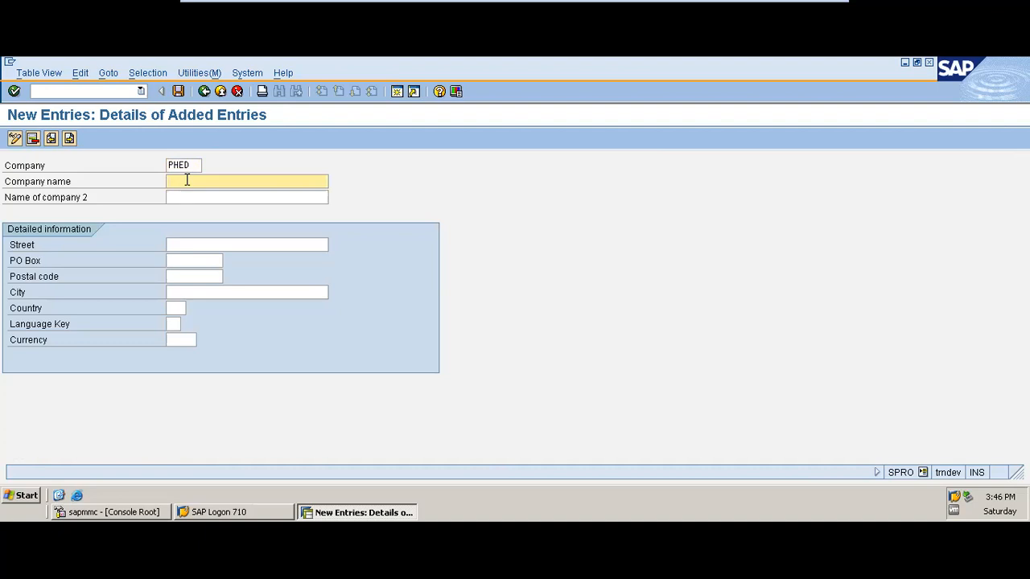
type("Plant House")
type("Electronic Dev. Co")
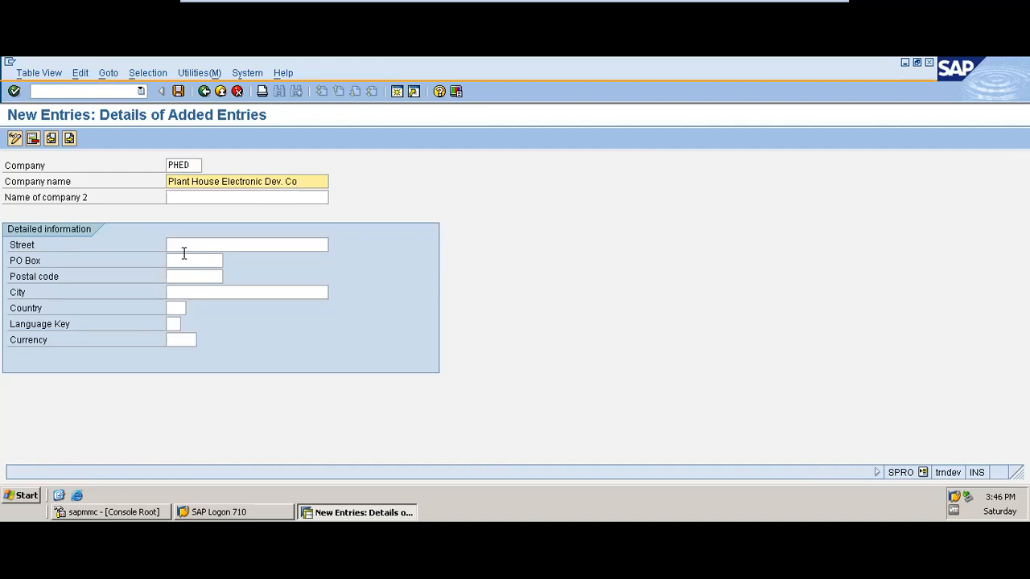
Enter Lagos as the company's street and lagos as its city
left_click(186, 247)
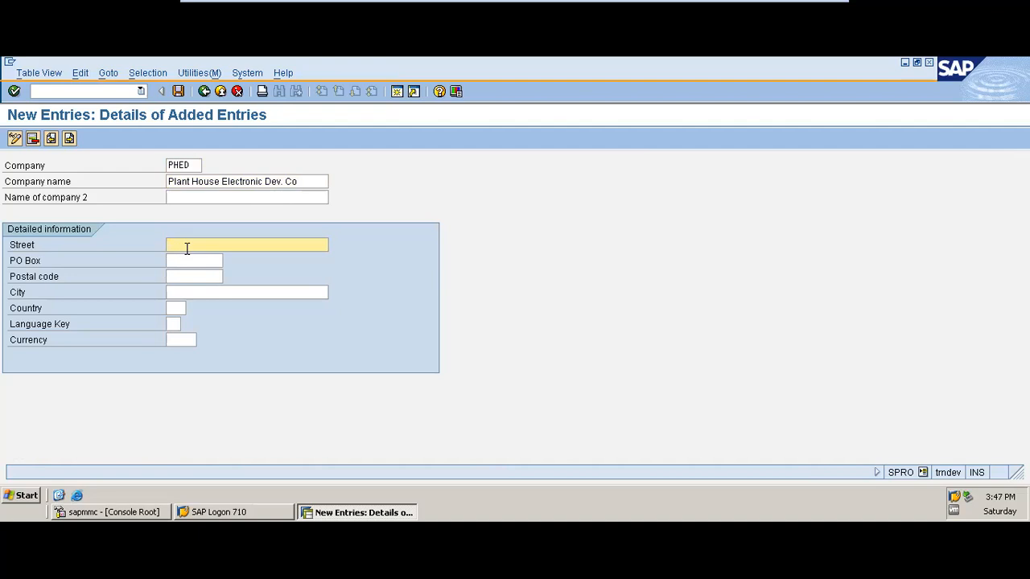
type("LAG")
key("BackSpace")
key("BackSpace")
type("agos000")
key("BackSpace")
key("BackSpace")
key("BackSpace")
left_click(192, 292)
type("I")
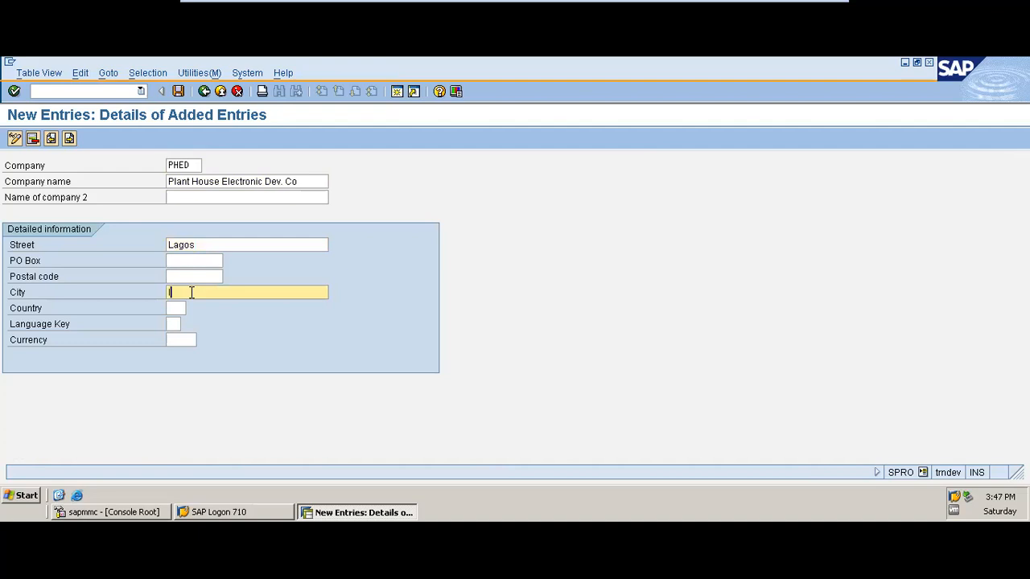
type("agos")
Set the company's country to US, language key to EN and currency to USD
left_click(171, 310)
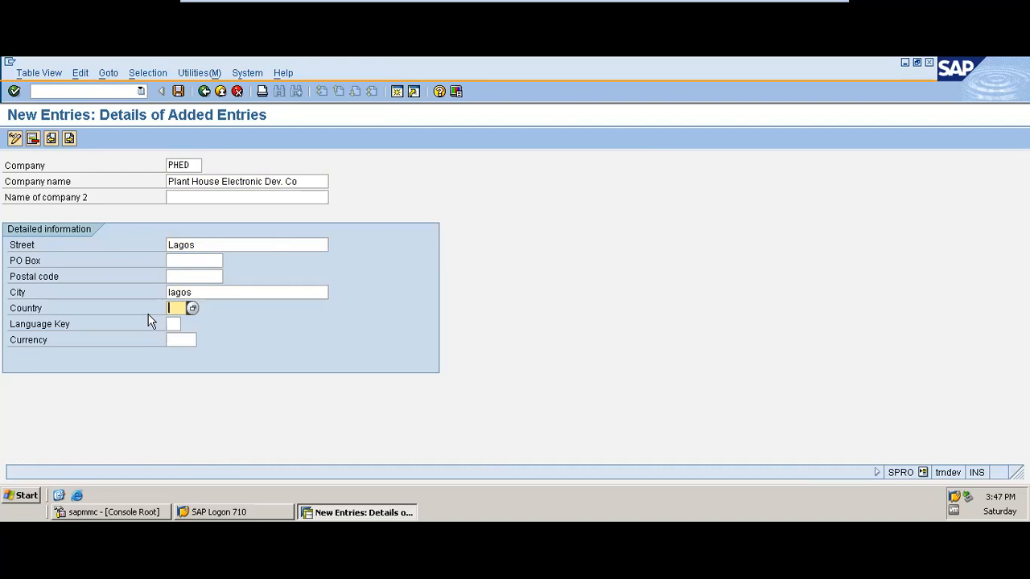
type("US")
left_click(172, 324)
type("EN")
left_click(174, 340)
type("USD")
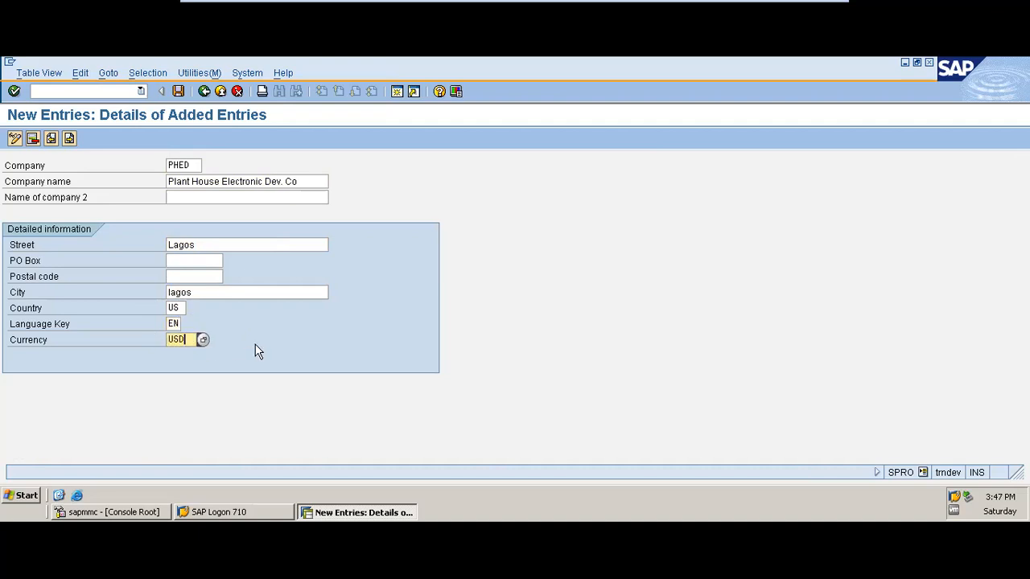
Replace both the street and the city of the company with LA
left_click(216, 244)
key("BackSpace")
key("BackSpace")
key("BackSpace")
key("BackSpace")
key("BackSpace")
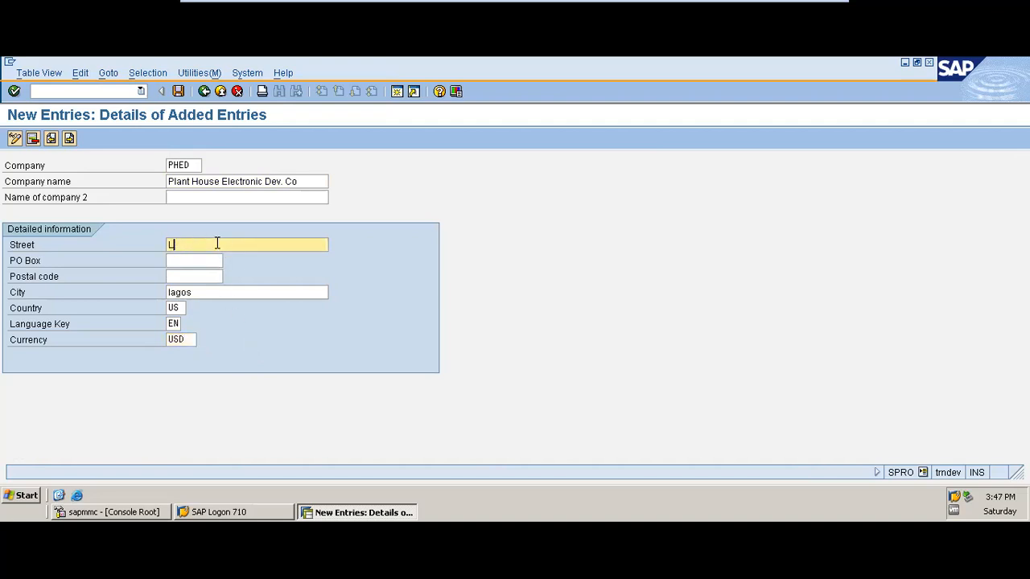
type("LA")
left_click(219, 290)
key("BackSpace")
key("BackSpace")
key("BackSpace")
key("BackSpace")
key("BackSpace")
type("LA")
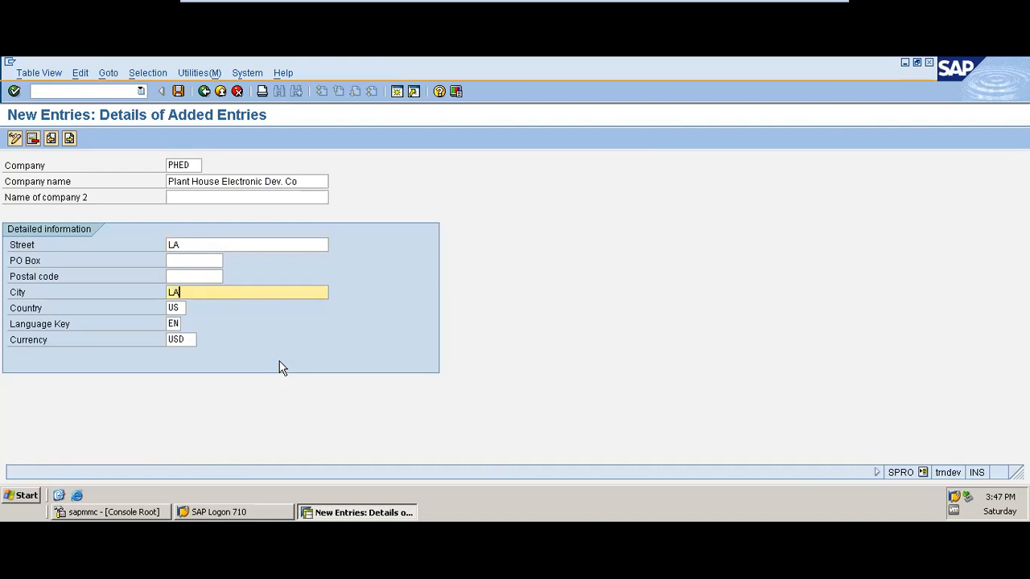
Save the company entry to a new customizing request with the short description PHED TRAINING
key("Return")
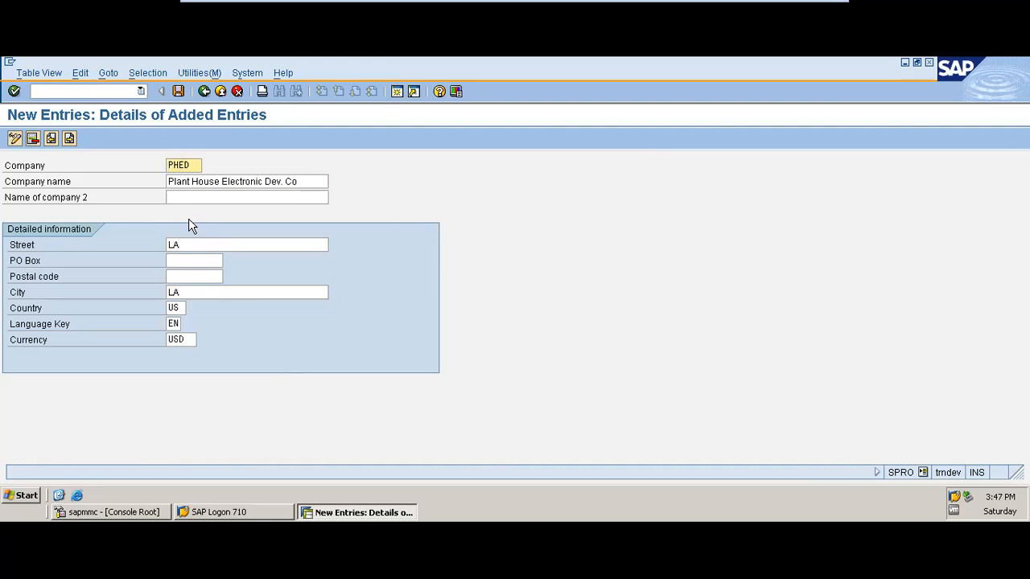
left_click(178, 91)
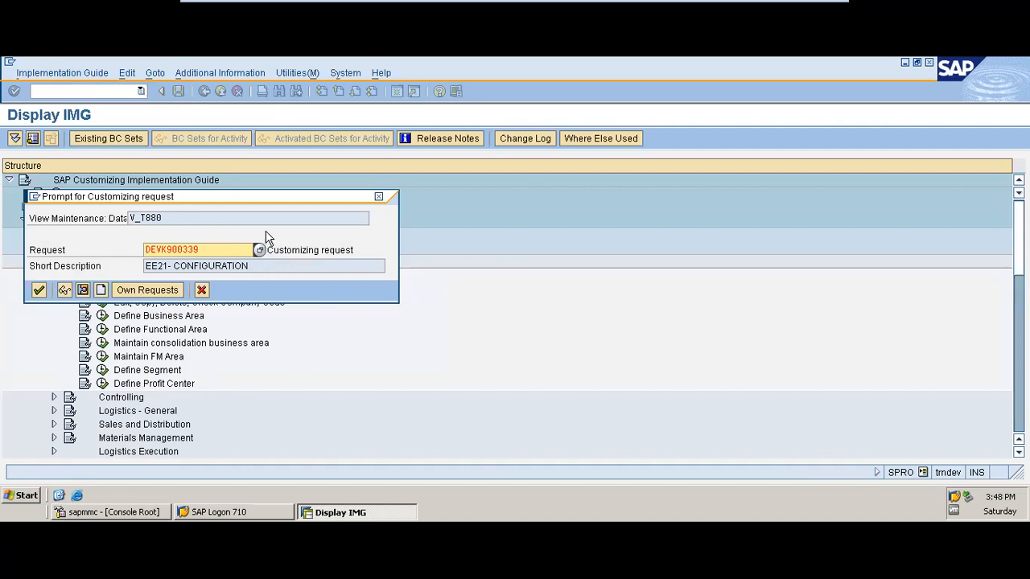
left_click_drag(148, 204, 369, 181)
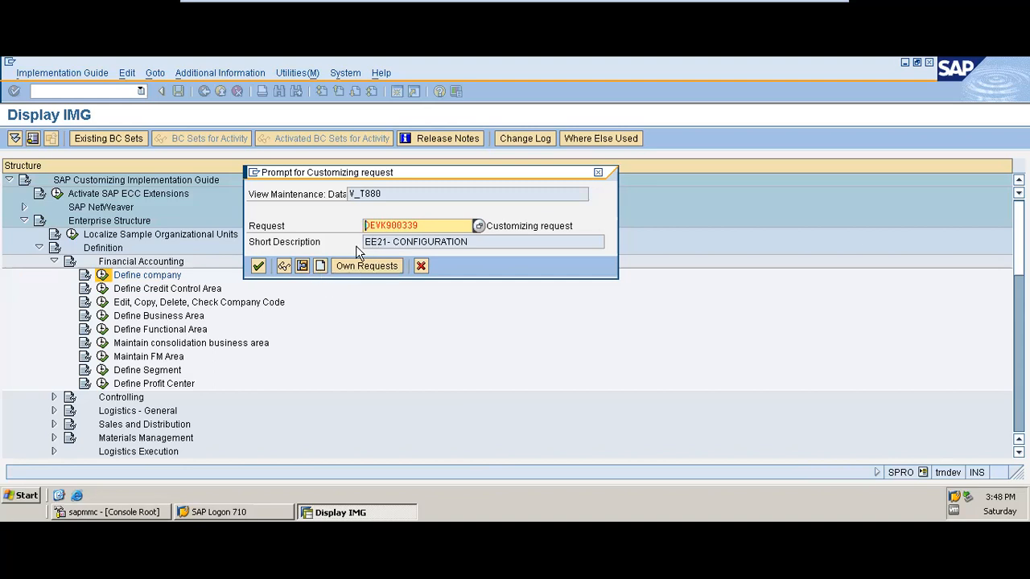
left_click(320, 266)
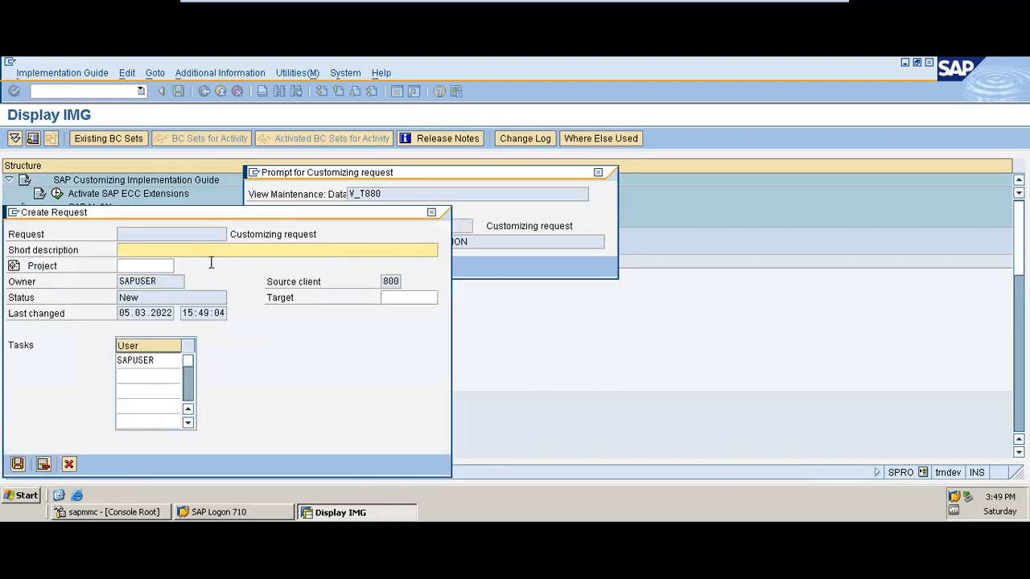
type("PHED TRAINING")
left_click(18, 465)
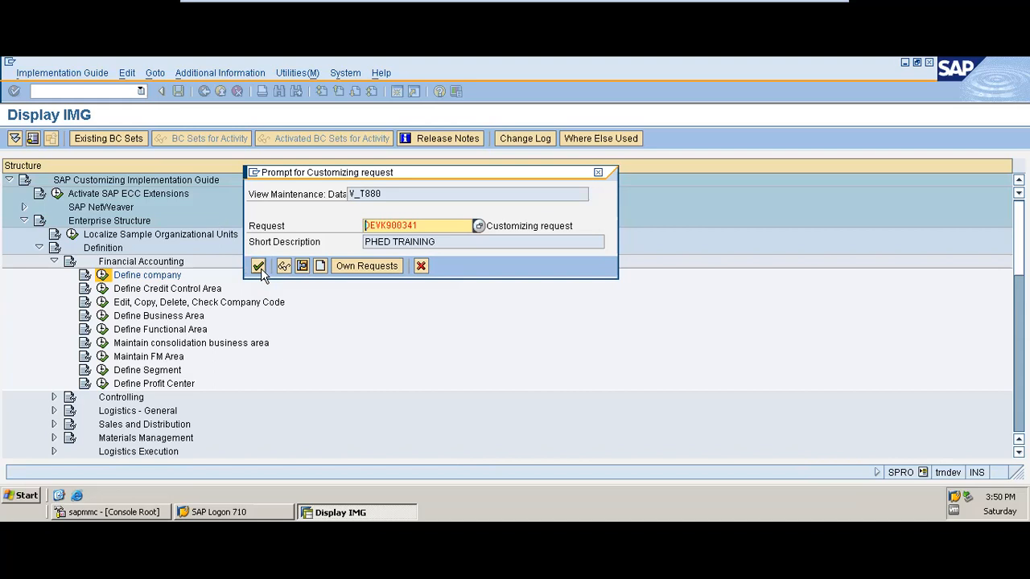
left_click(259, 268)
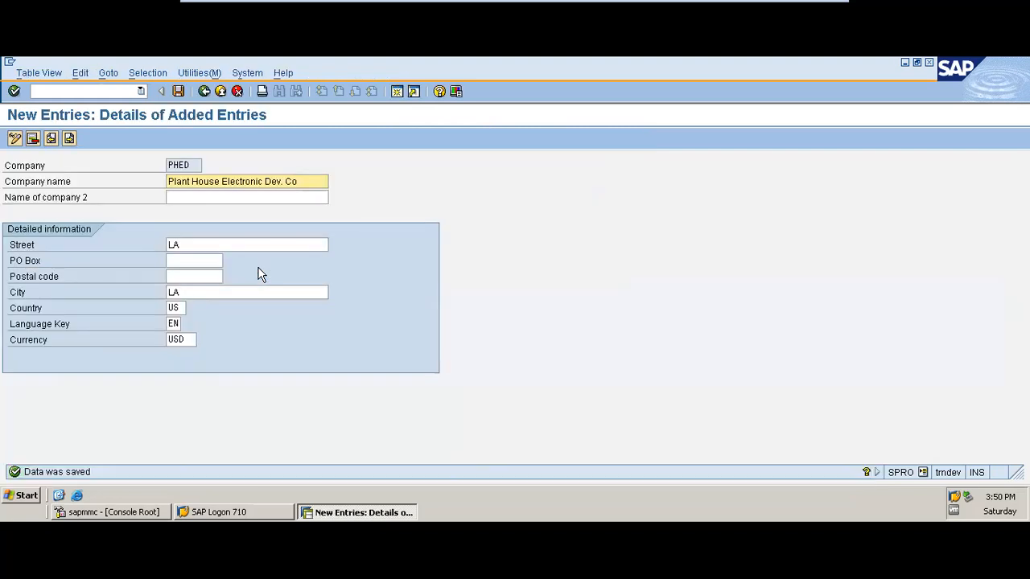
Return from the company entry to the implementation guide and open the Define Credit Control Area activity
left_click(179, 92)
left_click(204, 90)
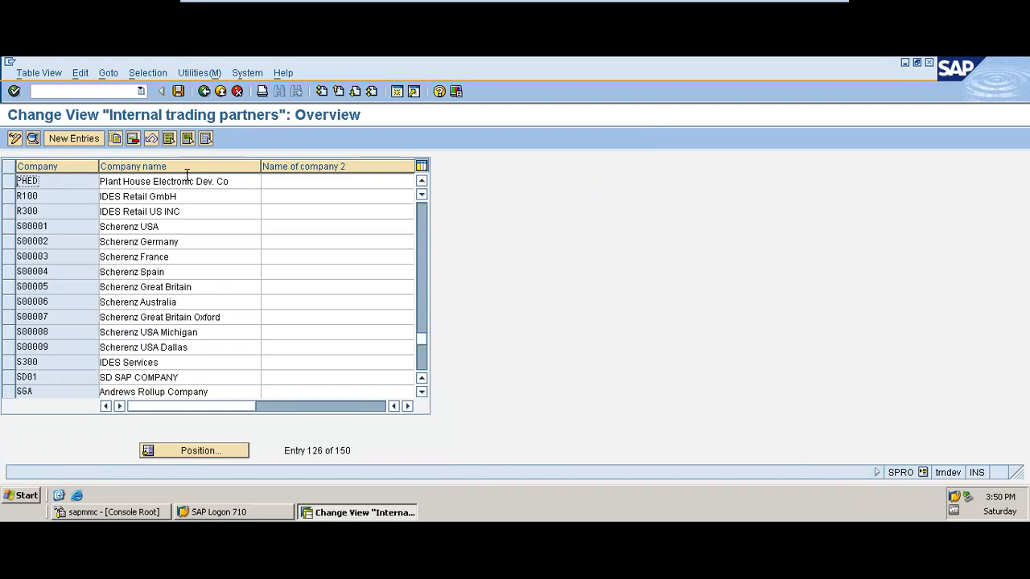
left_click(205, 92)
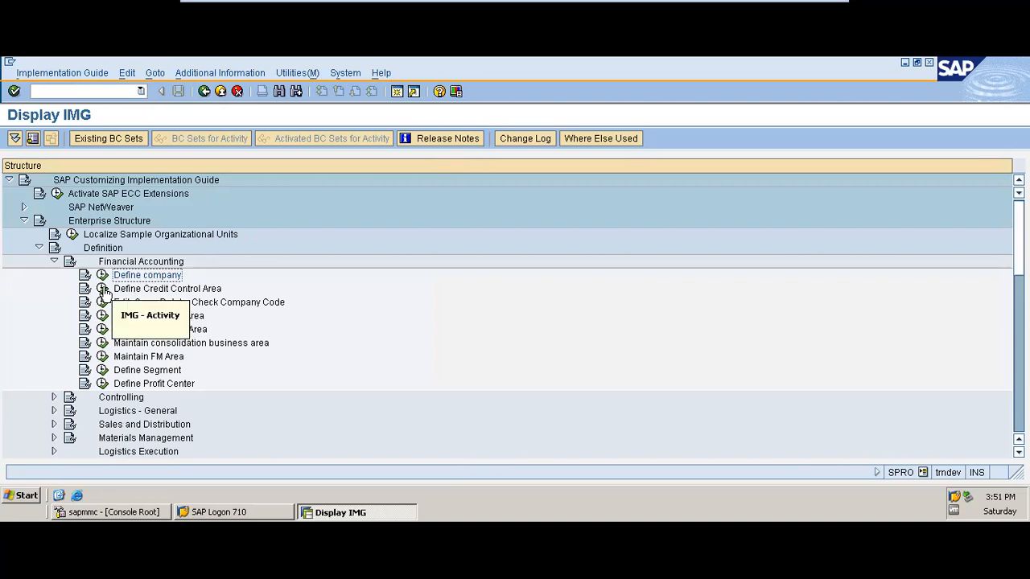
left_click(104, 289)
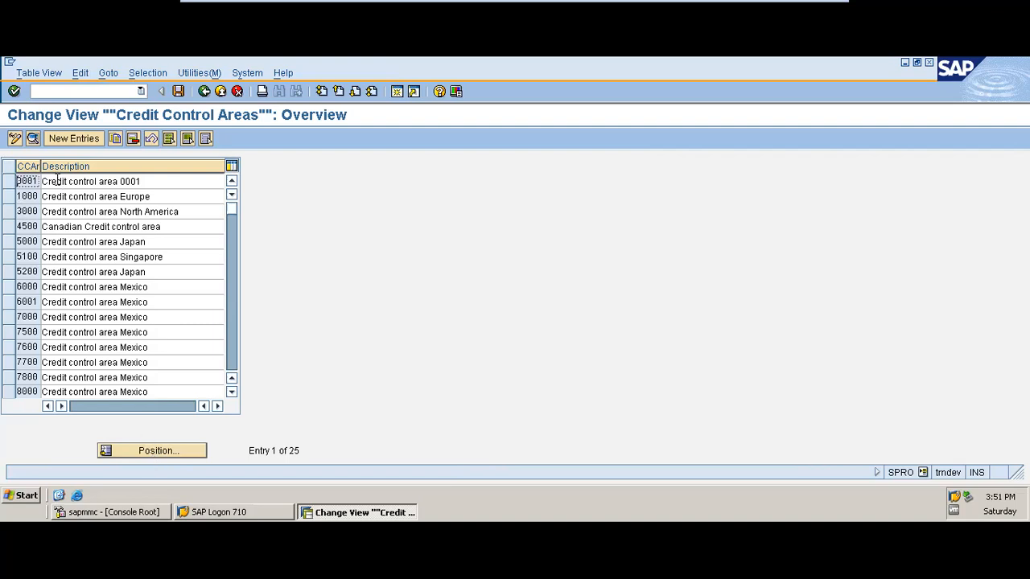
Start a copy of credit control area 0001 and name the new credit control area PHED
left_click(66, 142)
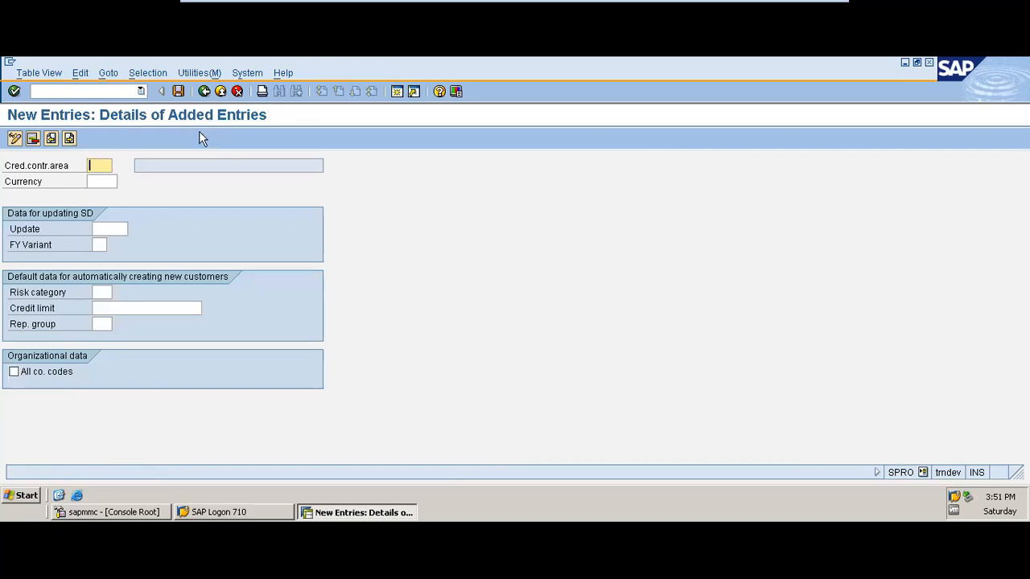
left_click(204, 92)
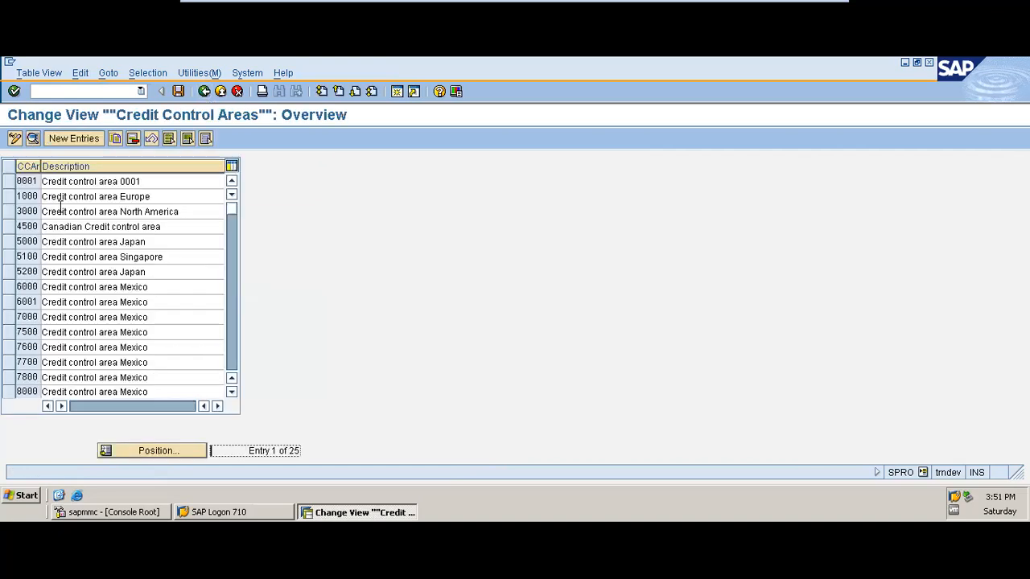
left_click(9, 185)
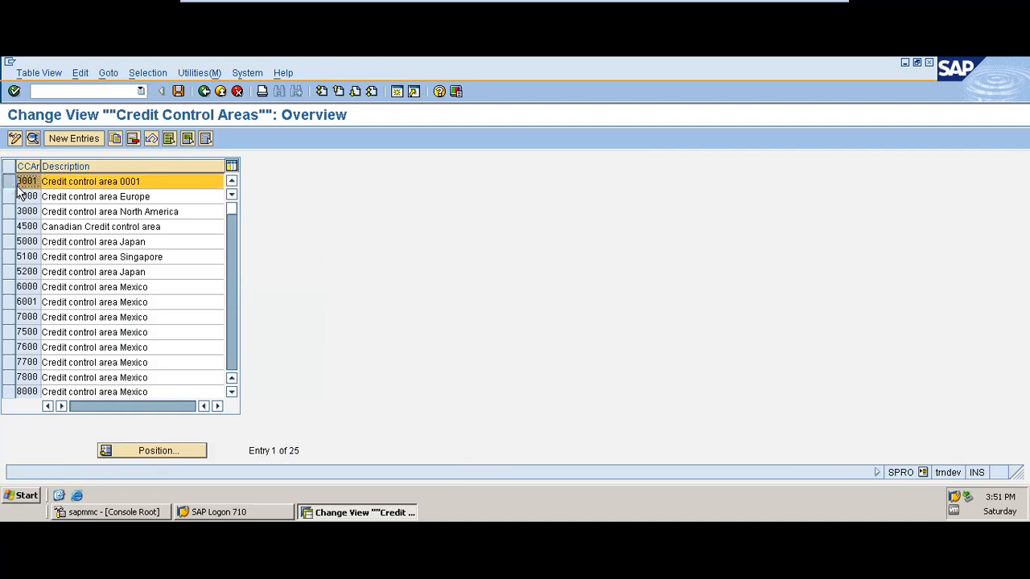
left_click(115, 139)
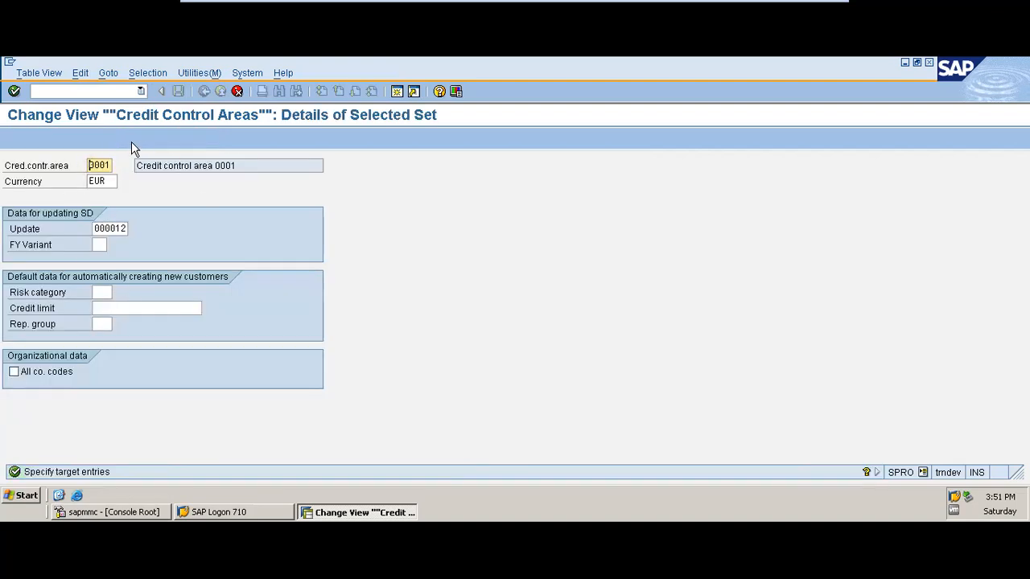
left_click(109, 164)
key("BackSpace")
key("BackSpace")
key("BackSpace")
key("BackSpace")
type("PHED")
Set the copied credit control area's currency to USD and complete the copy
left_click(111, 181)
key("BackSpace")
key("BackSpace")
key("BackSpace")
type("USD")
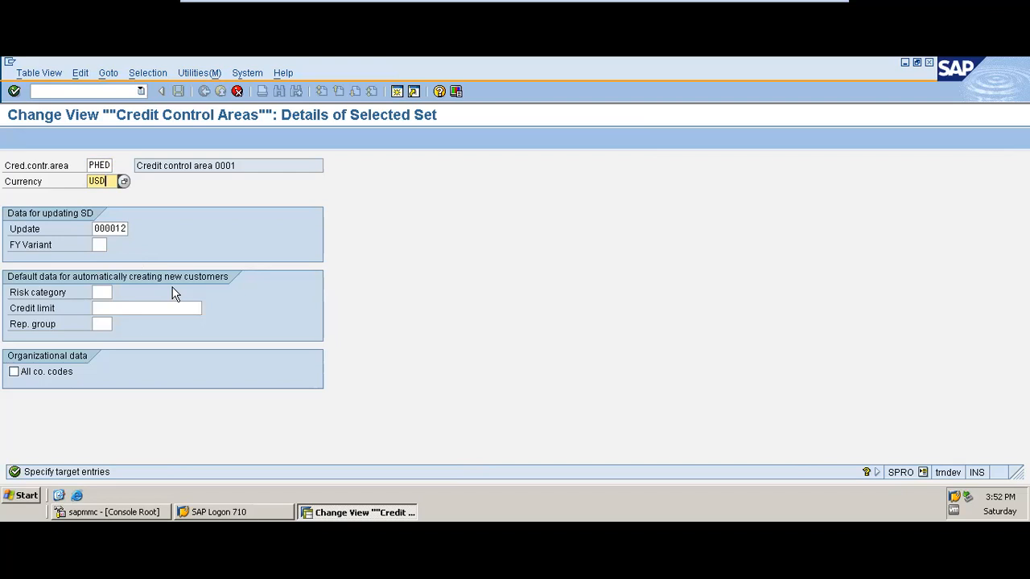
key("Return")
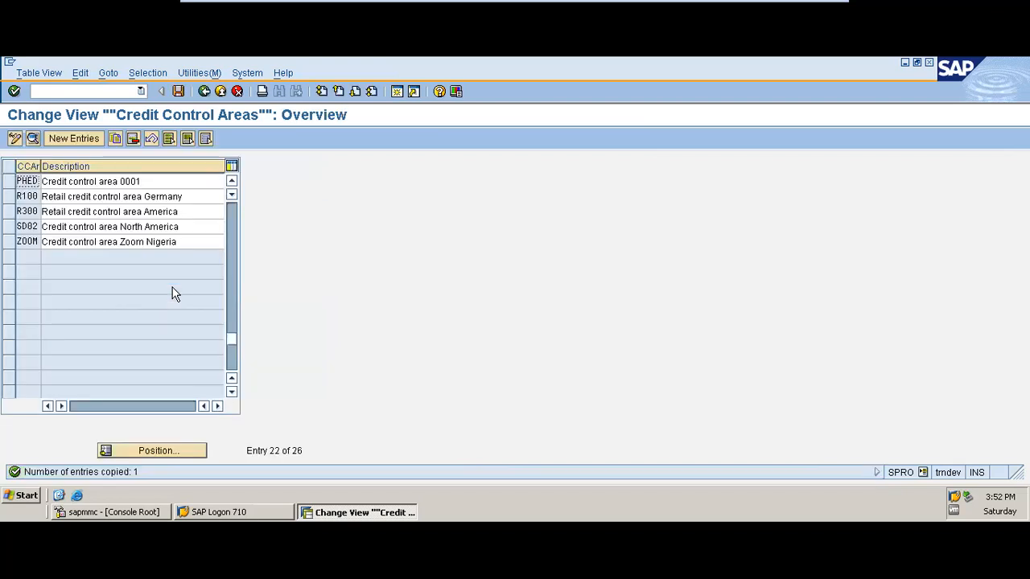
Change the PHED entry's description to Credit control area PHED and save it to the PHED TRAINING customizing request
left_click(175, 183)
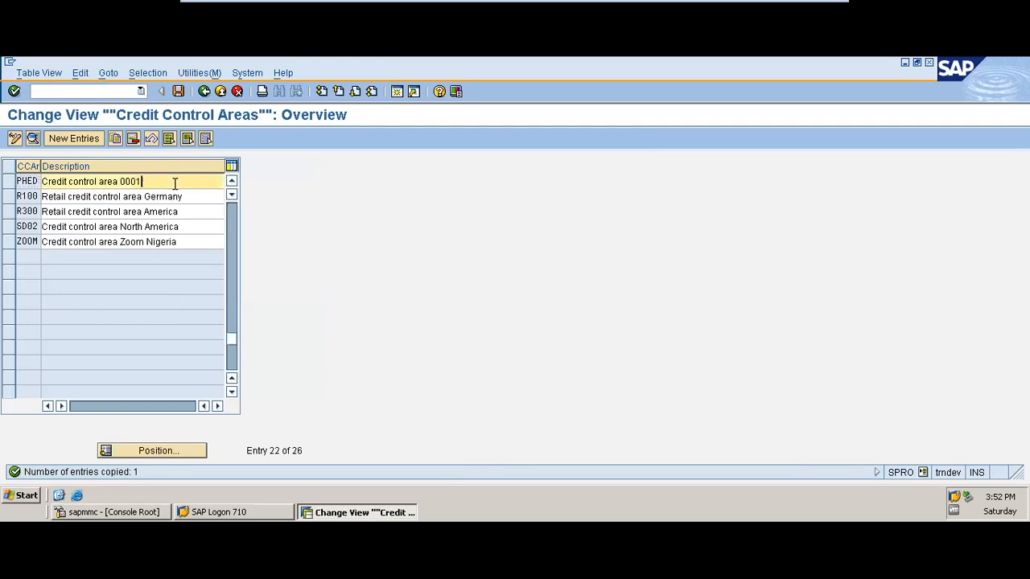
key("BackSpace")
key("BackSpace")
key("BackSpace")
key("BackSpace")
key("BackSpace")
type("PHED")
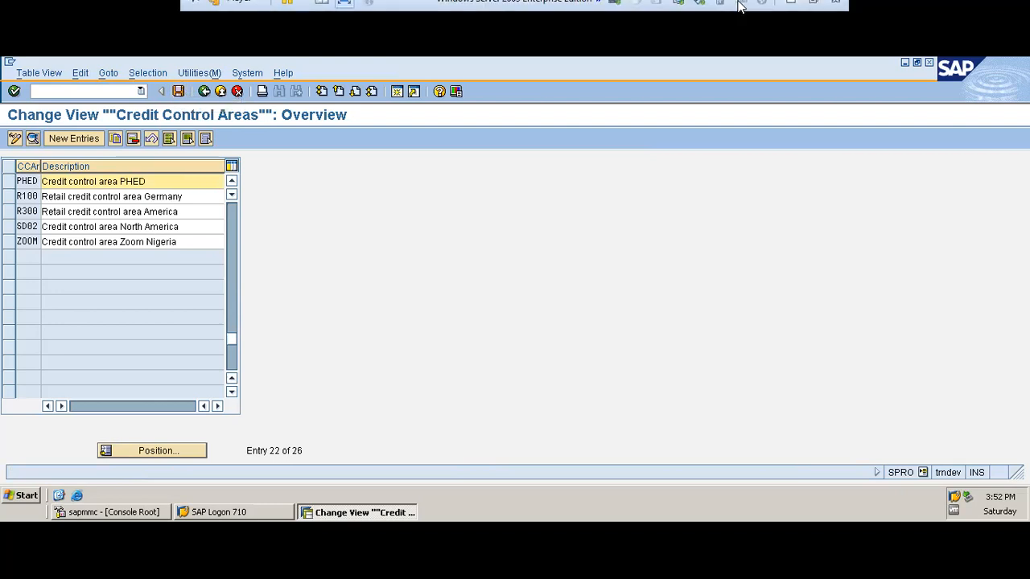
left_click(180, 91)
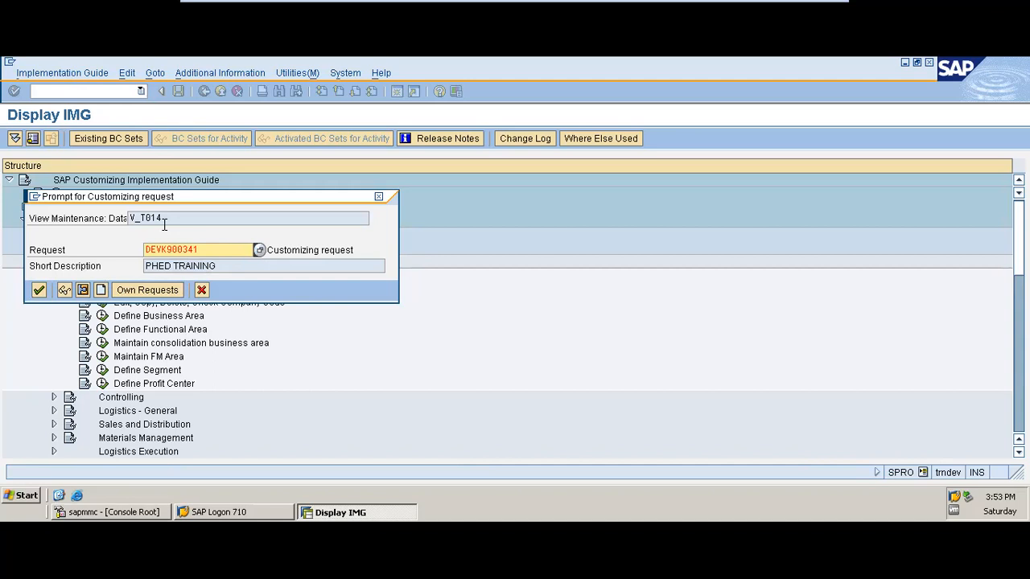
left_click(38, 292)
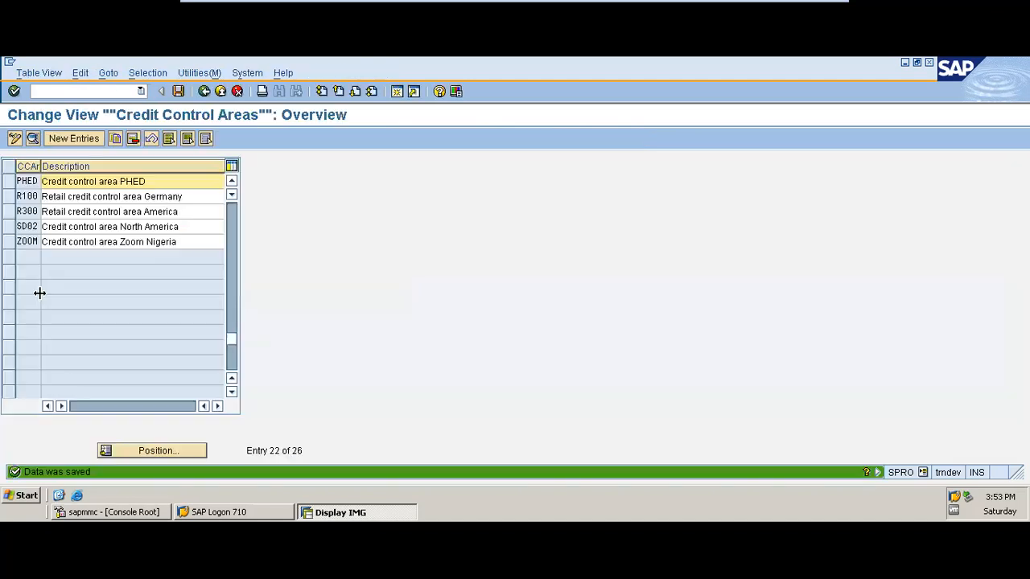
Return to the implementation guide, open the Copy, delete, check company code activity and start copying an organizational object
left_click(203, 92)
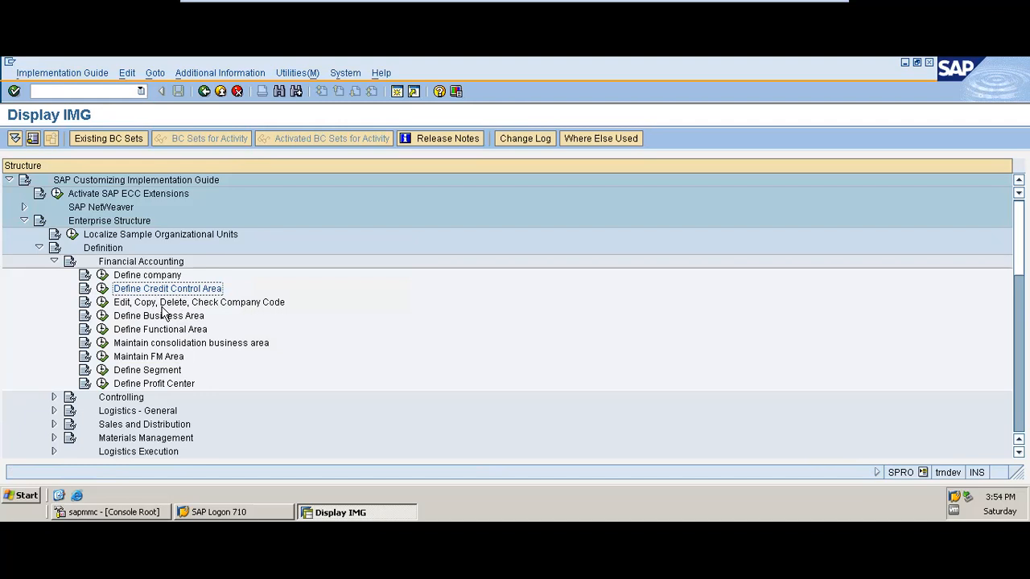
left_click(103, 302)
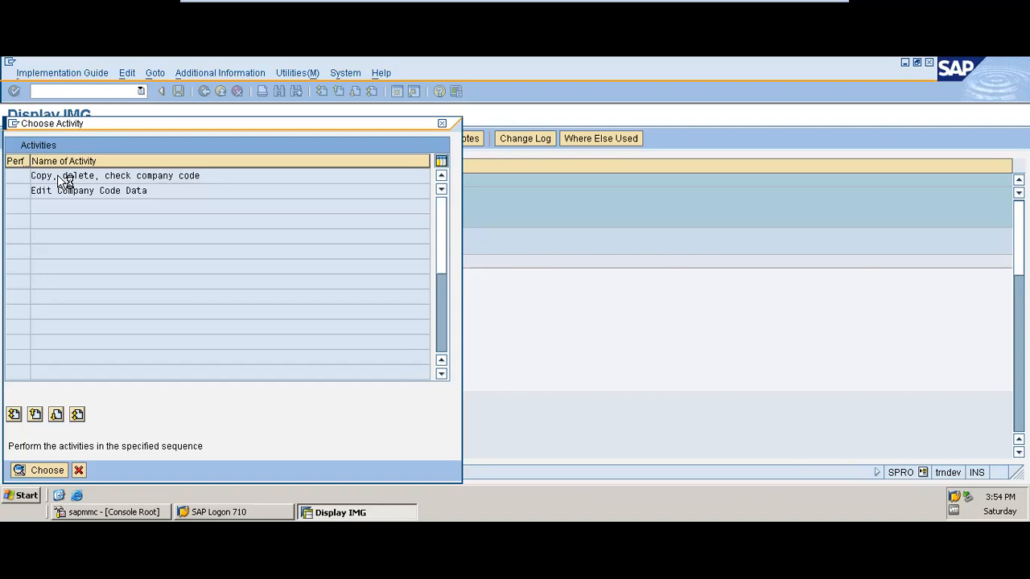
double_click(58, 176)
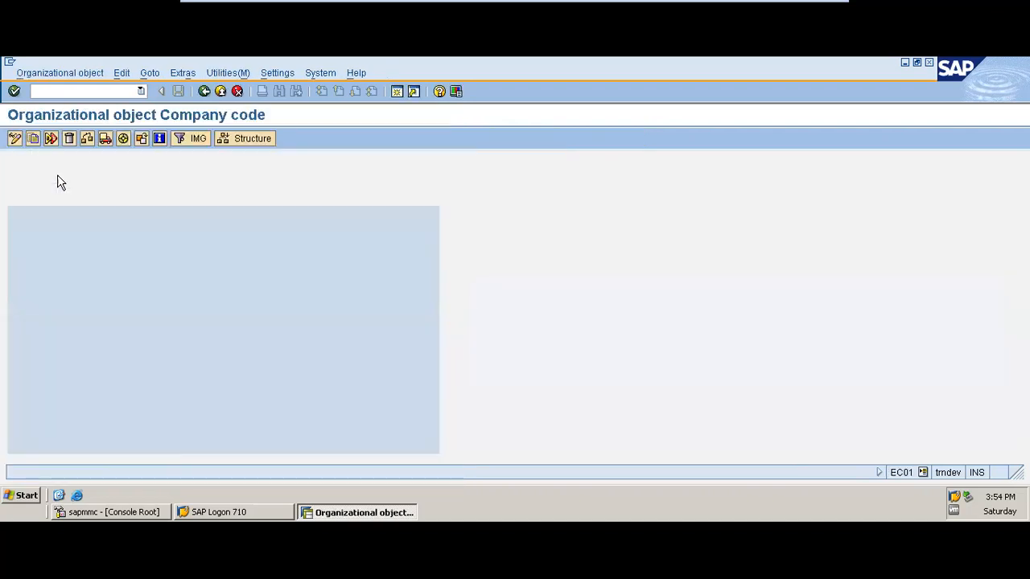
left_click(33, 139)
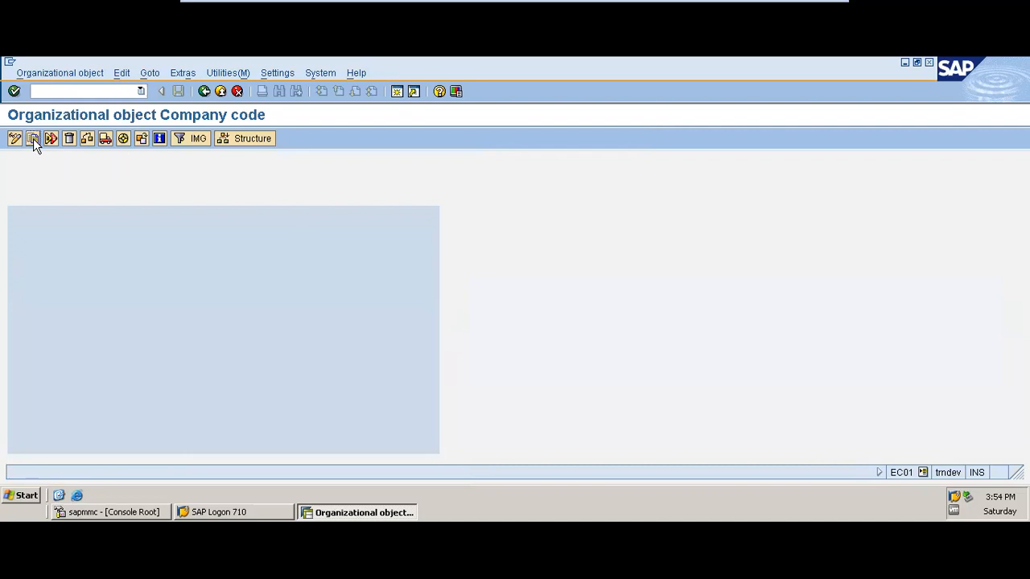
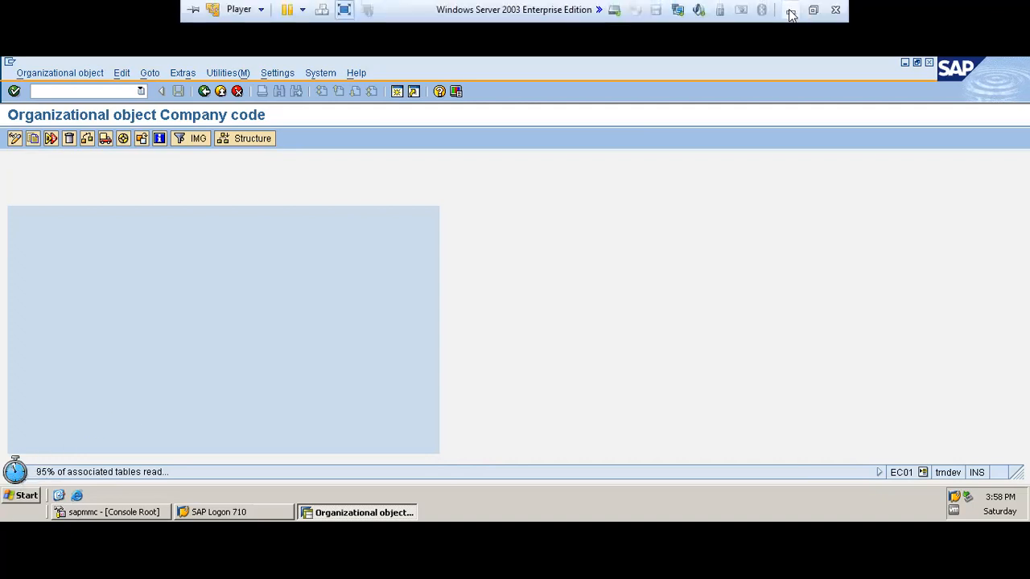
left_click(791, 14)
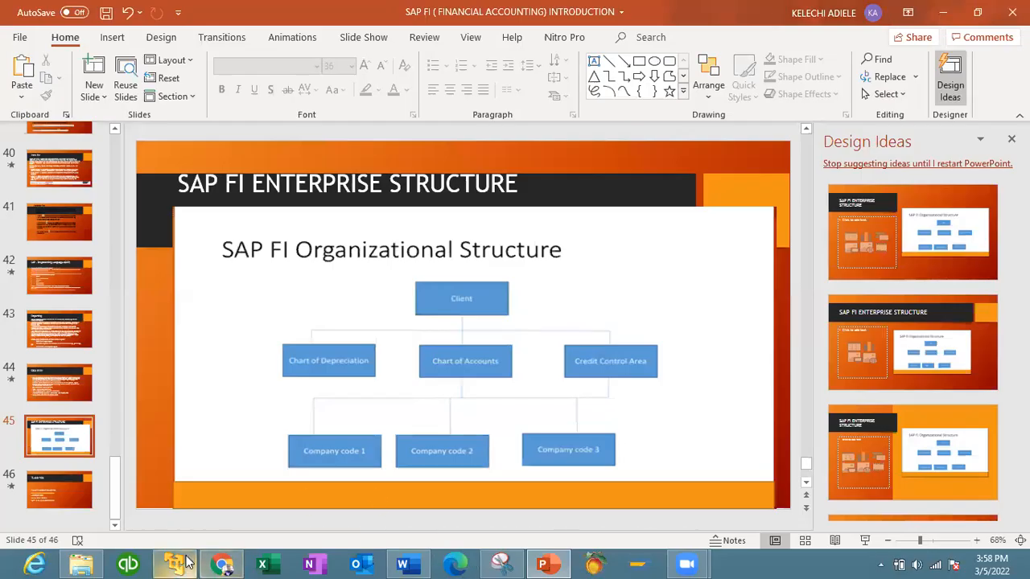
mouse_move(177, 561)
left_click(145, 483)
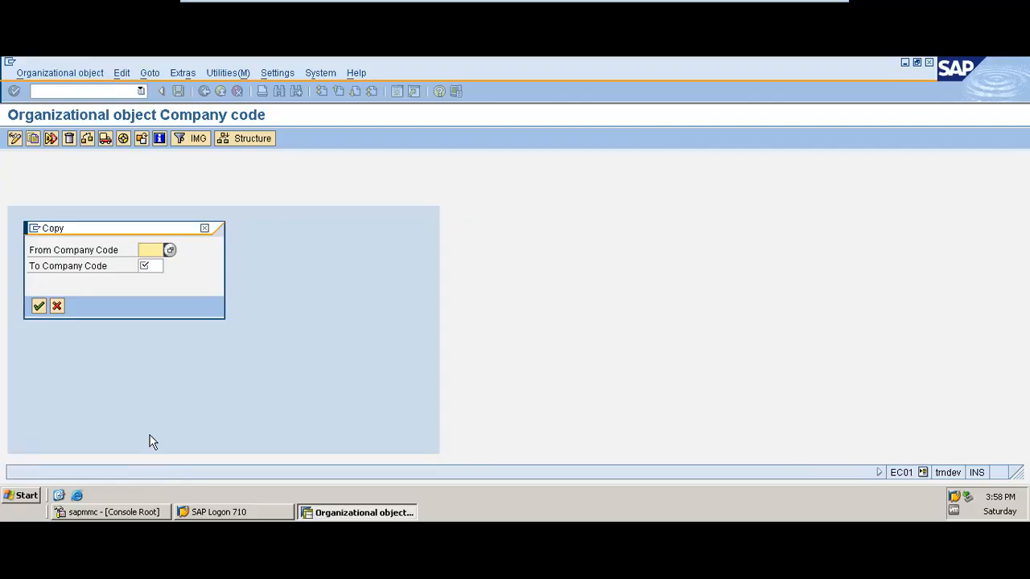
Choose company code 1000, IDES AG in Frankfurt, from the value list as the source of the copy
left_click(170, 253)
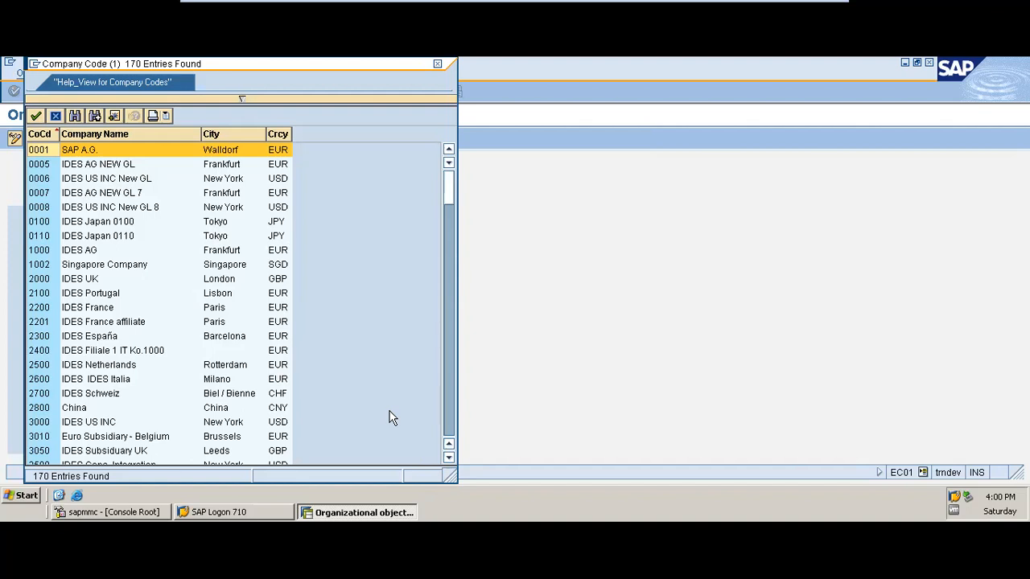
left_click(449, 433)
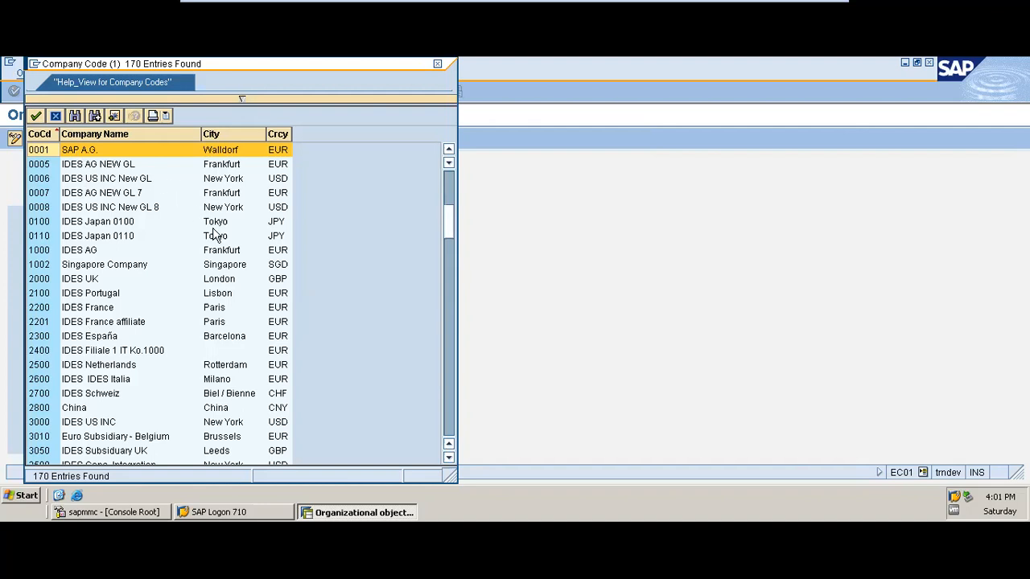
double_click(109, 180)
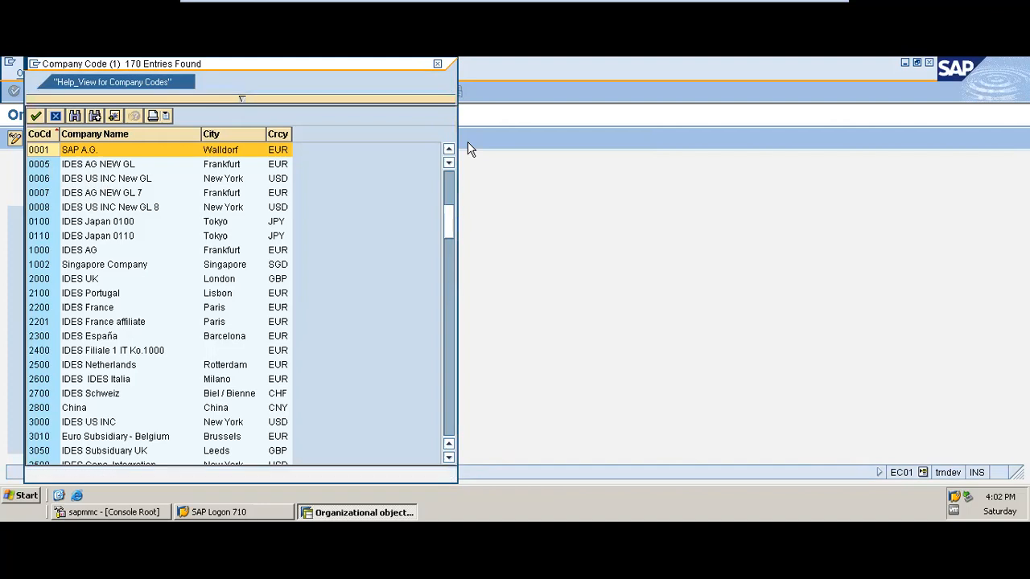
left_click(453, 180)
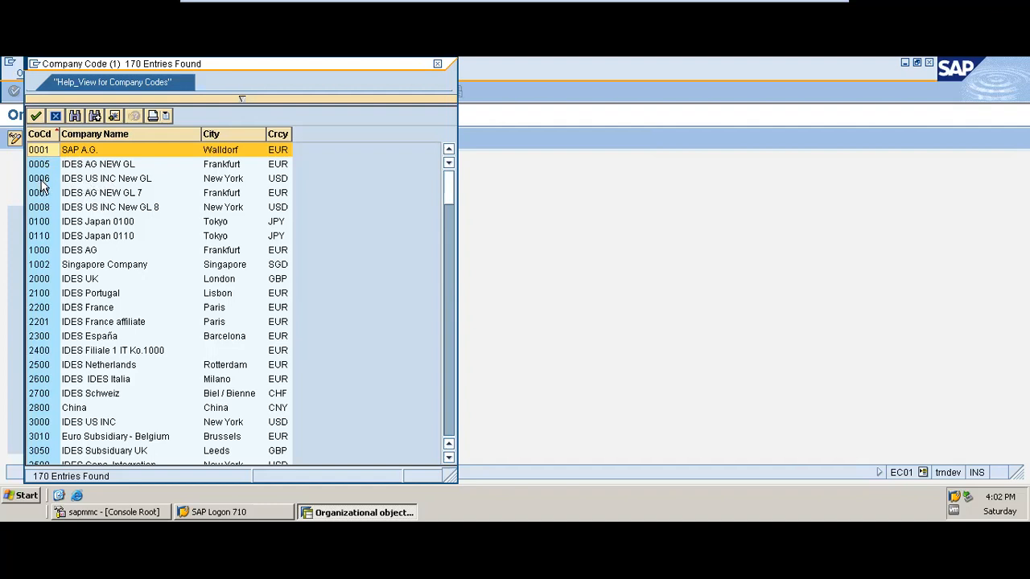
left_click(43, 180)
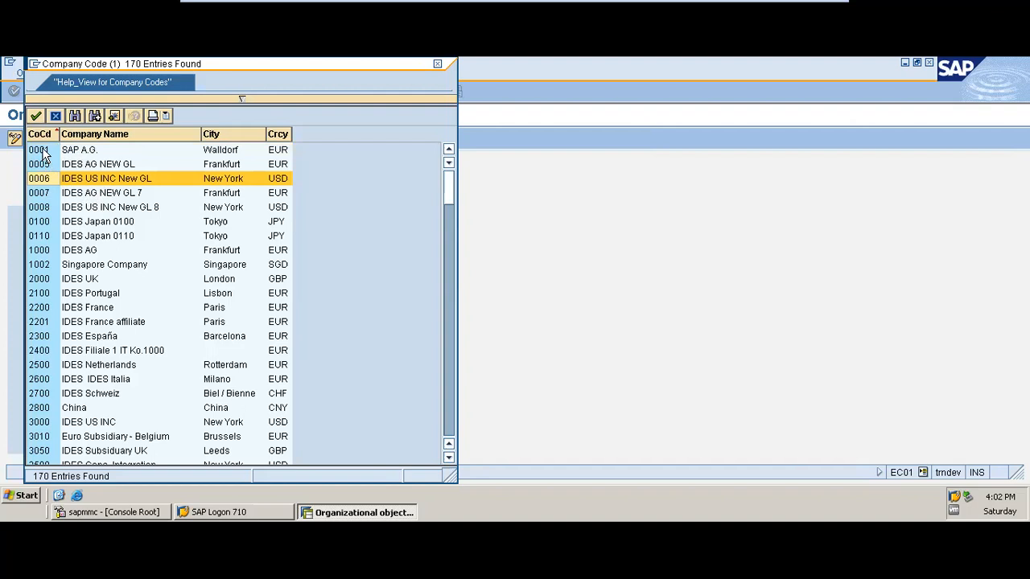
left_click(48, 250)
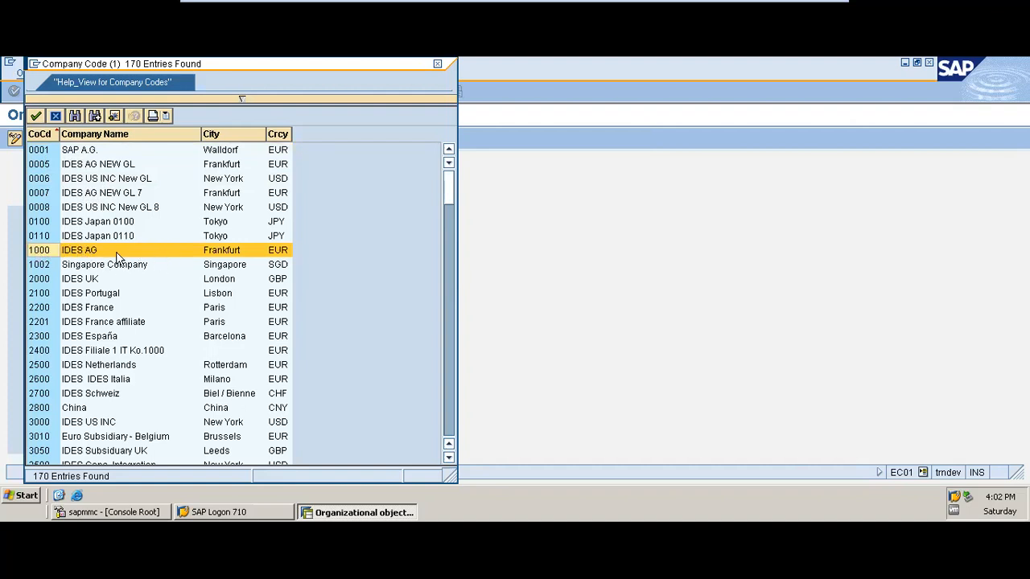
double_click(40, 250)
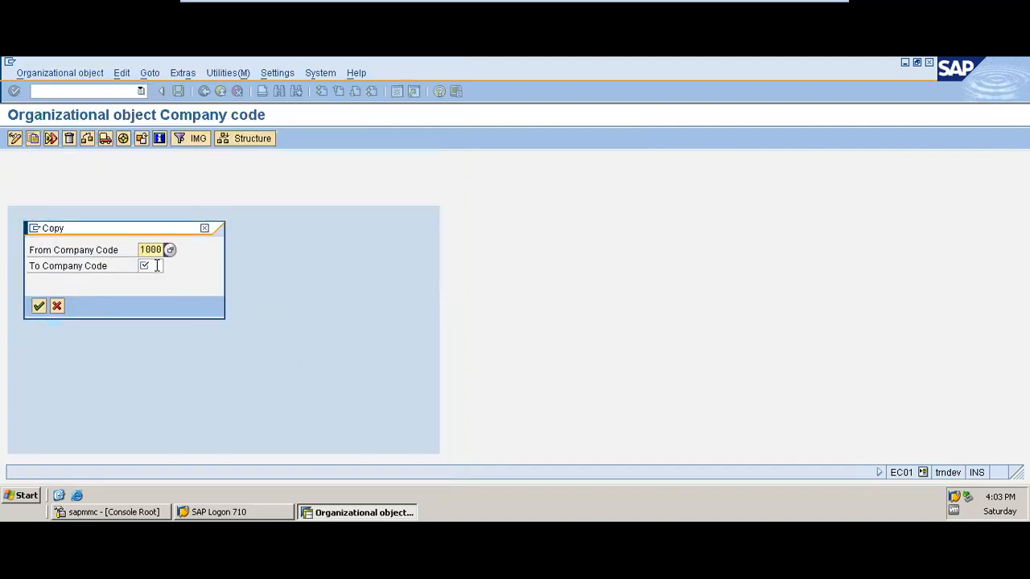
Set PHED as the target company code and start the copy, including the G/L account data and keeping the source's local currency
left_click(157, 265)
type("PHE")
left_click(38, 308)
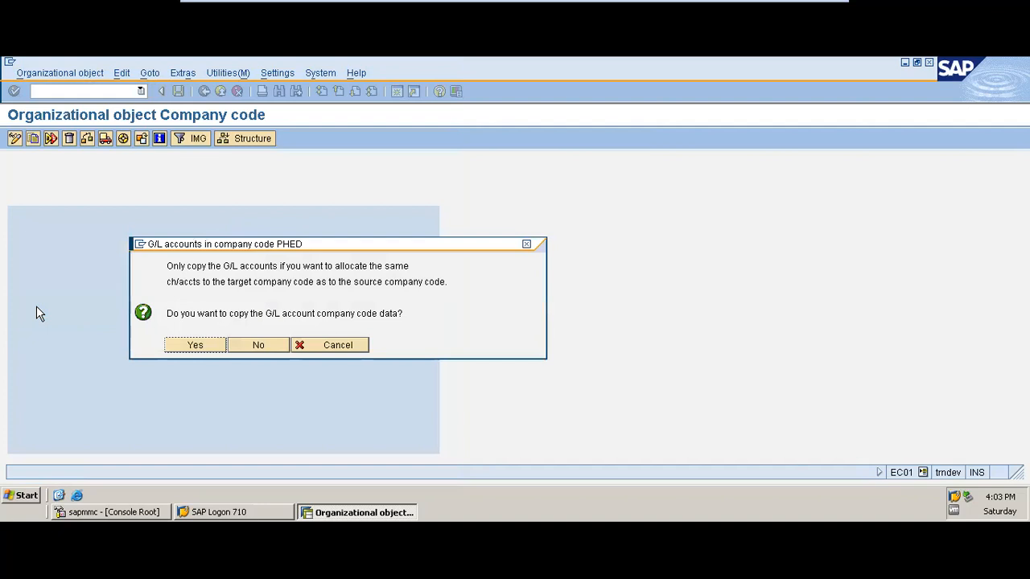
left_click(193, 345)
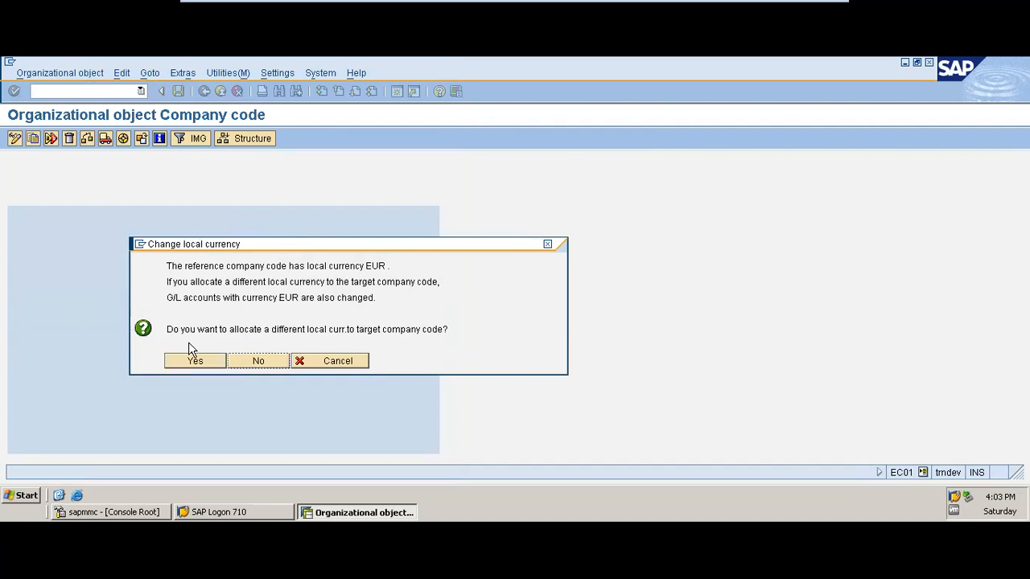
left_click(271, 369)
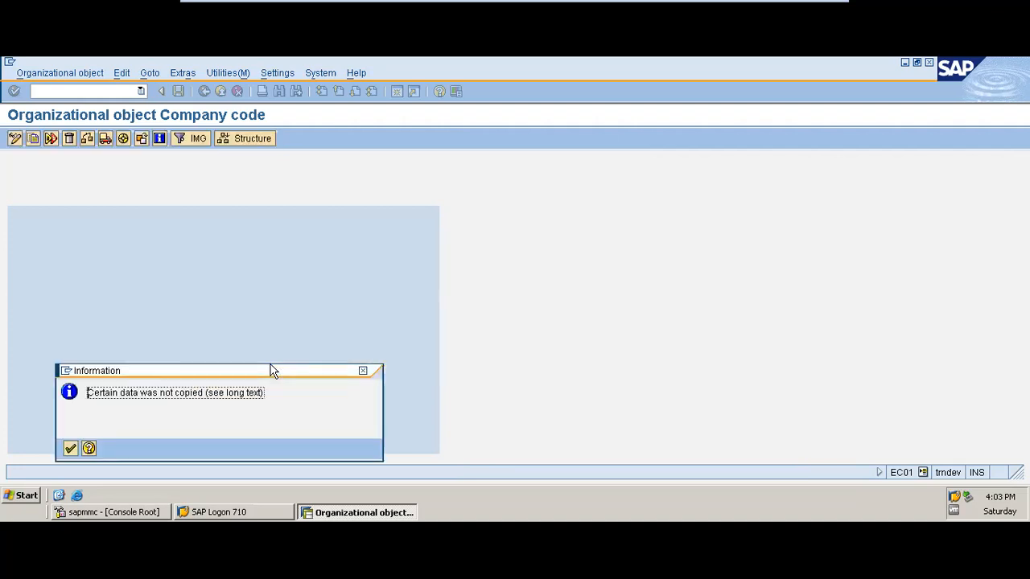
Accept the copy information and the number range and address transport notice, and record the copy in the PHED TRAINING customizing request
left_click(71, 449)
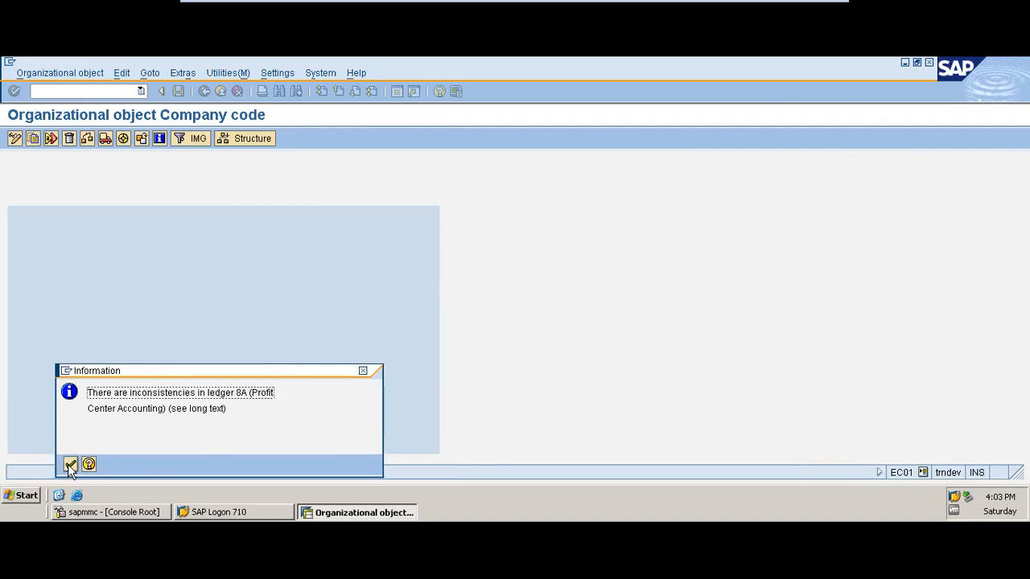
left_click(73, 467)
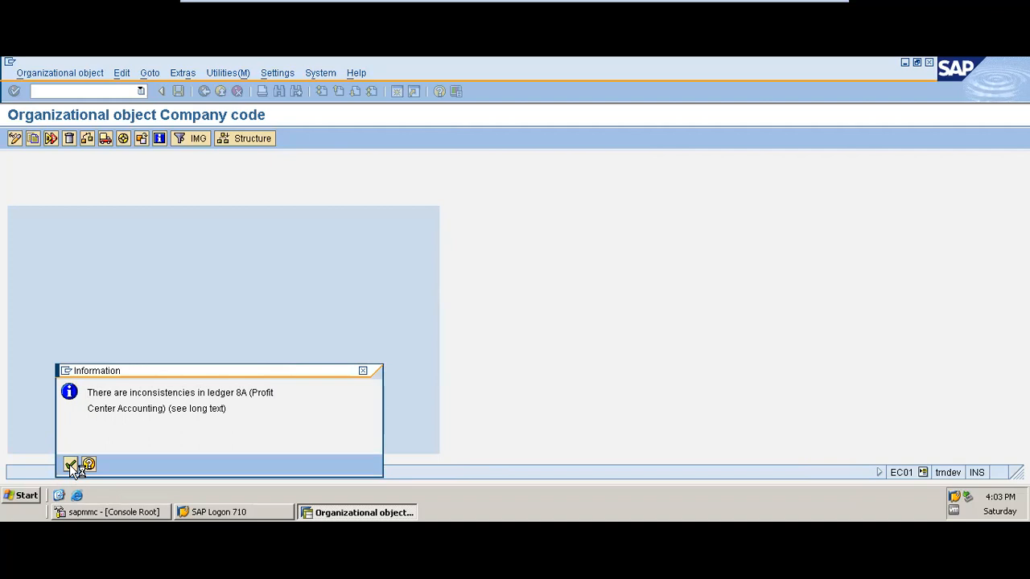
left_click(71, 466)
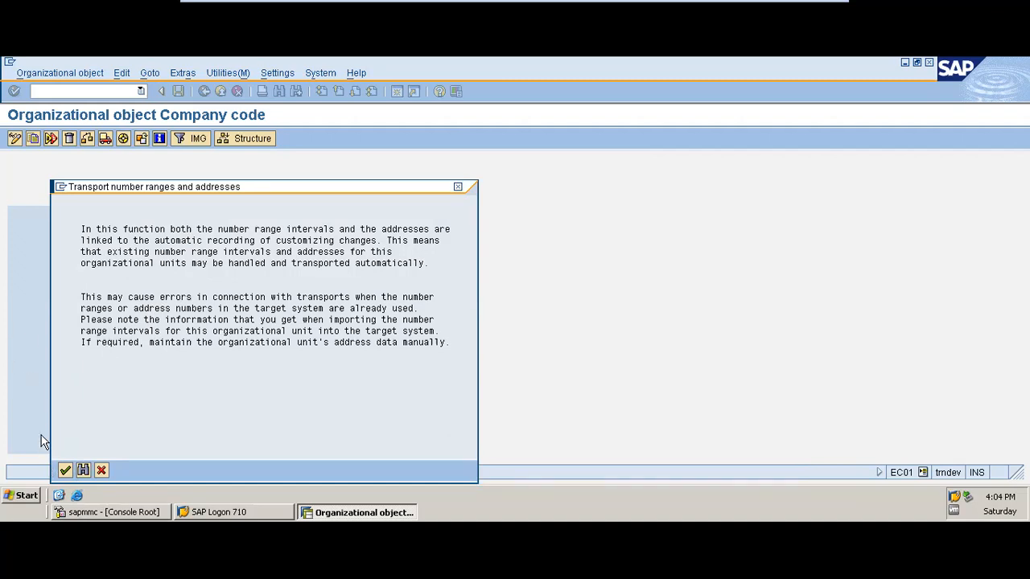
left_click(66, 471)
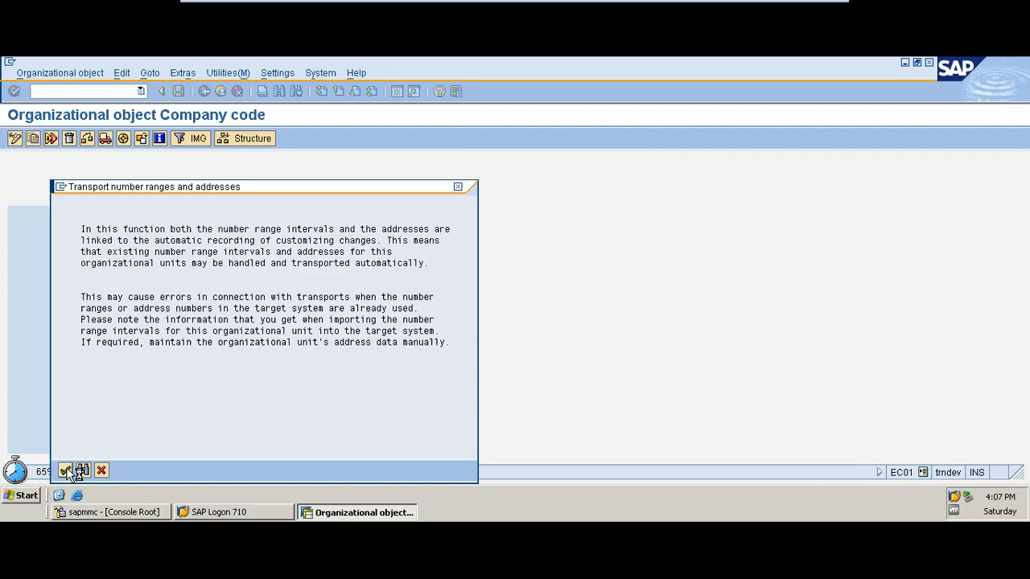
left_click(66, 470)
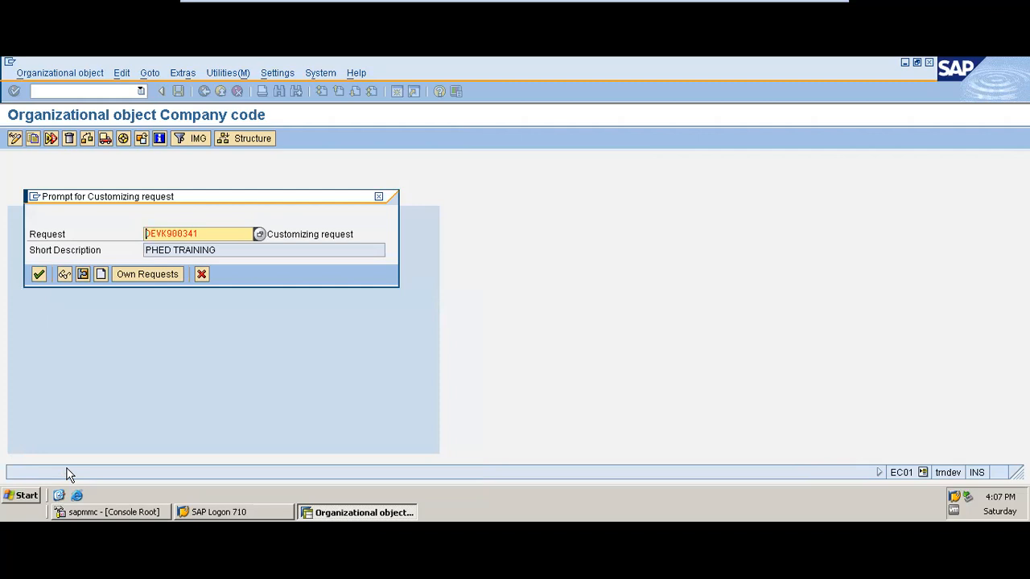
left_click(37, 275)
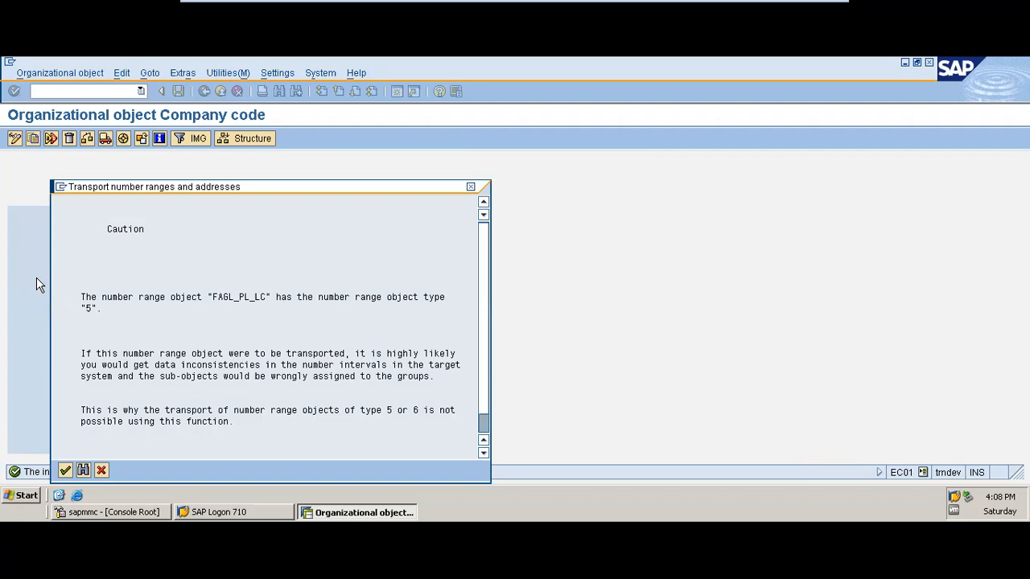
Acknowledge all the number range transport cautions and the closing copy information to complete the company code copy
left_click(65, 471)
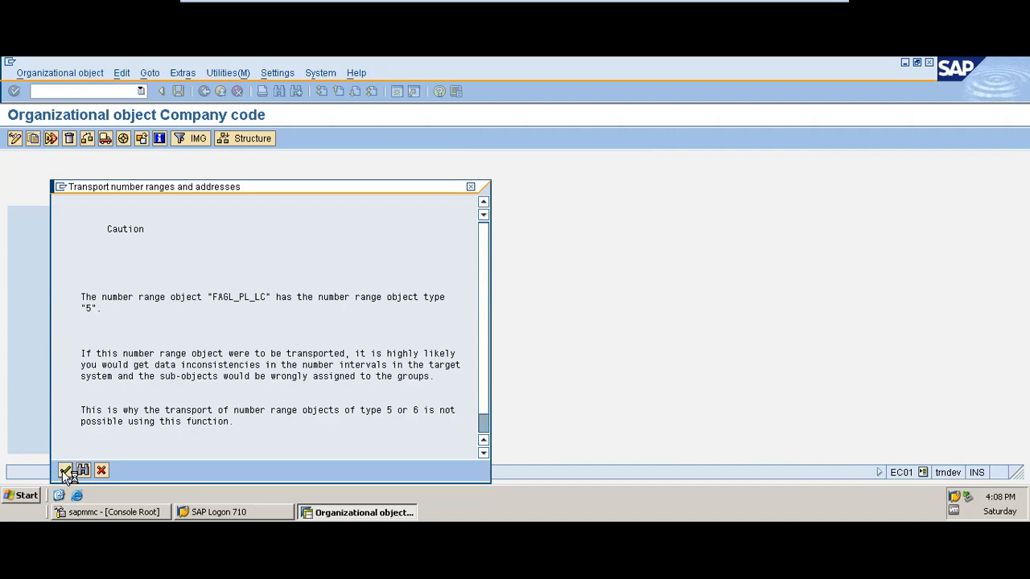
left_click(65, 472)
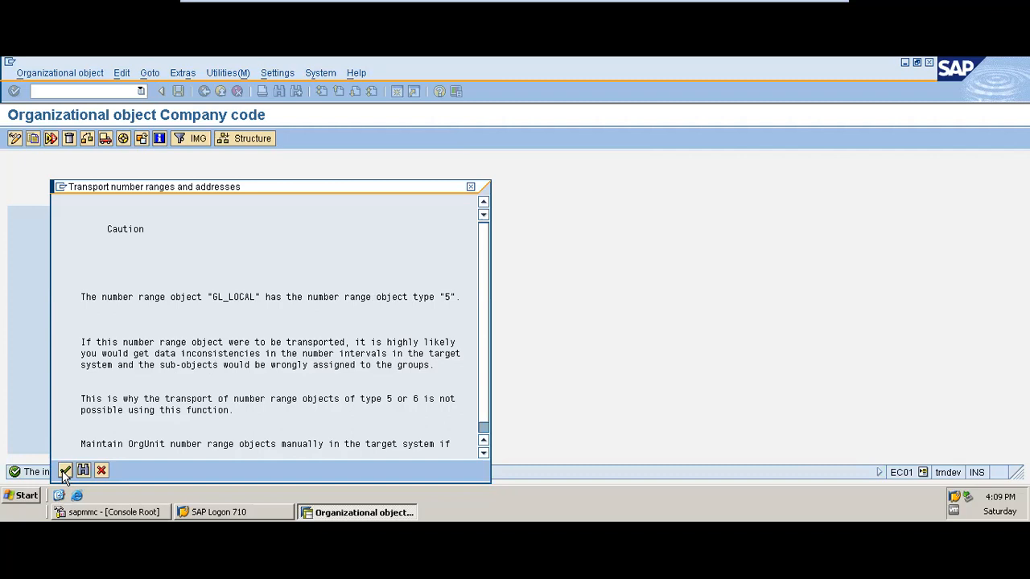
left_click(64, 470)
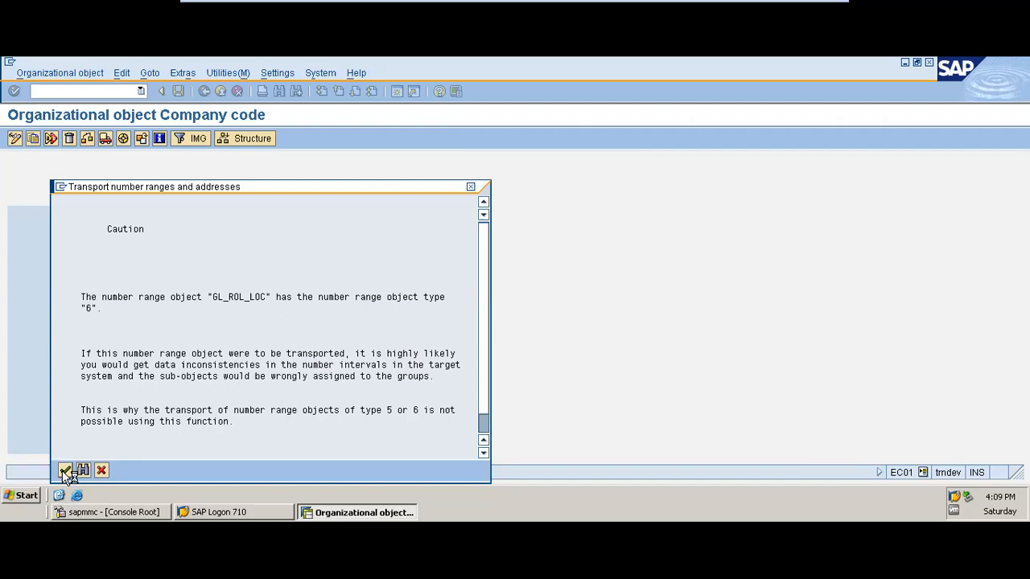
left_click(64, 471)
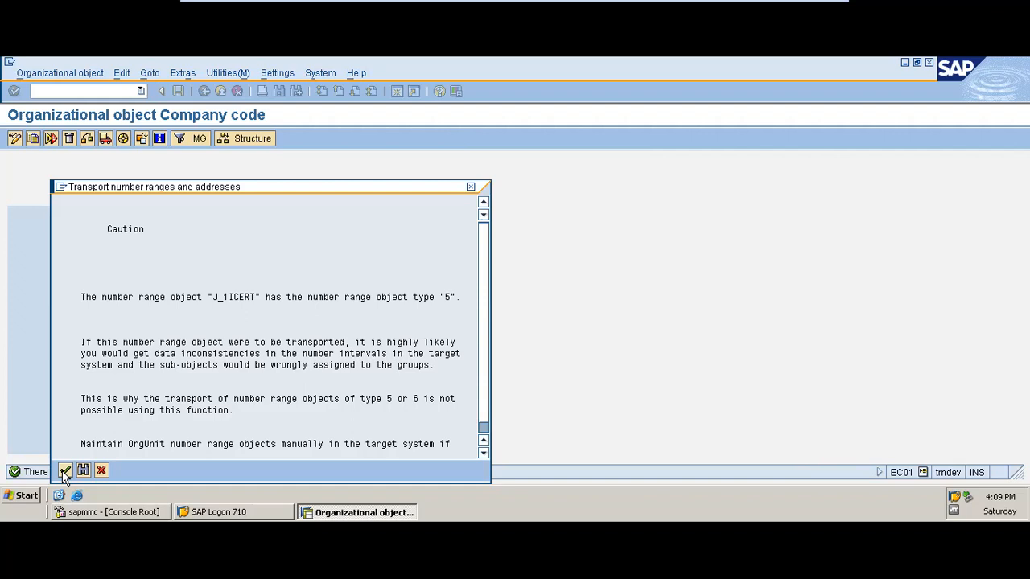
left_click(64, 471)
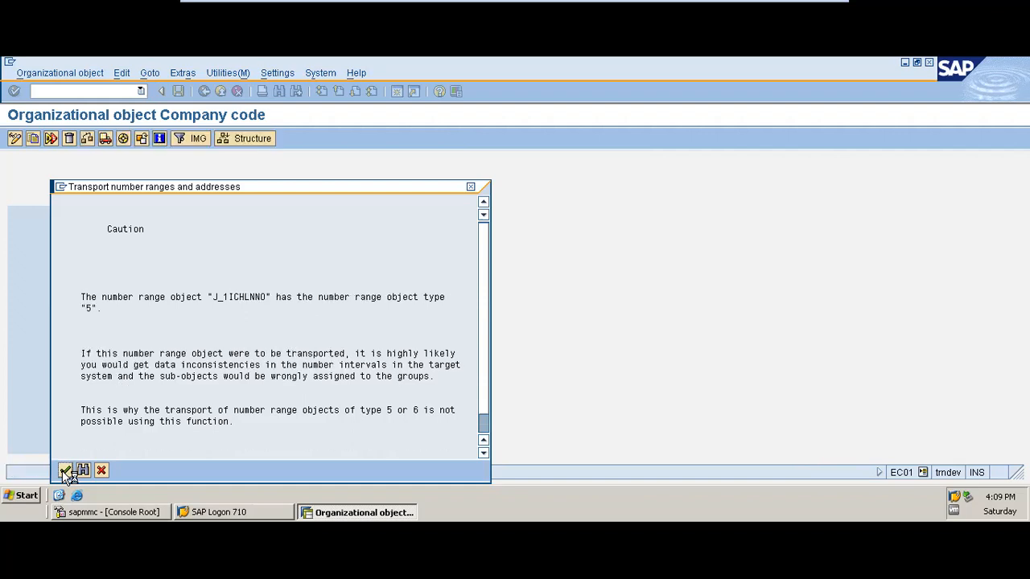
left_click(64, 472)
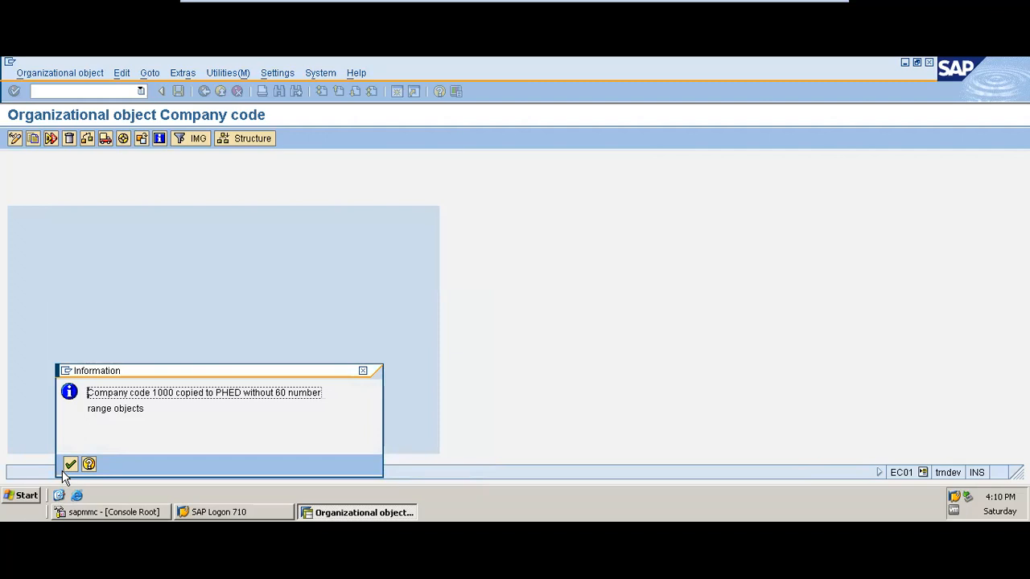
left_click(65, 472)
left_click(70, 466)
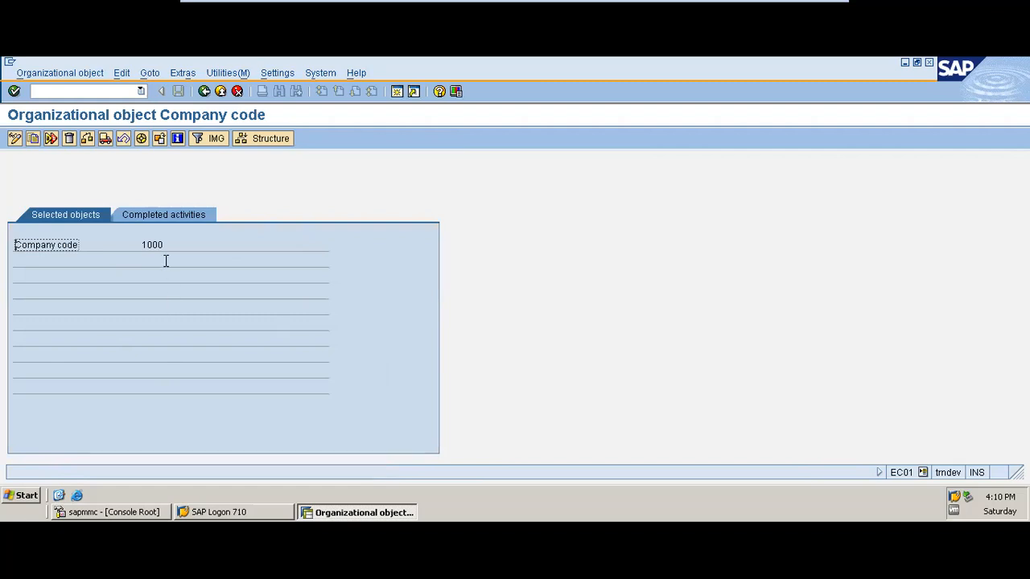
Review the completed copy activities, return to the activity list and open Edit Company Code Data
left_click(150, 216)
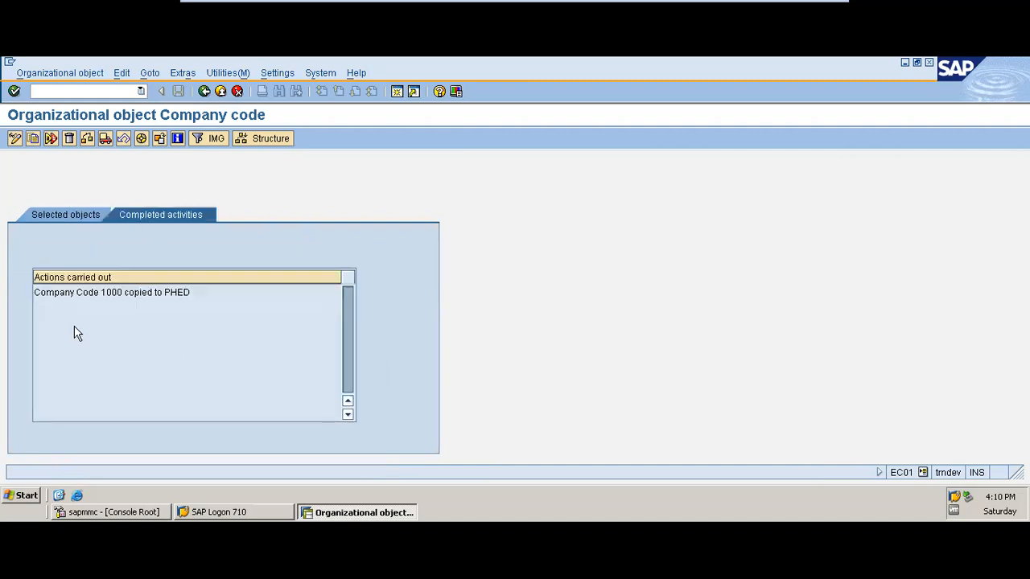
left_click(206, 92)
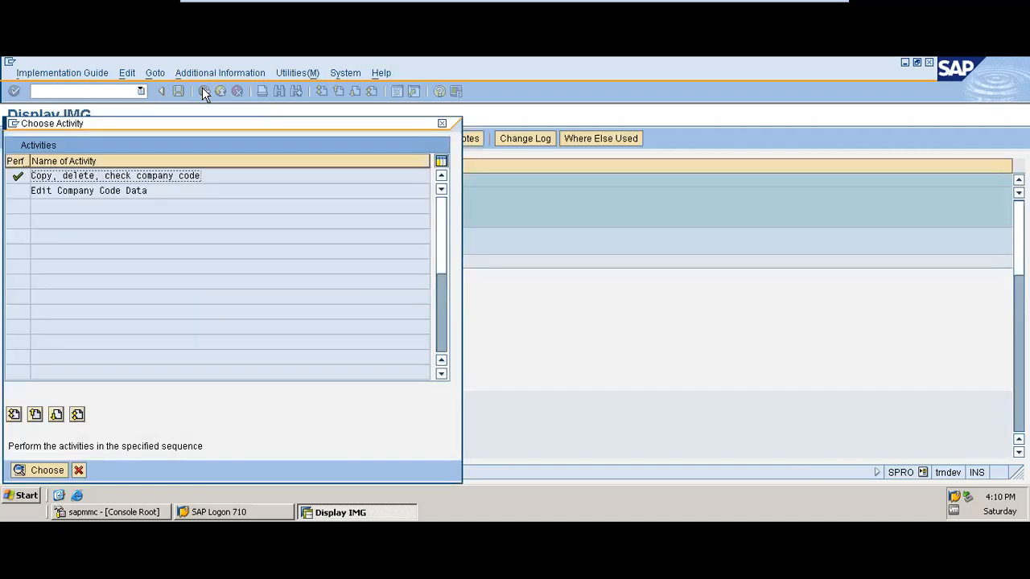
left_click(128, 193)
double_click(128, 194)
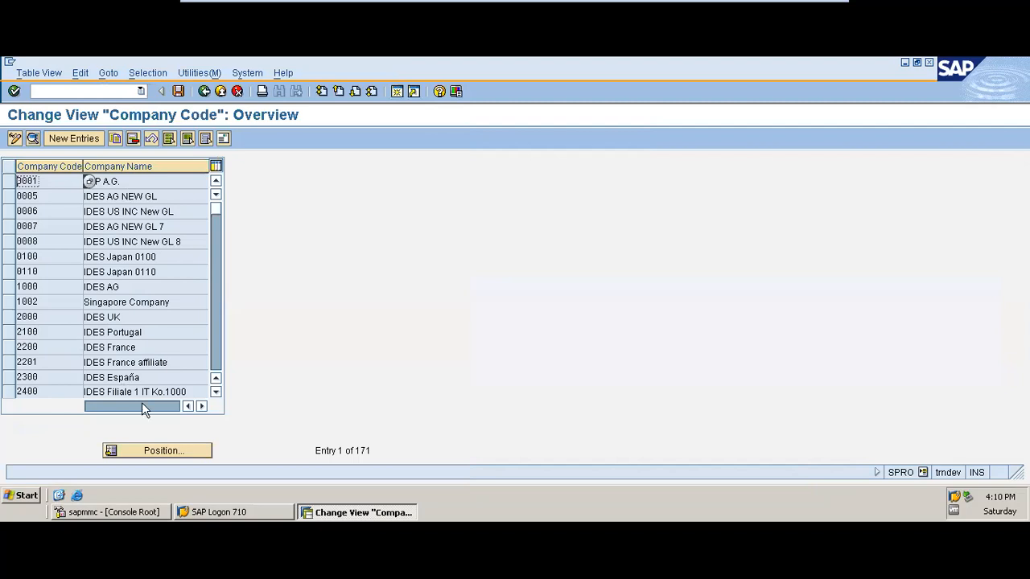
Position the company code overview on PHED and open that entry's details
left_click(161, 450)
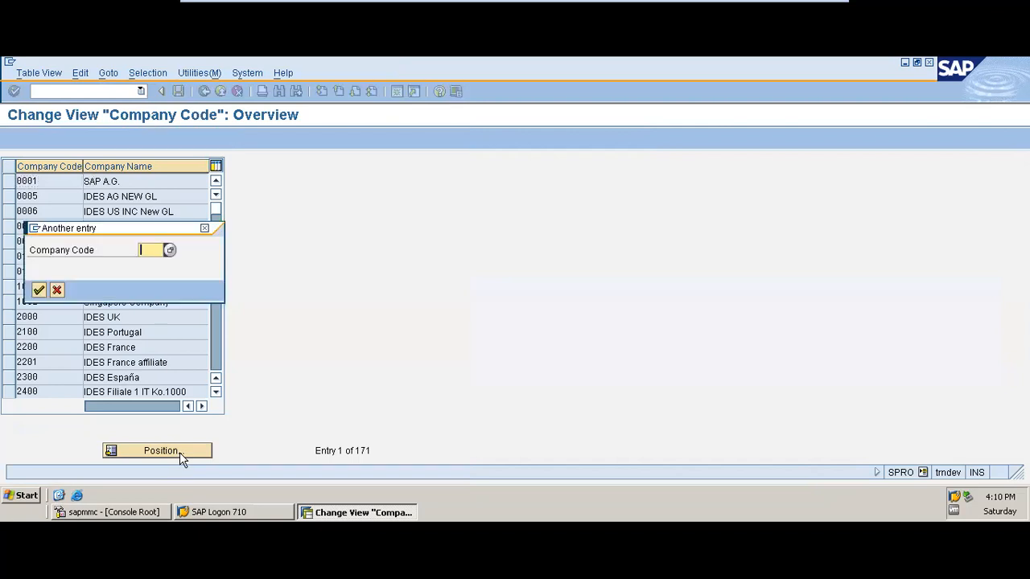
type("PH")
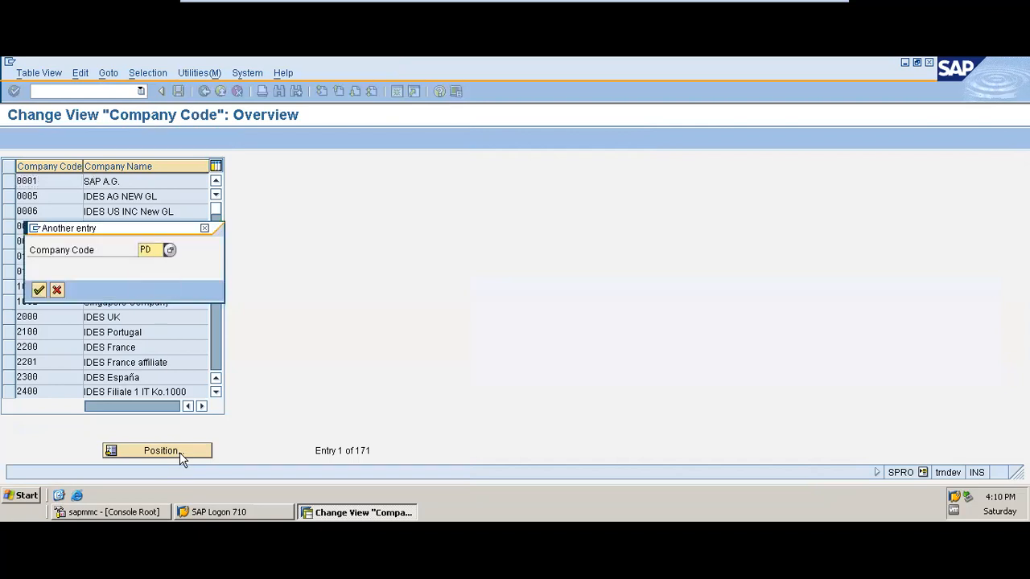
type("ED")
key("Return")
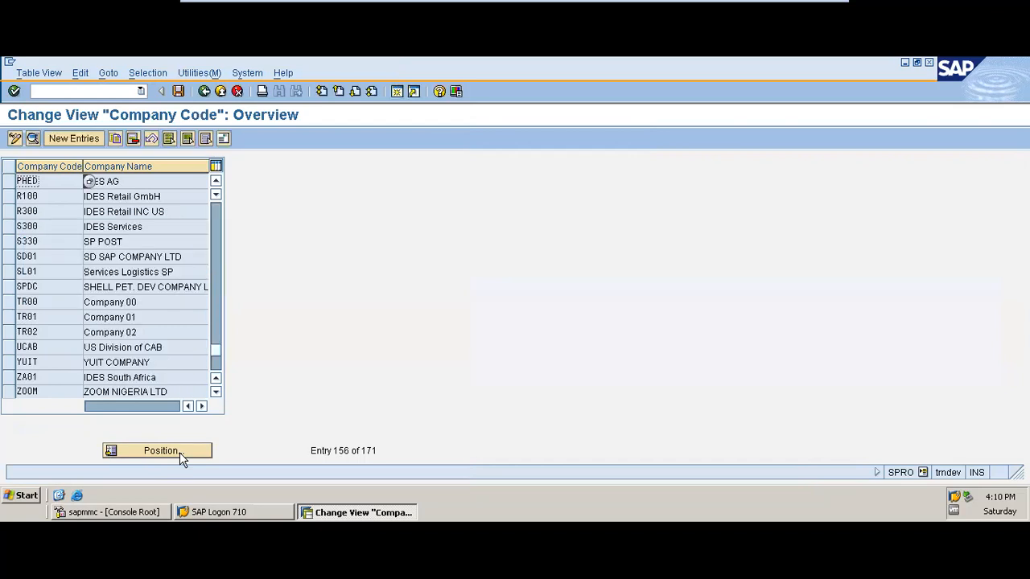
double_click(121, 181)
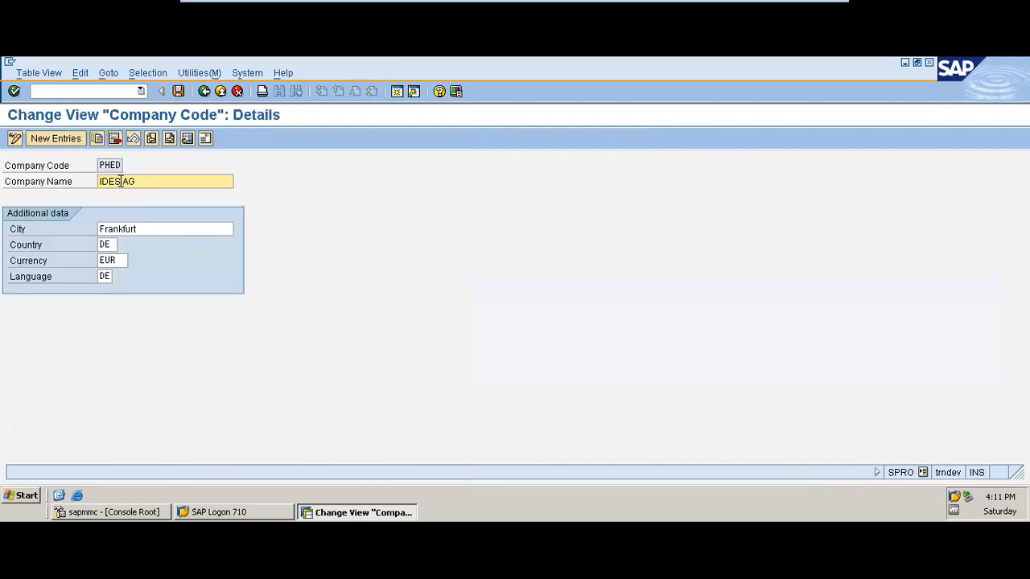
Replace the company name of company code PHED with Plant Holding Elect. Dev
left_click(155, 182)
key("BackSpace")
key("BackSpace")
key("BackSpace")
key("BackSpace")
key("BackSpace")
key("BackSpace")
key("BackSpace")
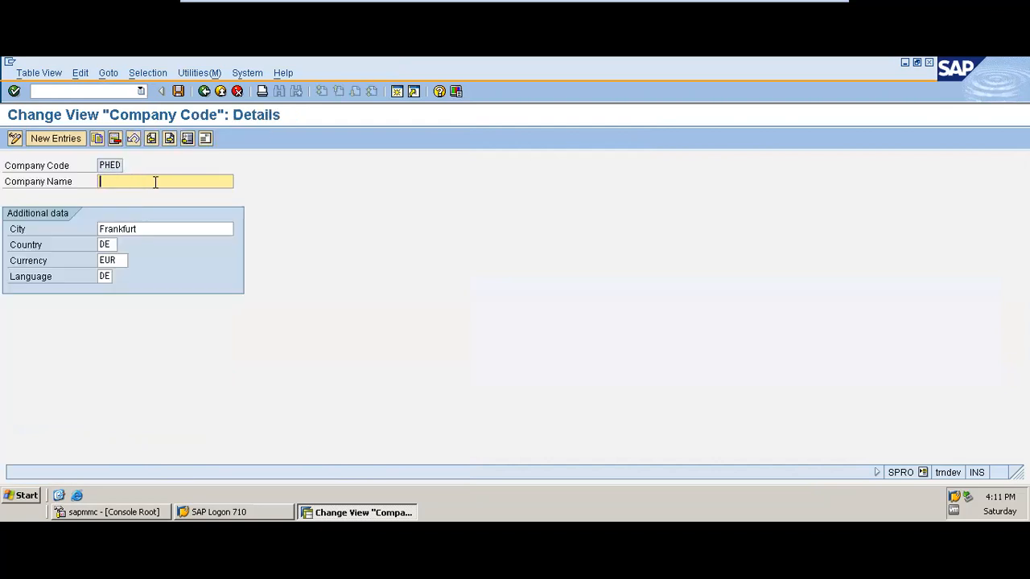
type("Plant")
type("Holding E")
type("lect. Dev.")
Open the address of company code PHED and clear the postal code of its PO box
left_click(206, 140)
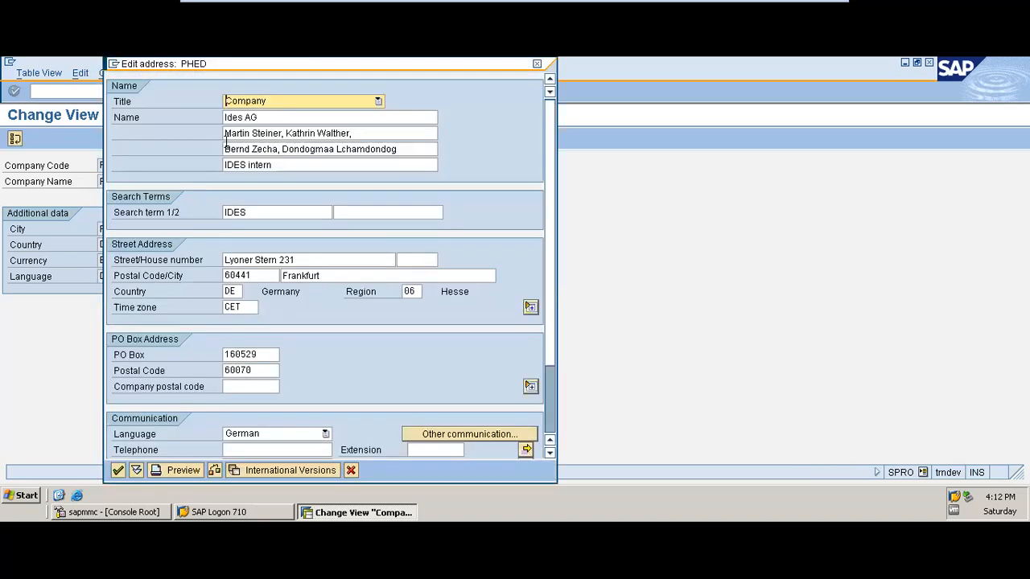
left_click_drag(299, 68, 585, 66)
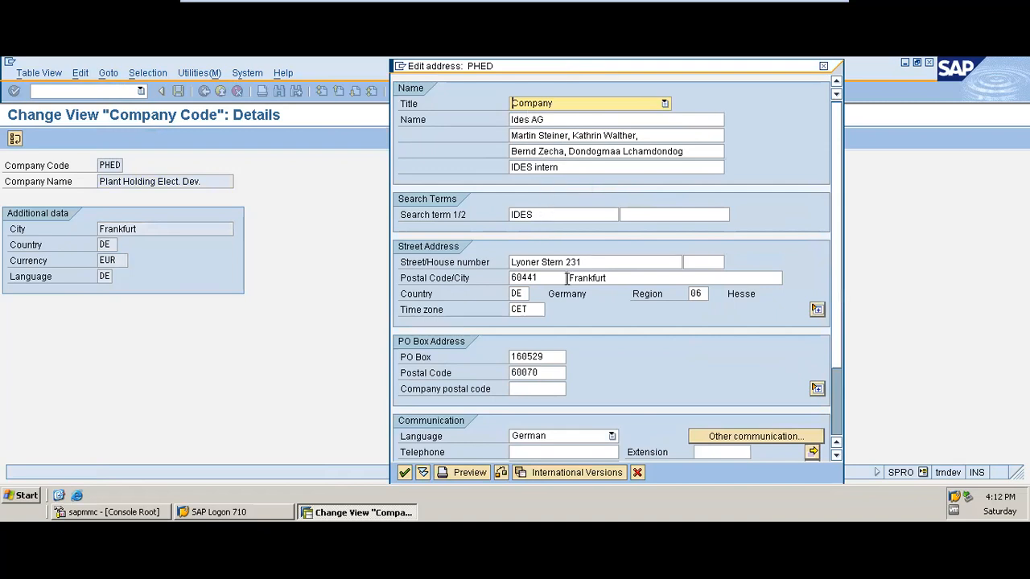
left_click(563, 372)
key("BackSpace")
key("BackSpace")
key("BackSpace")
key("BackSpace")
key("BackSpace")
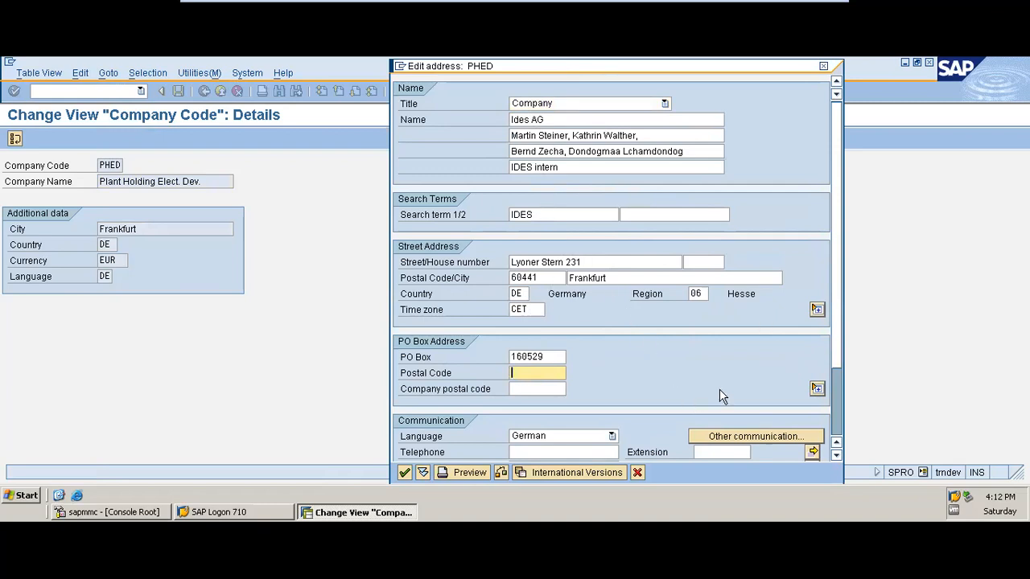
Replace the first name line of the PHED address with Plant Hodling Electronic Developemnt co
left_click(597, 117)
key("BackSpace")
key("BackSpace")
key("BackSpace")
key("BackSpace")
key("BackSpace")
key("BackSpace")
key("BackSpace")
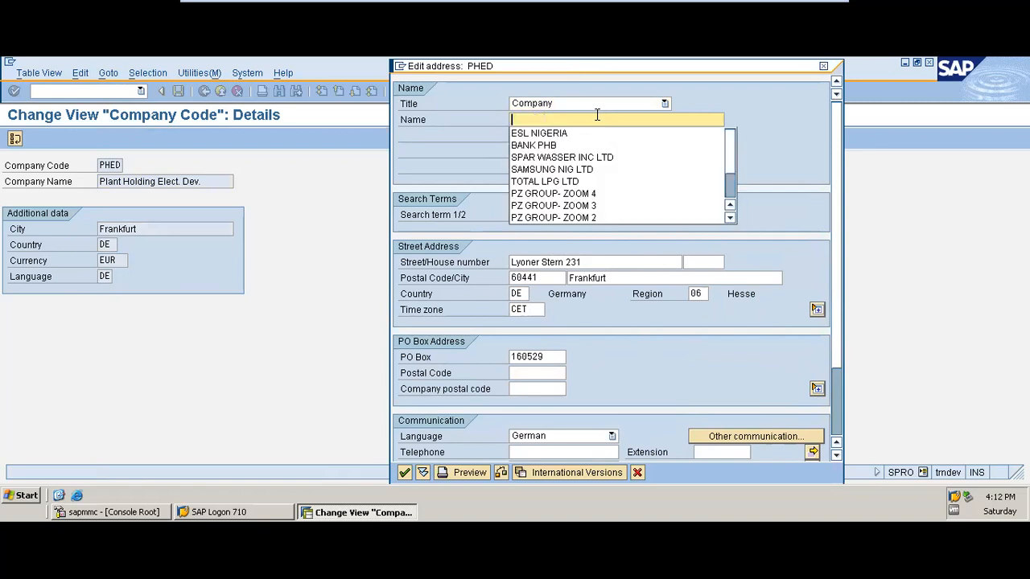
type("Plant ")
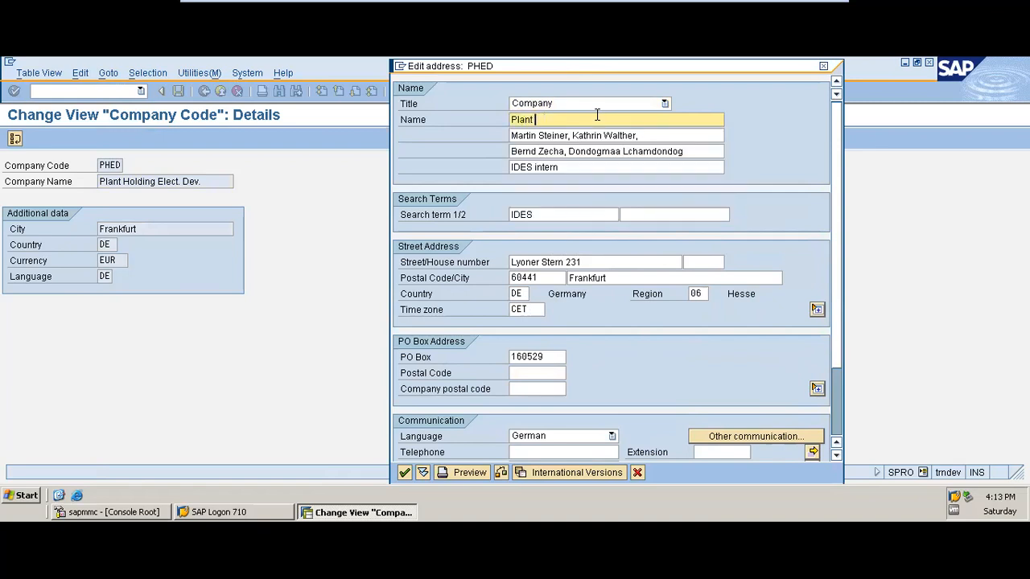
type("Hodling Electronic Developemtn")
key("BackSpace")
type("t co.")
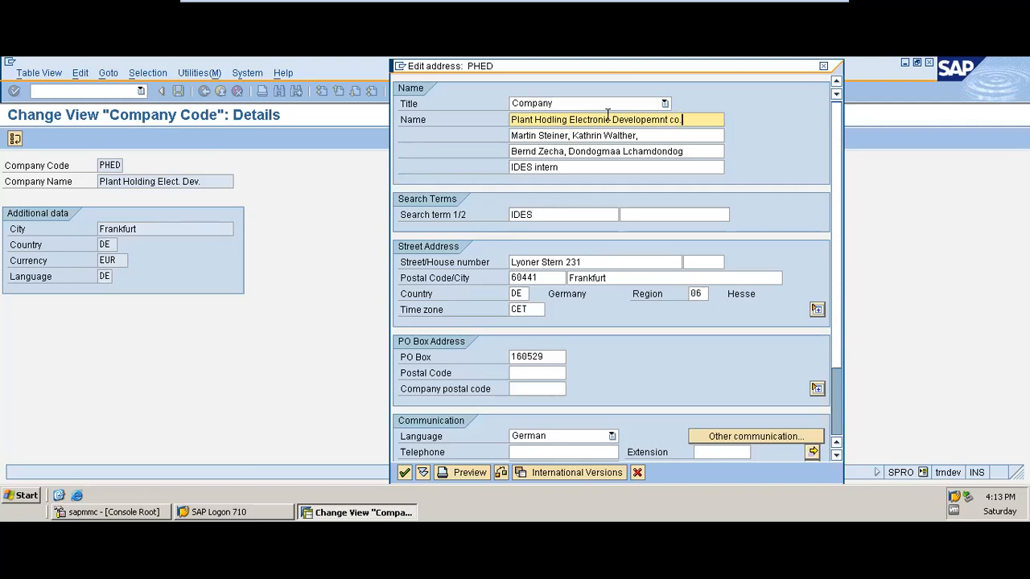
Clear the second and third name lines of the PHED address
left_click(652, 136)
key("BackSpace")
key("BackSpace")
key("BackSpace")
key("BackSpace")
key("BackSpace")
key("BackSpace")
key("BackSpace")
key("BackSpace")
key("BackSpace")
key("BackSpace")
key("BackSpace")
key("BackSpace")
key("BackSpace")
key("BackSpace")
key("BackSpace")
key("BackSpace")
key("BackSpace")
key("BackSpace")
key("BackSpace")
key("BackSpace")
key("BackSpace")
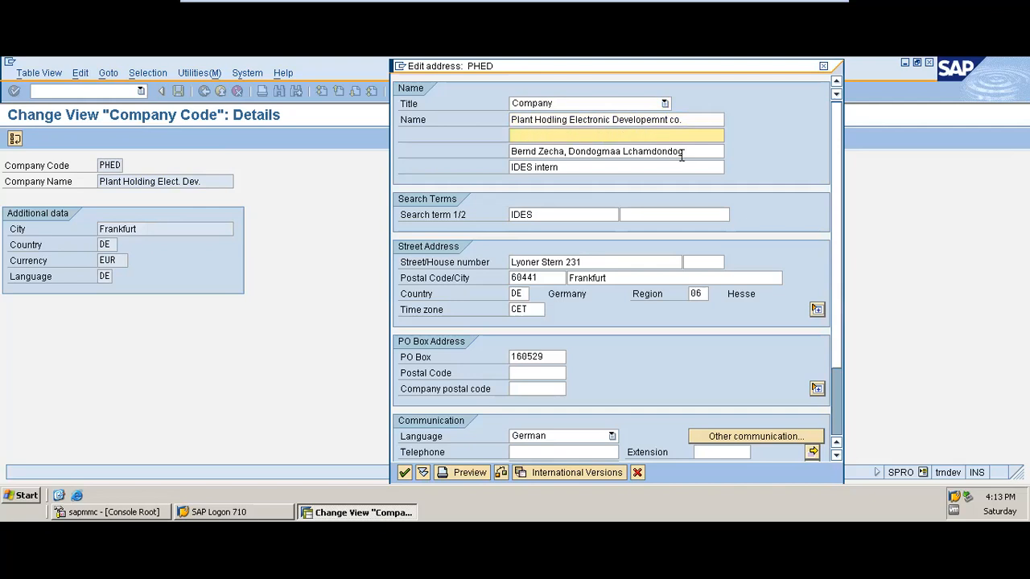
left_click(689, 151)
key("BackSpace")
key("BackSpace")
key("BackSpace")
key("BackSpace")
key("BackSpace")
key("BackSpace")
key("BackSpace")
key("BackSpace")
key("BackSpace")
key("BackSpace")
key("BackSpace")
key("BackSpace")
key("BackSpace")
key("BackSpace")
key("BackSpace")
key("BackSpace")
key("BackSpace")
key("BackSpace")
key("BackSpace")
key("BackSpace")
key("BackSpace")
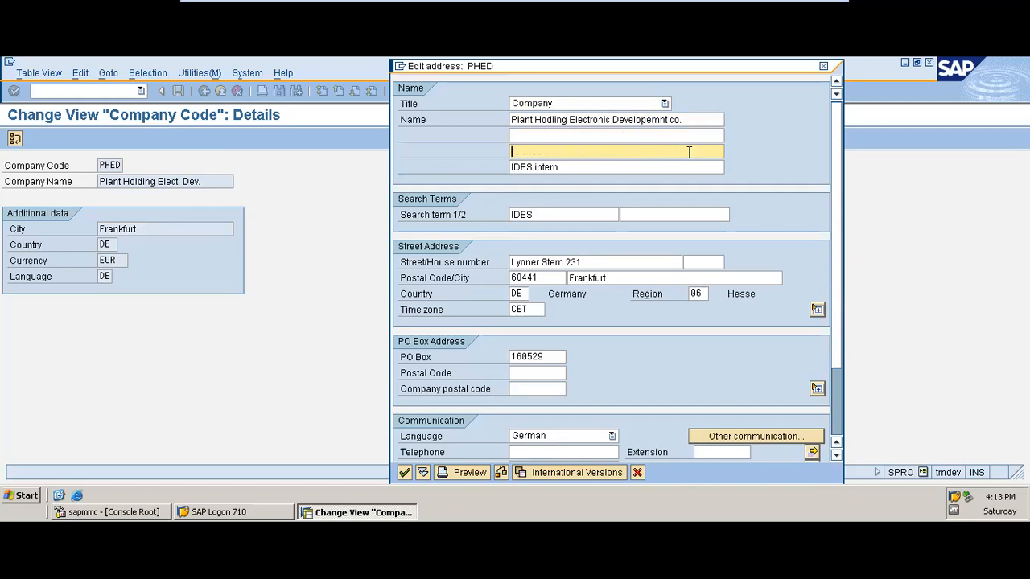
Look over the street and communication data, and try to accept the address without a PO box postal code
left_click(595, 277)
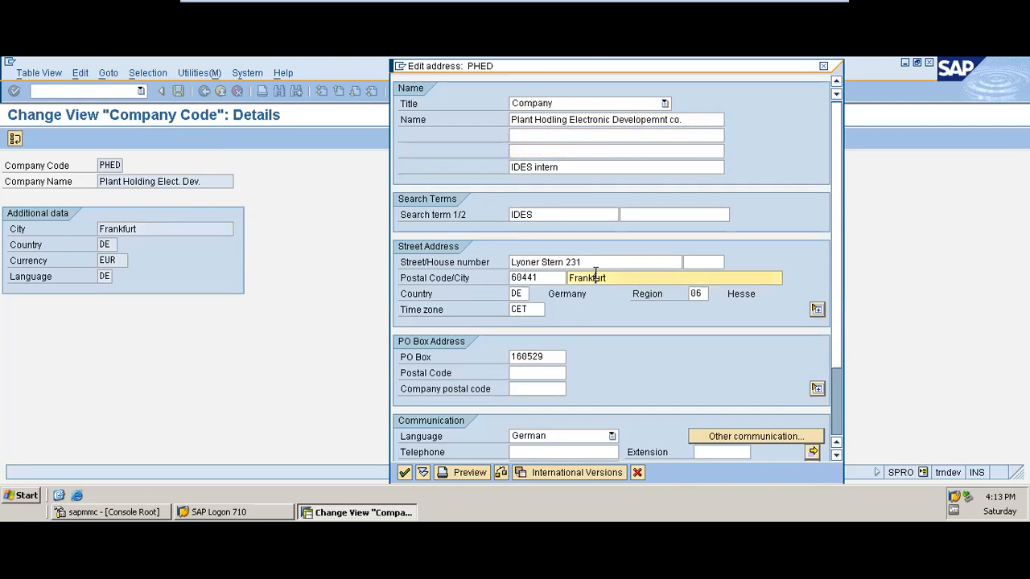
left_click(563, 277)
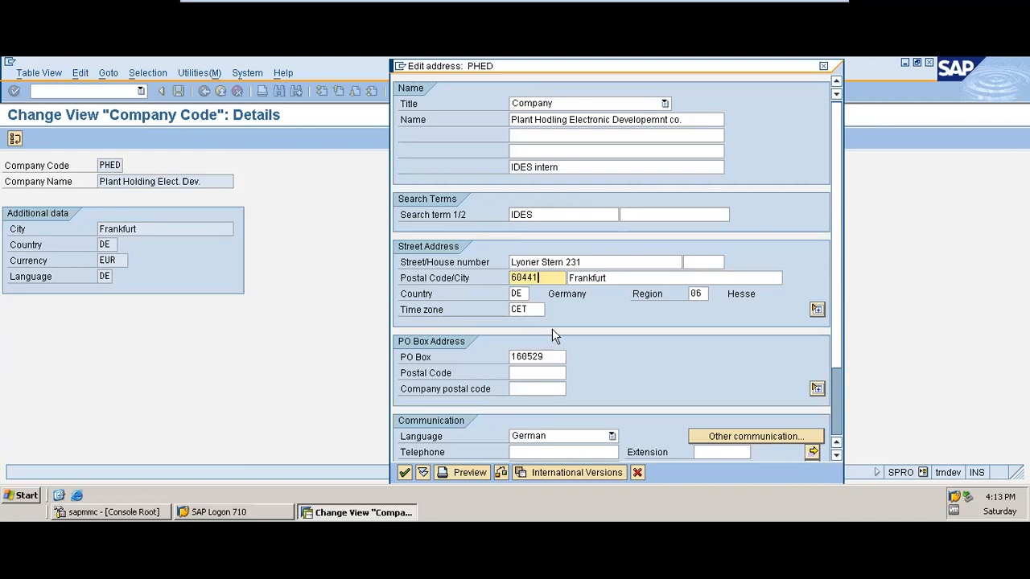
left_click(837, 432)
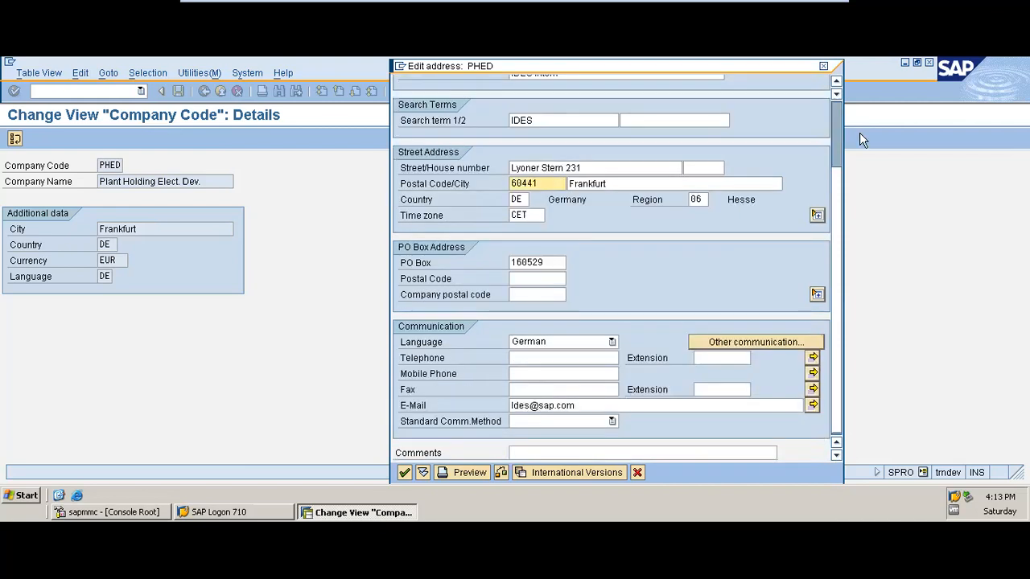
left_click(836, 121)
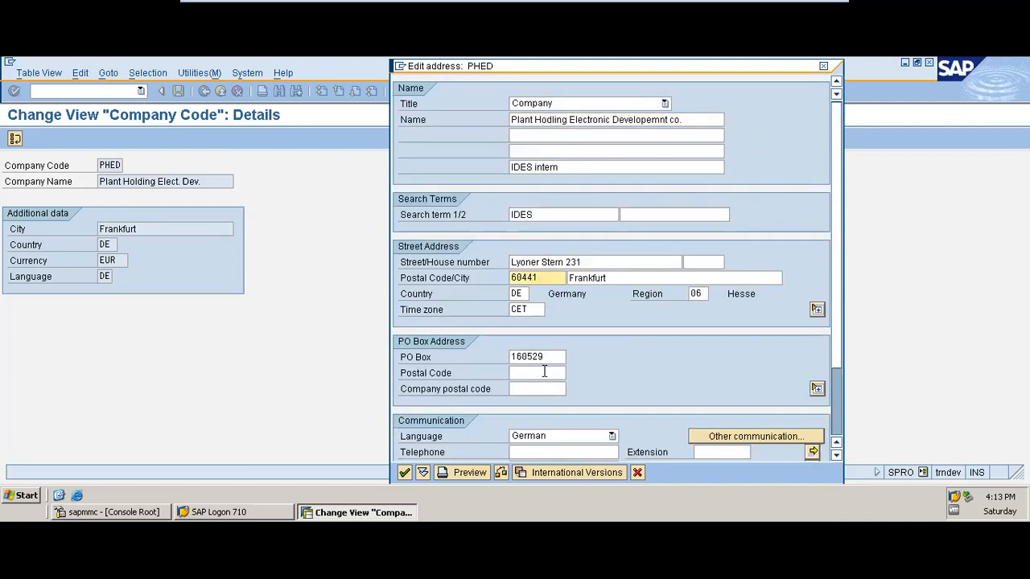
left_click(406, 473)
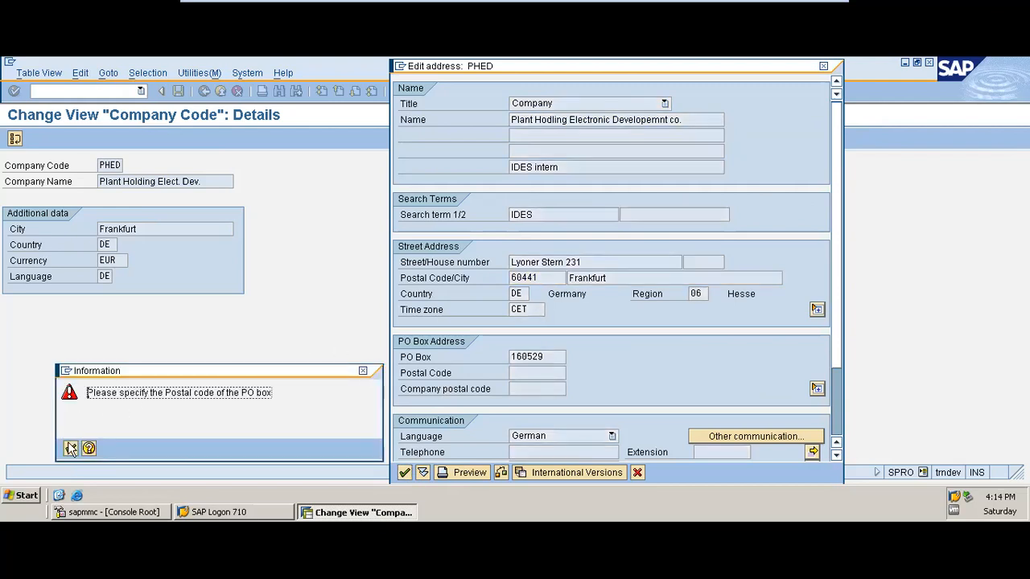
left_click(71, 448)
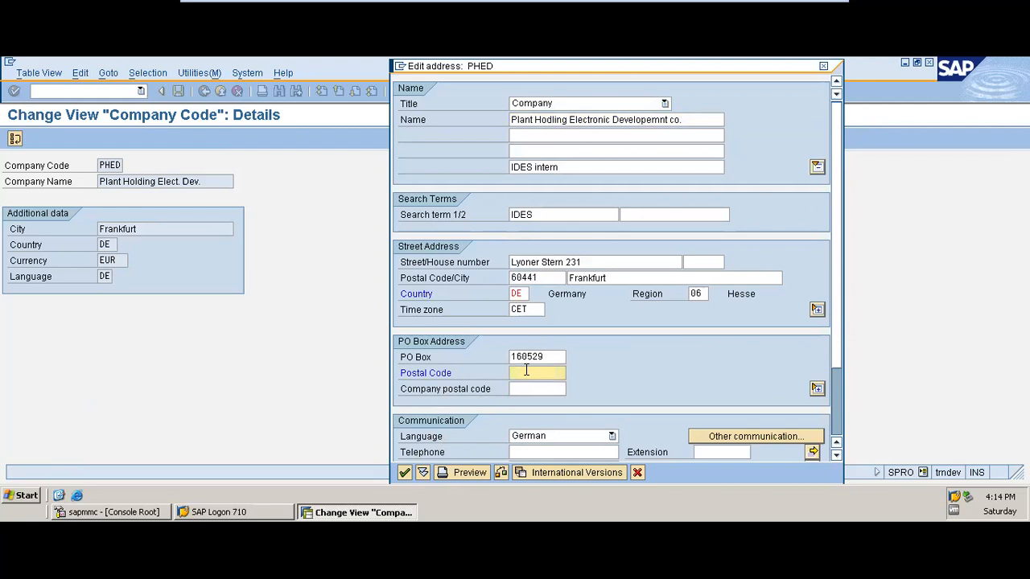
Set the PO box postal code to 09987 and accept the address, passing over the name length warning
type("099870")
key("Return")
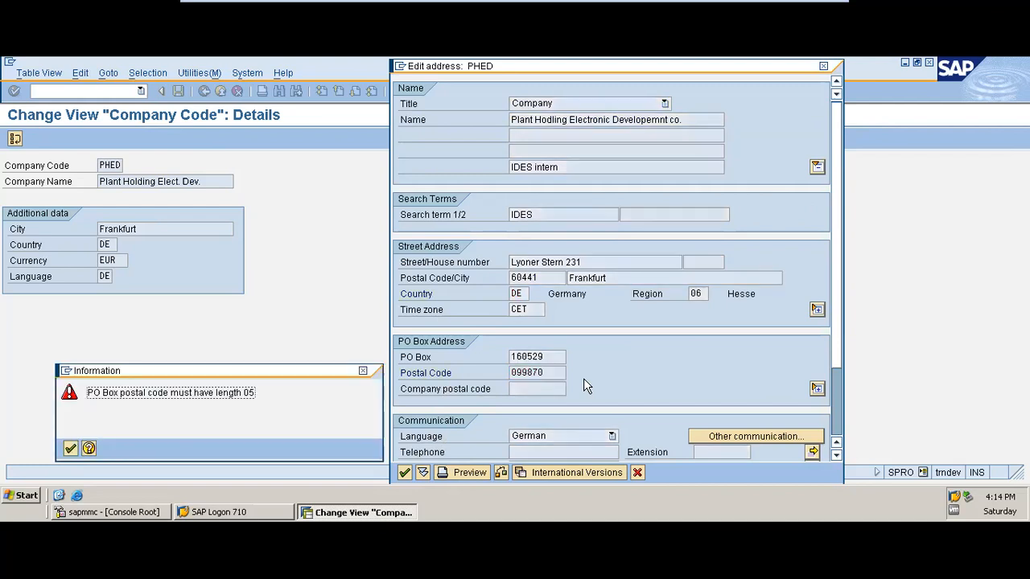
left_click(70, 449)
key("BackSpace")
key("Return")
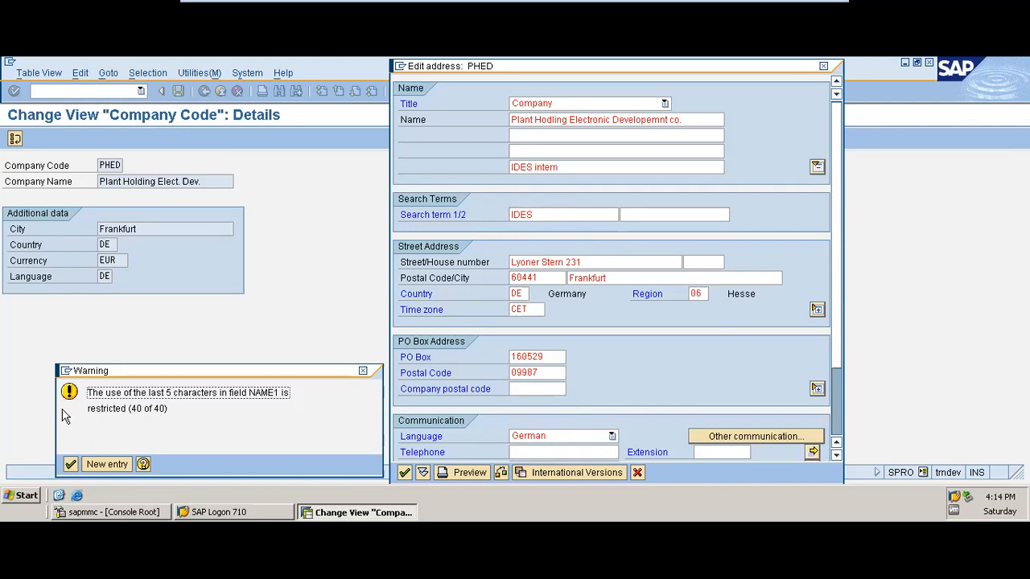
left_click(71, 464)
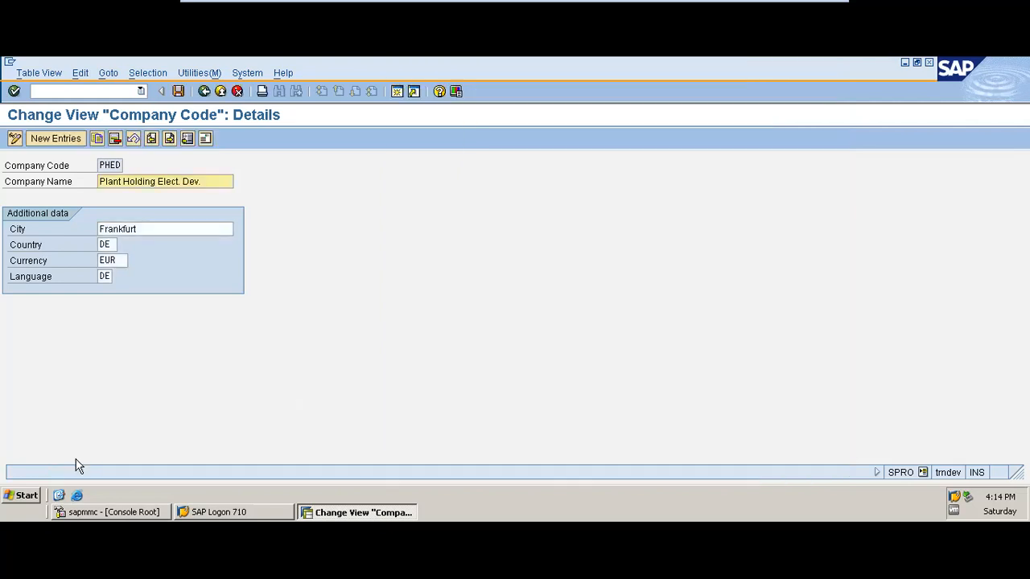
Set the language of company code PHED to EN and save the data under customizing request DEVK900341
left_click(111, 275)
key("BackSpace")
type("E")
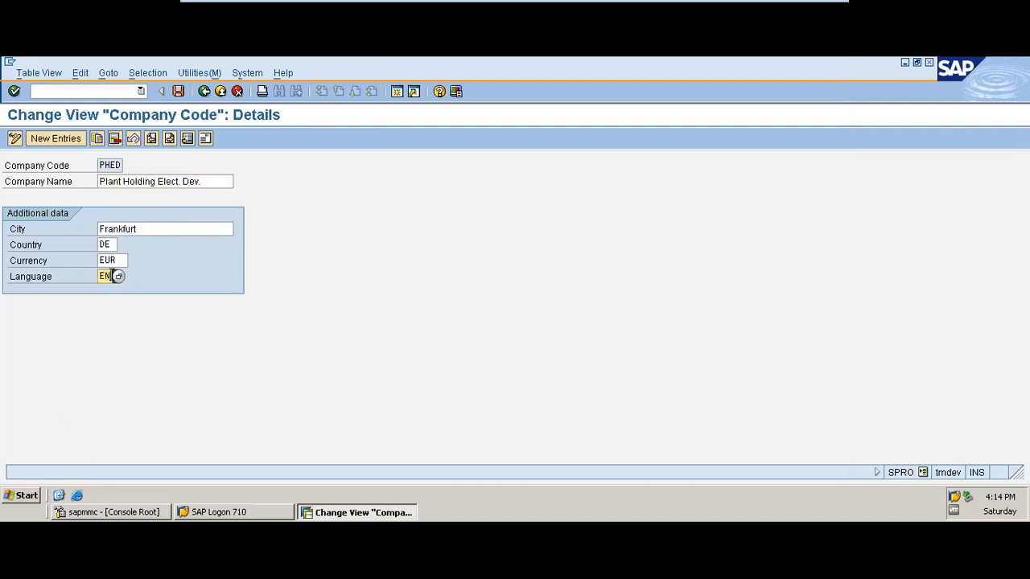
key("Return")
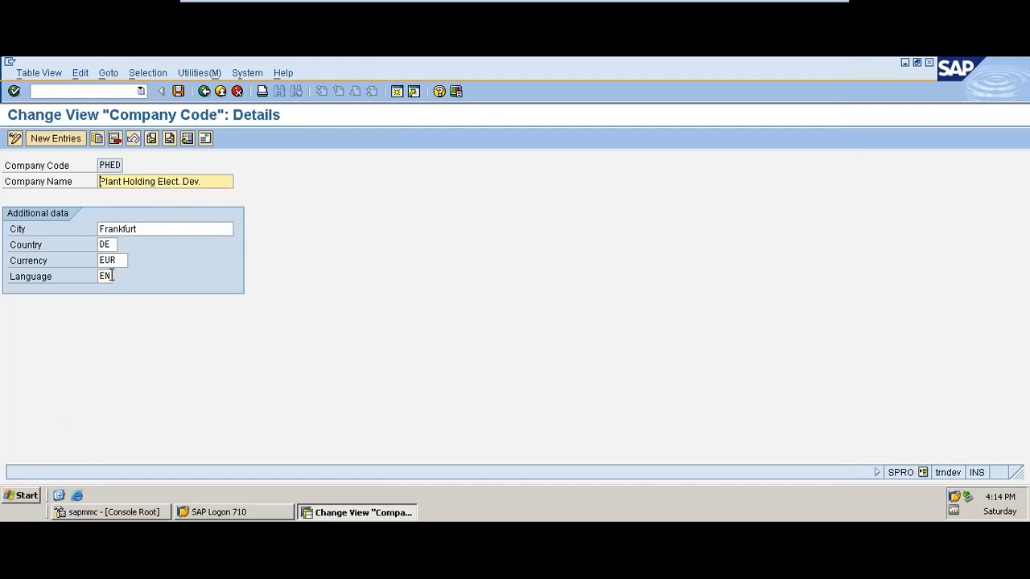
left_click(178, 92)
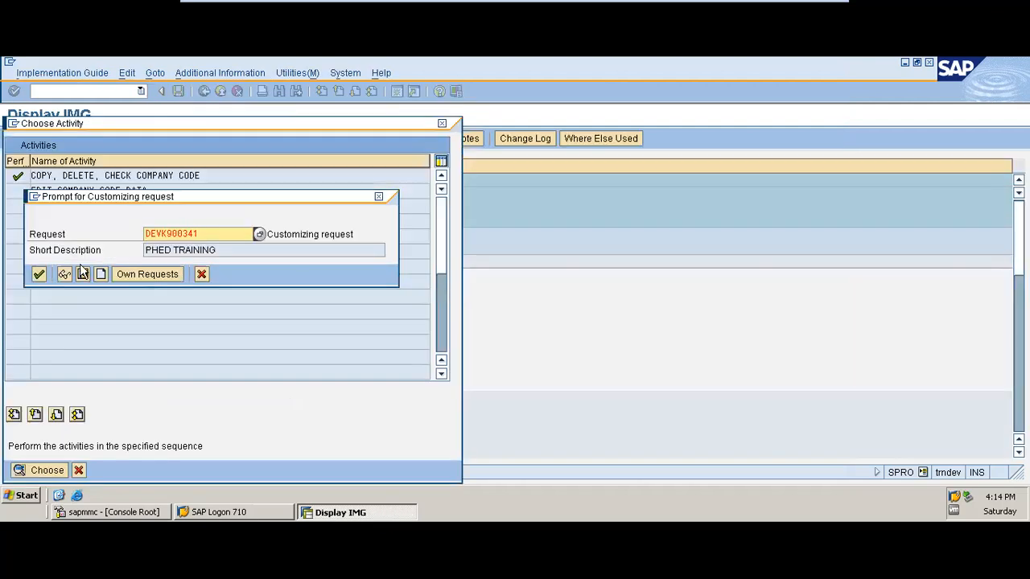
left_click(38, 274)
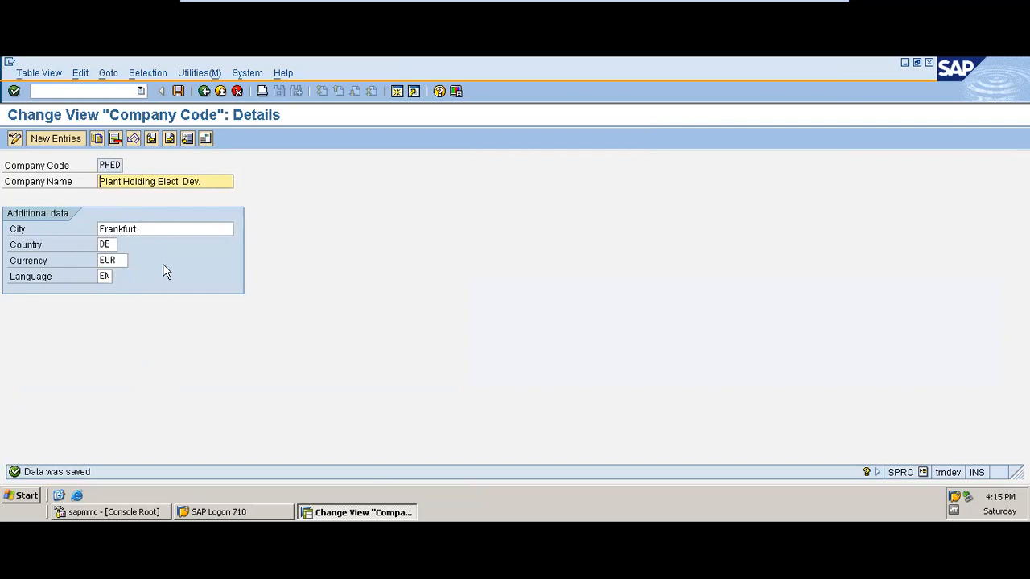
left_click(179, 91)
Leave the company code maintenance, return to the implementation guide and open Define company
left_click(205, 91)
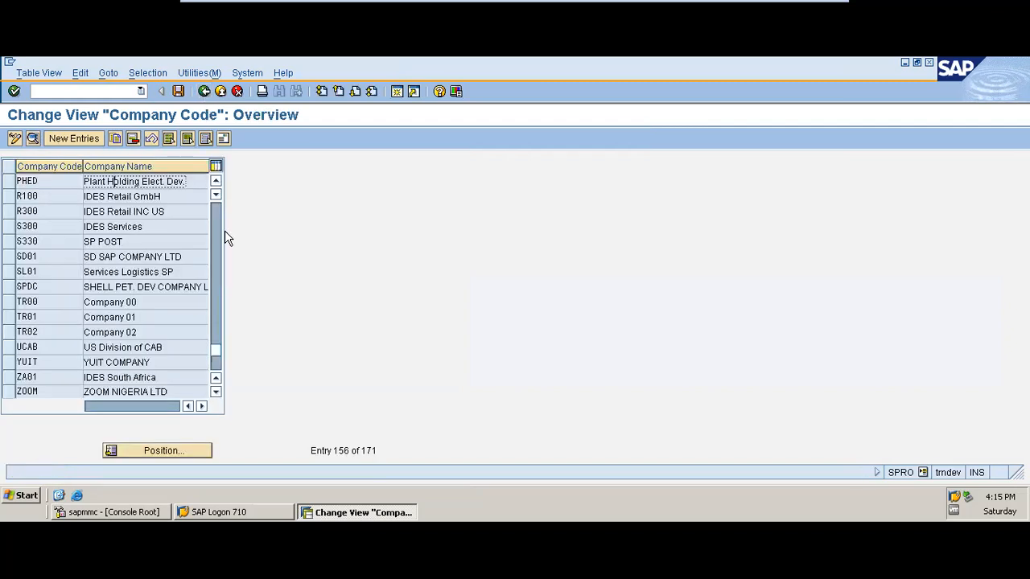
left_click(206, 92)
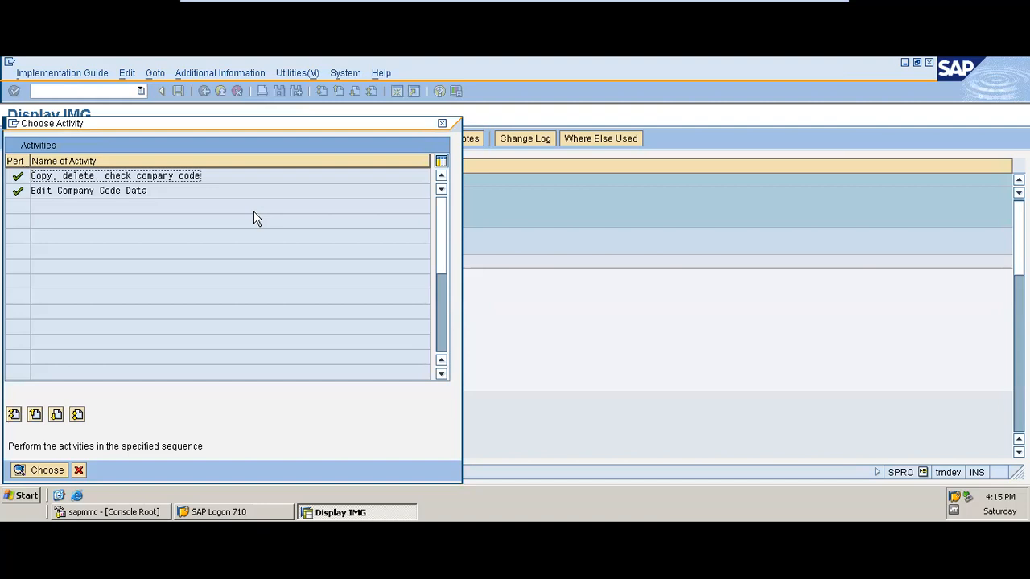
left_click(442, 126)
left_click(104, 276)
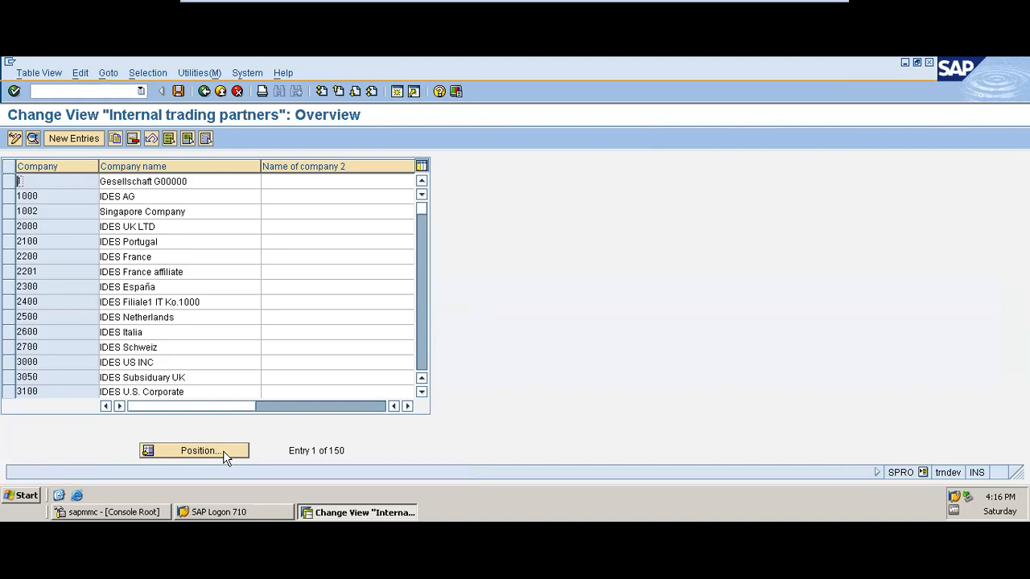
left_click(203, 92)
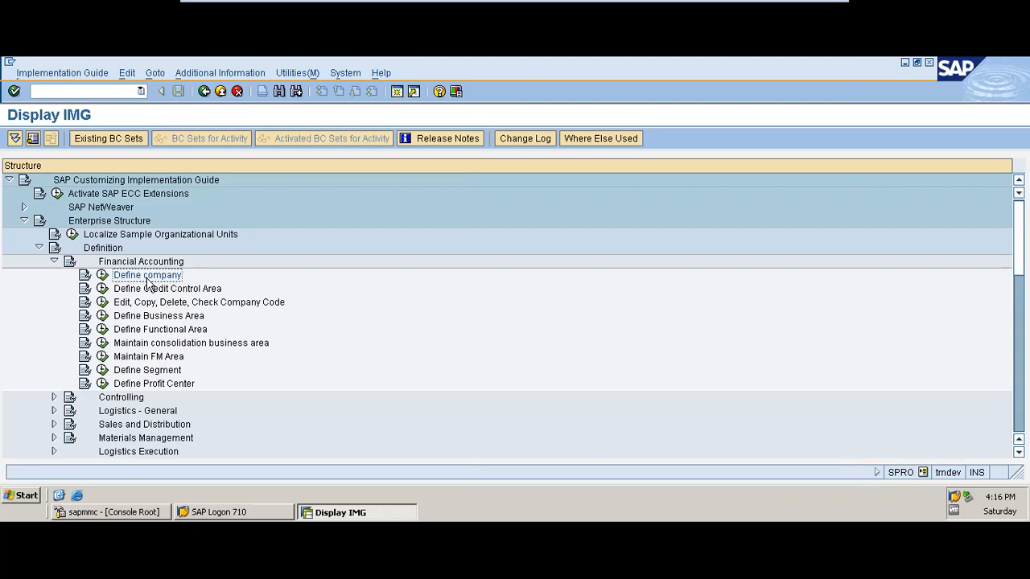
left_click(102, 276)
Position the internal trading partners overview on company PHED and open that entry's details
left_click(218, 454)
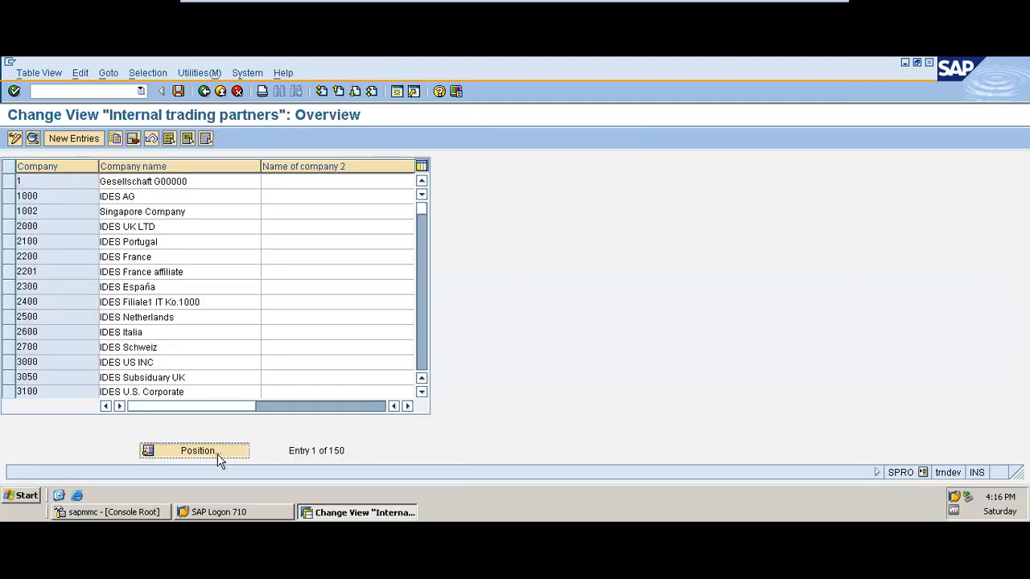
type("PHED")
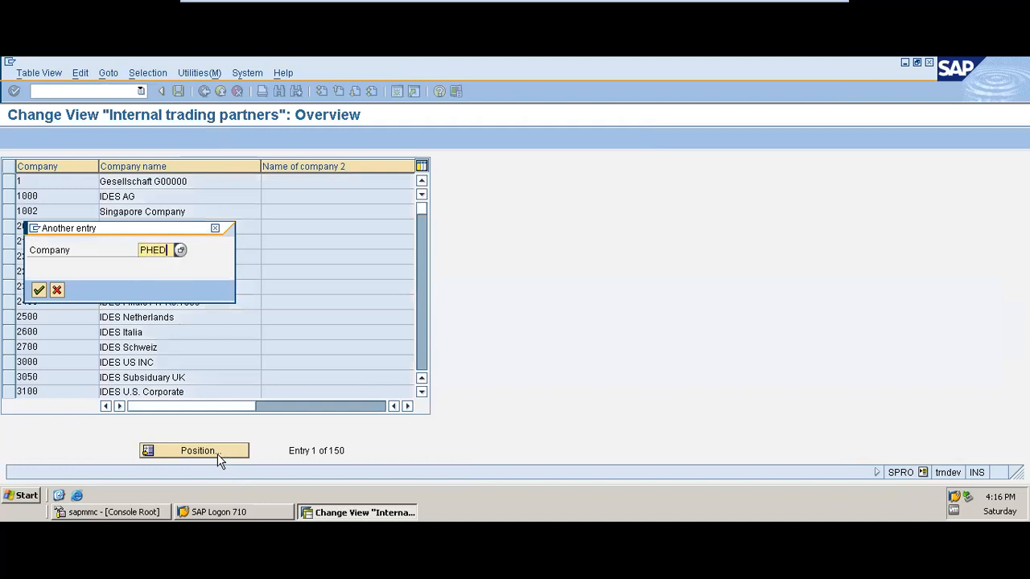
key("Return")
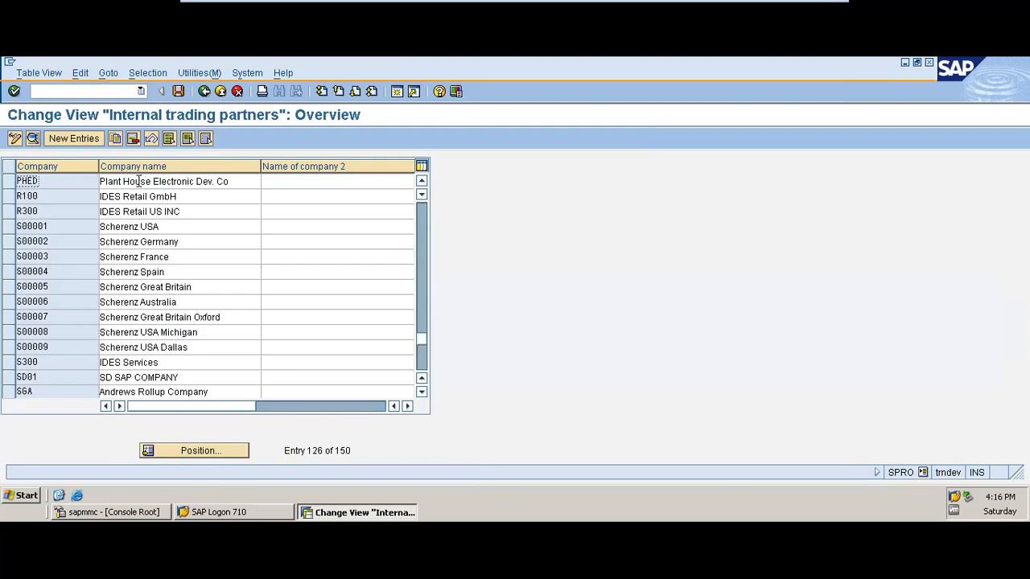
double_click(131, 181)
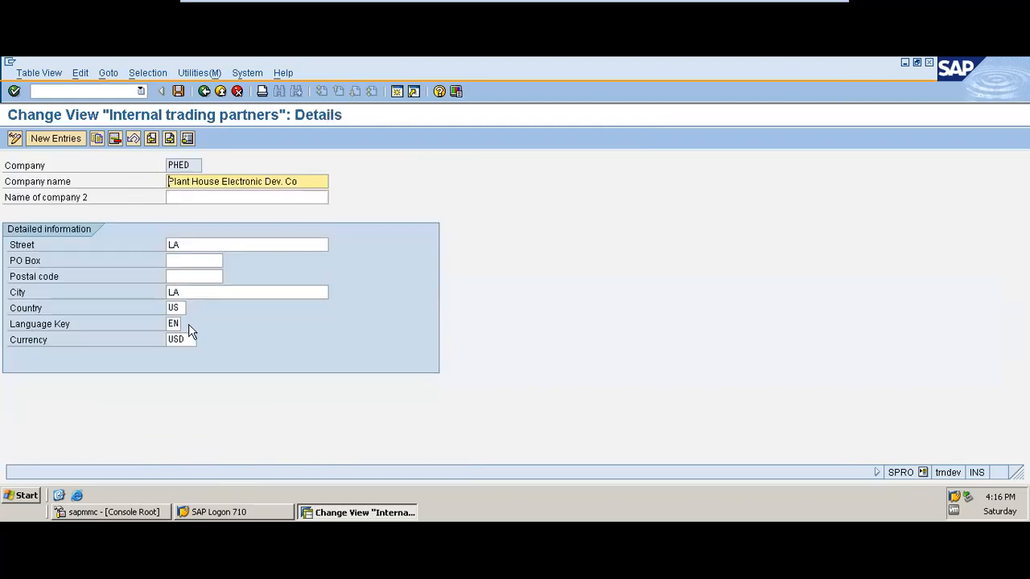
Set the street of company PHED to FRANKFURT and its city to FR
left_click(190, 244)
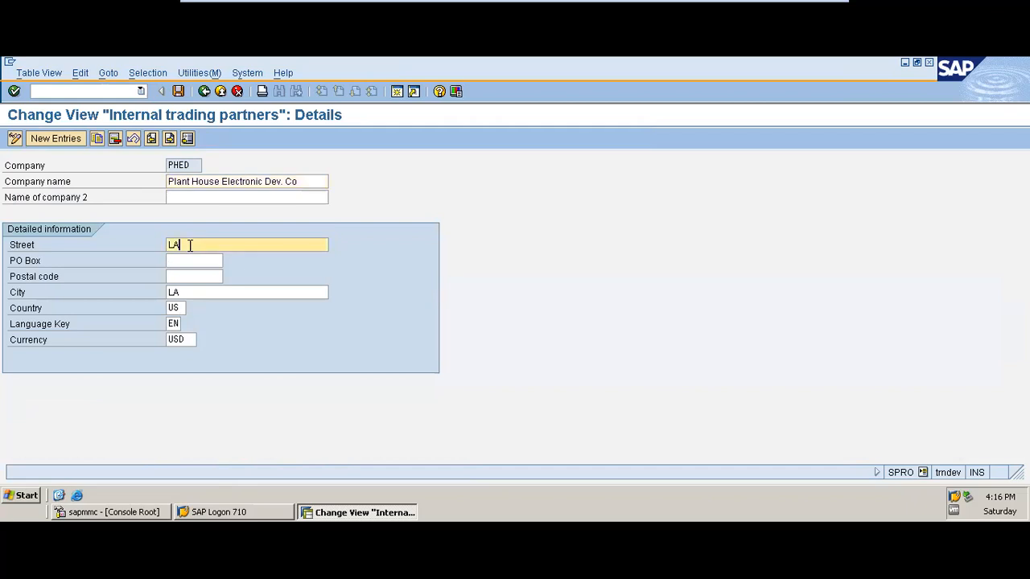
key("BackSpace")
key("BackSpace")
type("F")
type("A")
key("BackSpace")
type("RANKFURT")
left_click(203, 292)
key("BackSpace")
key("BackSpace")
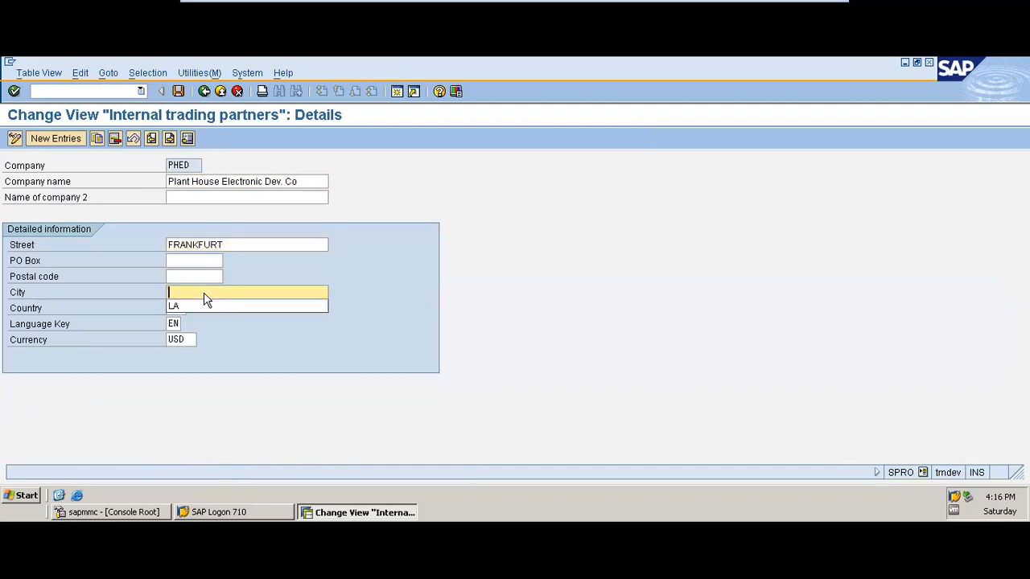
type("FR")
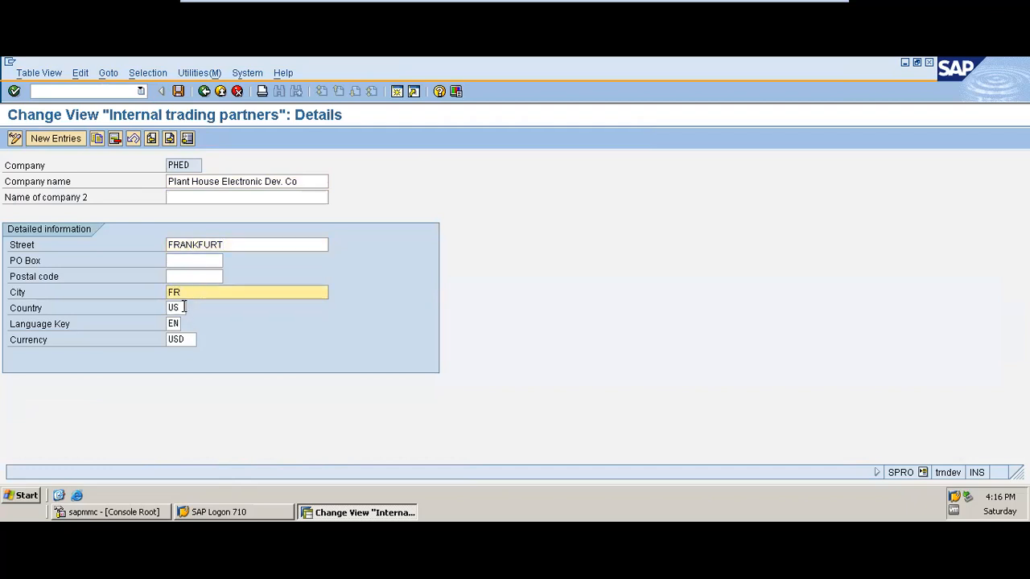
Set the country of company PHED to DE and its currency to EUR
left_click(184, 307)
key("BackSpace")
key("BackSpace")
type("DE")
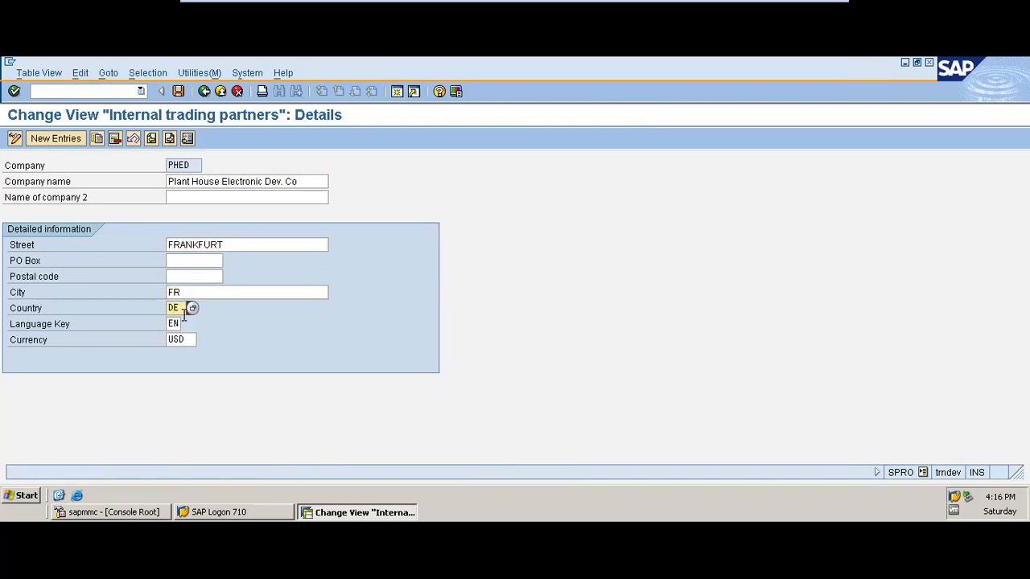
left_click(186, 340)
key("BackSpace")
key("BackSpace")
key("BackSpace")
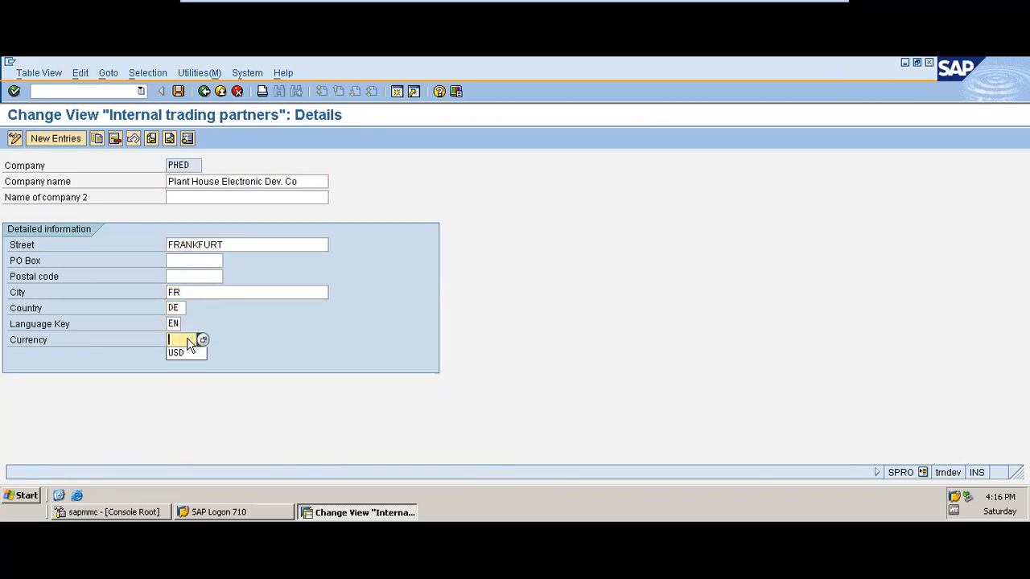
type("EUR")
key("Return")
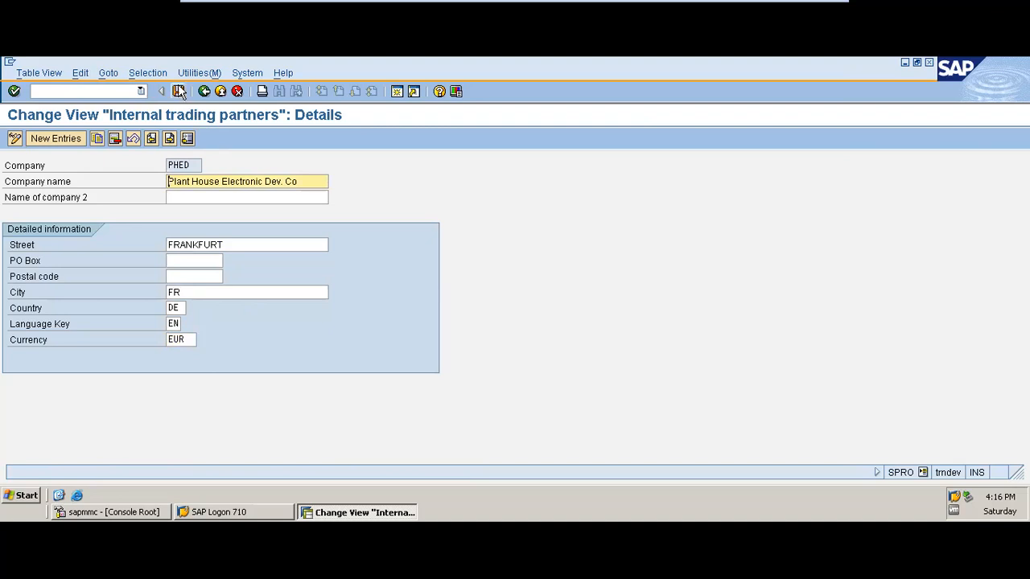
Save the details of company PHED and return to the implementation guide
left_click(179, 91)
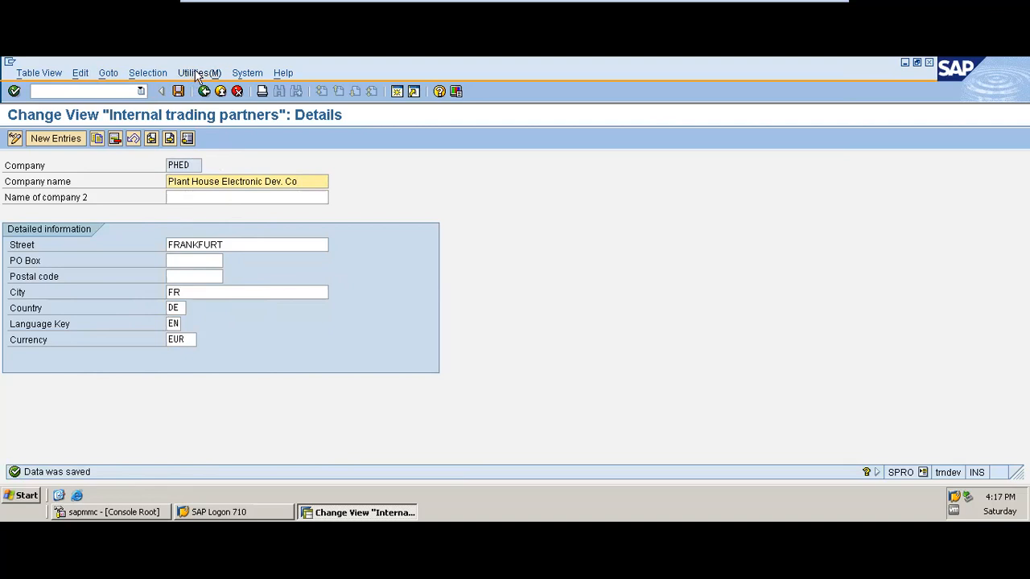
left_click(205, 92)
left_click(205, 91)
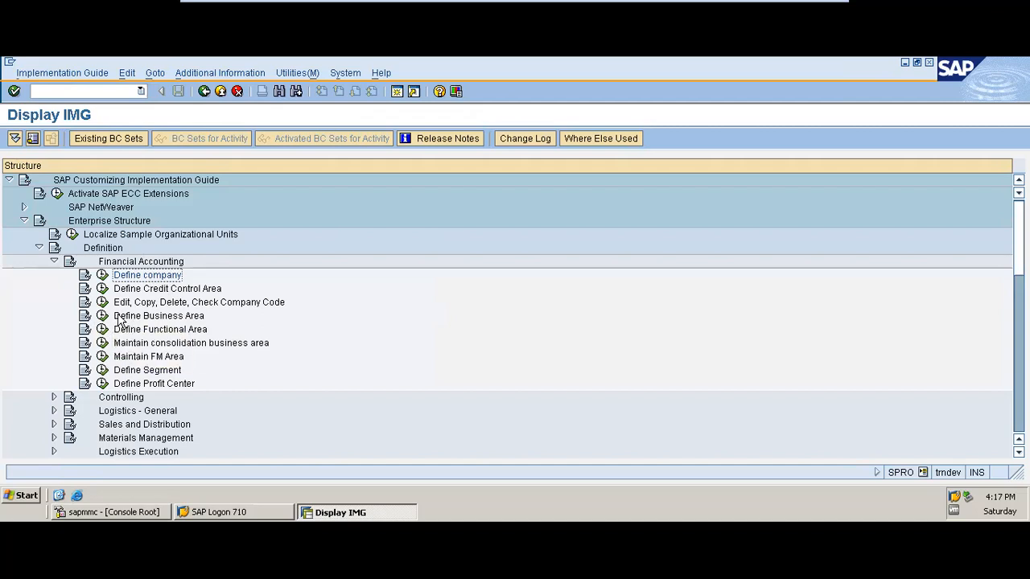
Open Define Business Area and start a new entry with the business area code PHCC
left_click(104, 317)
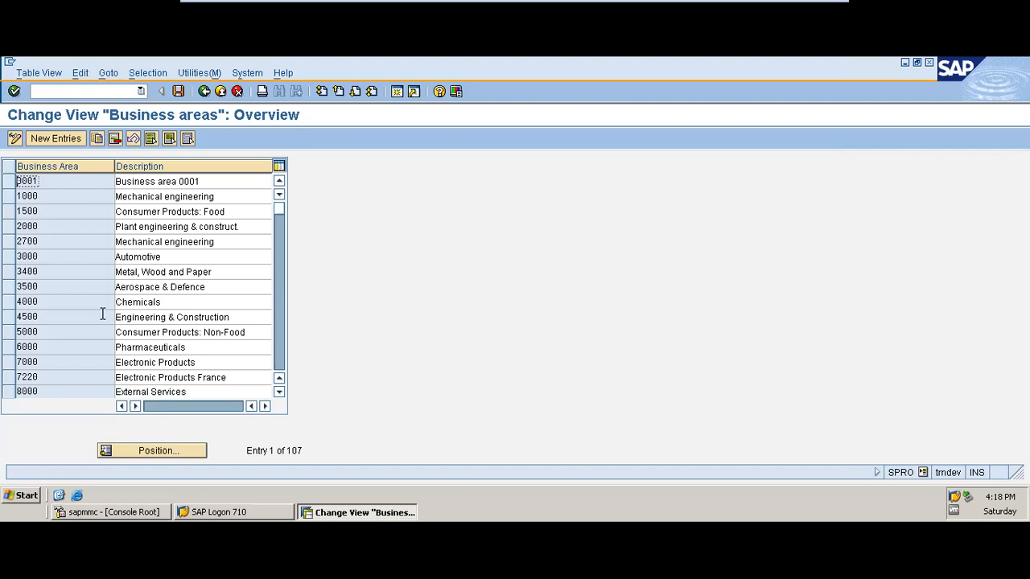
left_click(65, 144)
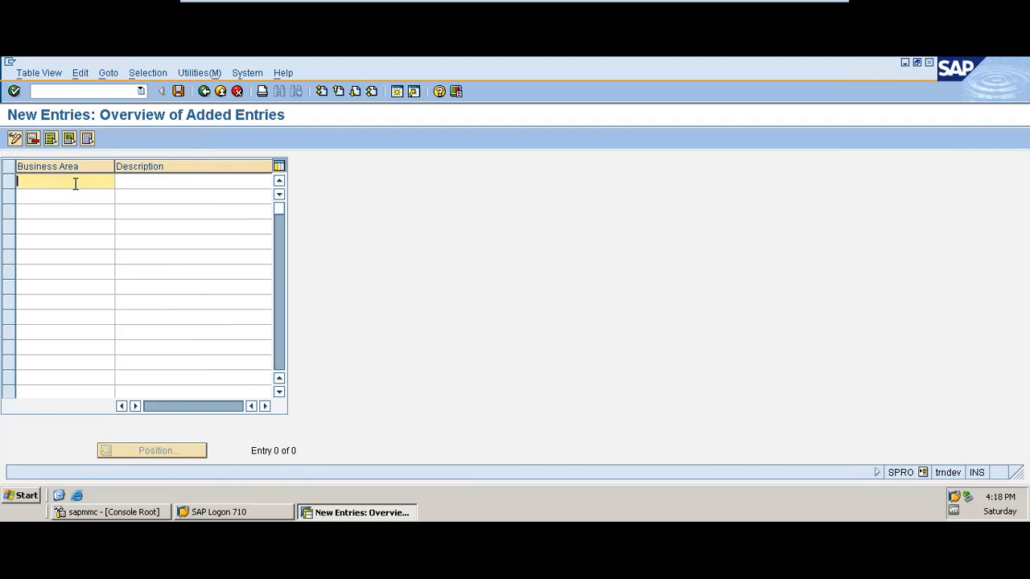
type("C")
type("PHED")
key("BackSpace")
key("BackSpace")
type("CC")
key("Tab")
Describe business area PHCC as PHED CUSTOMER CARE and confirm the entry
type("PHED")
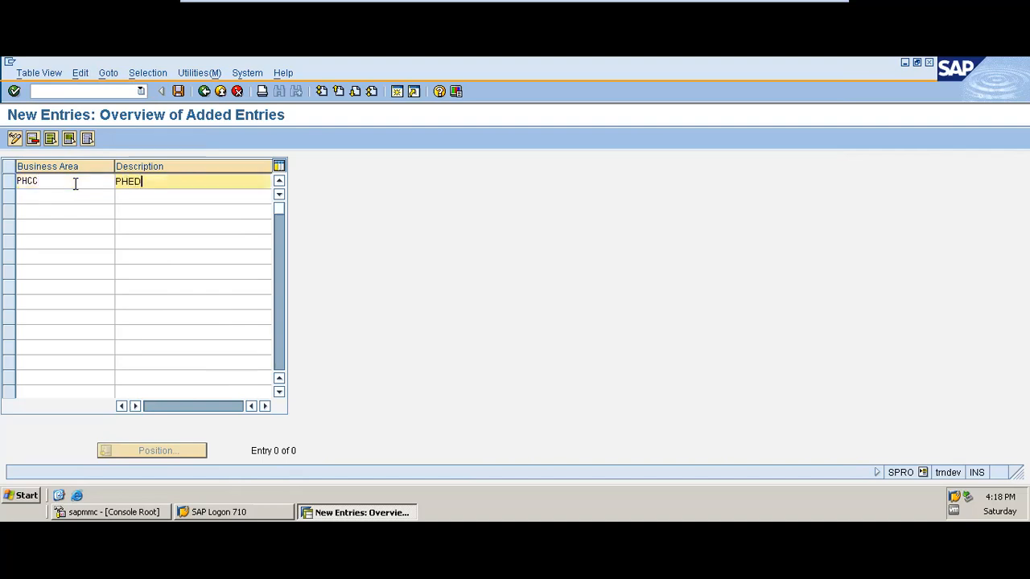
type(" CUSTOMER CARE")
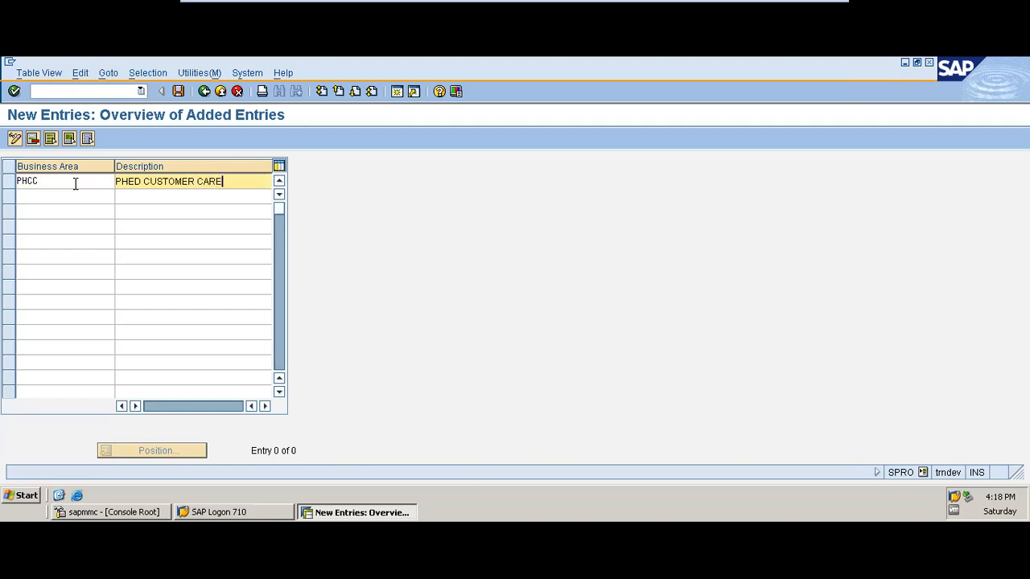
key("Return")
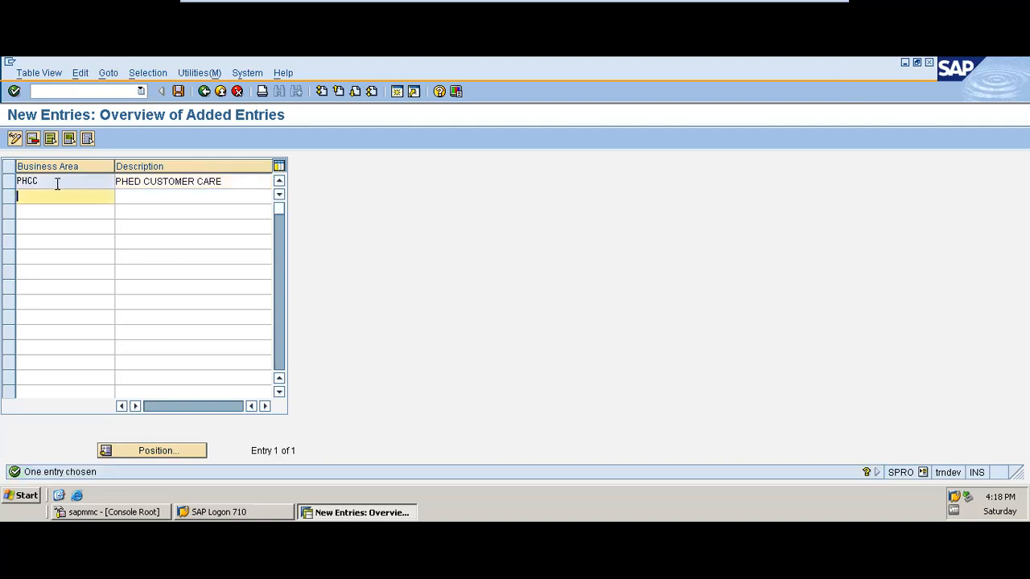
Save business area PHCC under the PHED TRAINING customizing request and return to the implementation guide
left_click(178, 92)
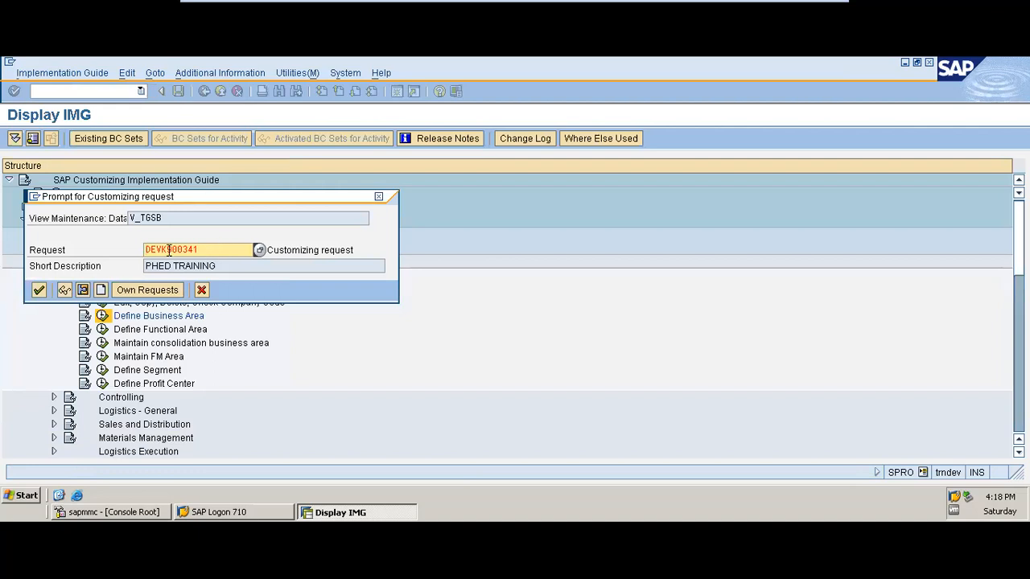
left_click(40, 290)
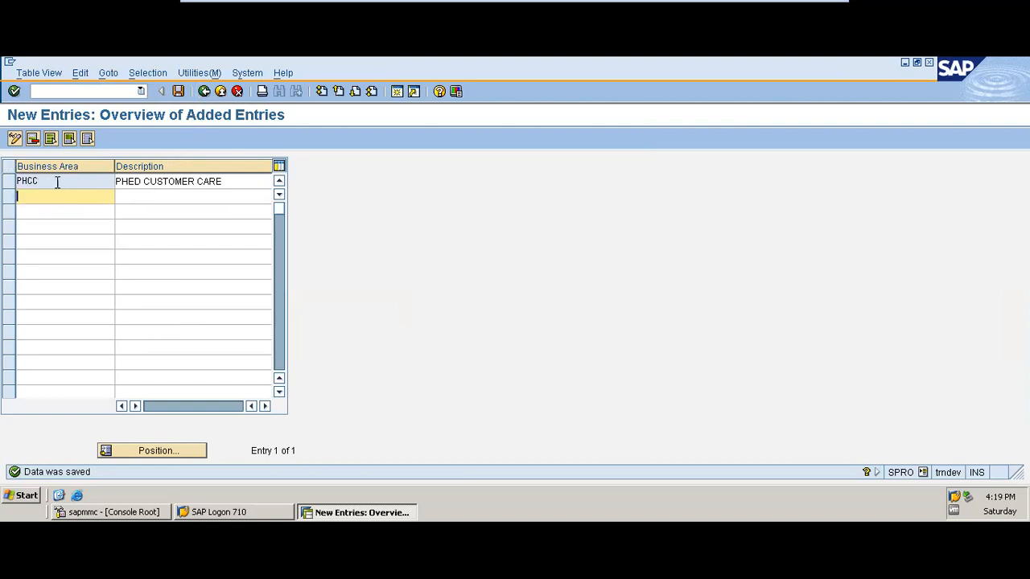
left_click(205, 92)
left_click(205, 92)
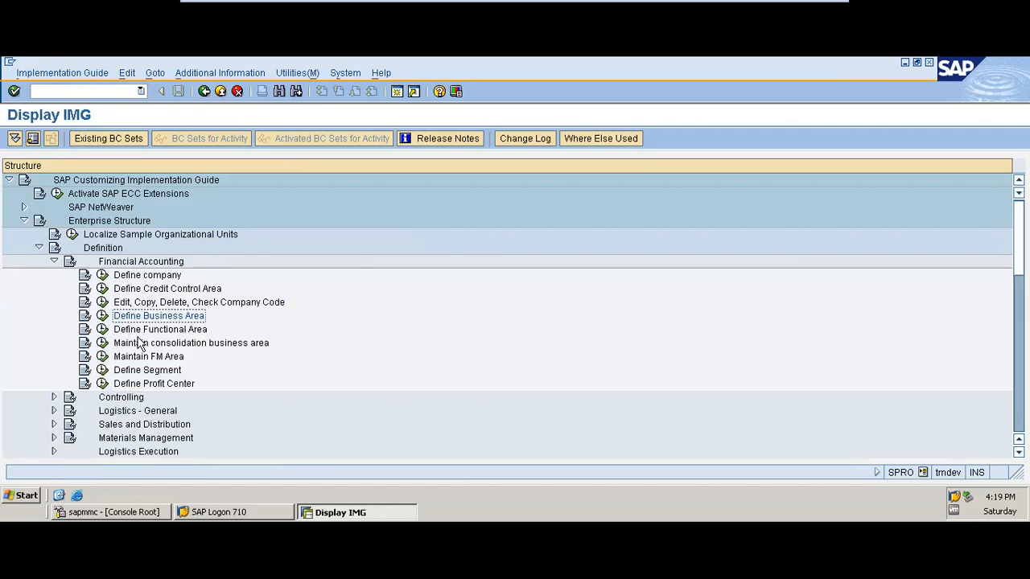
Open Define Functional Area and add functional area PHED with the name PHED FUNCTIONAL AREA
left_click(104, 330)
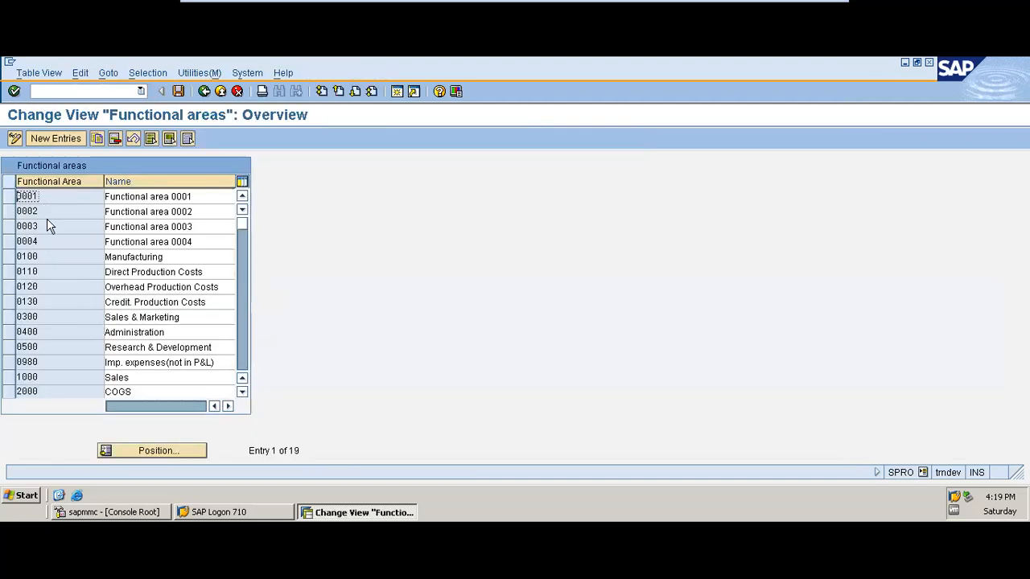
left_click(70, 138)
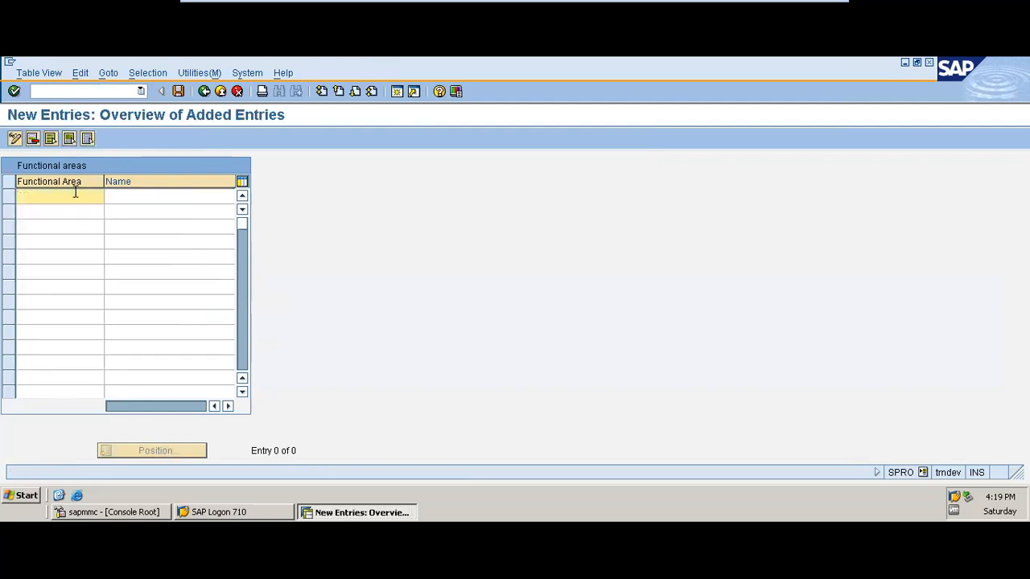
type("PHED")
key("Tab")
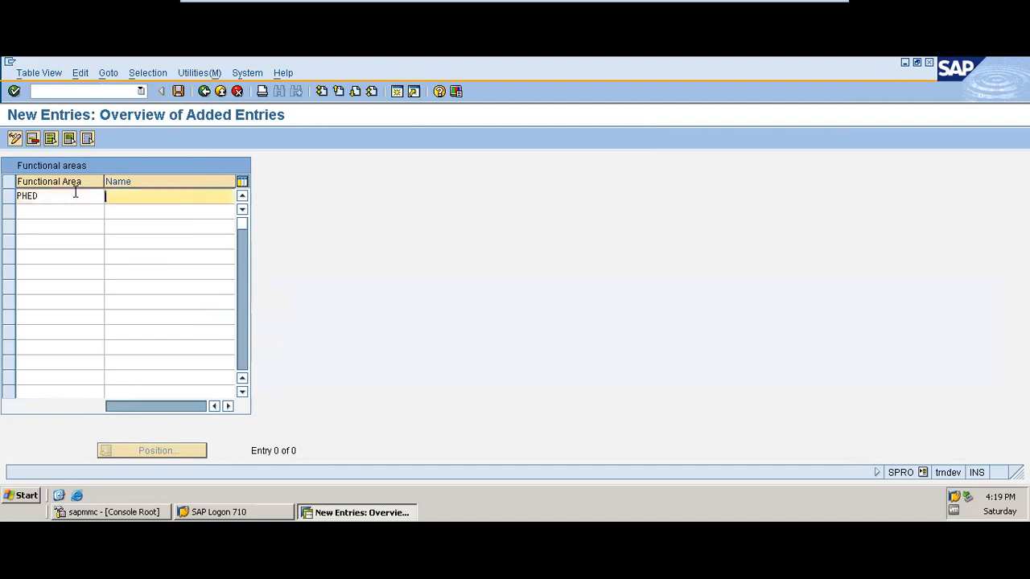
type("PHED FUNCTIONAL ARESA")
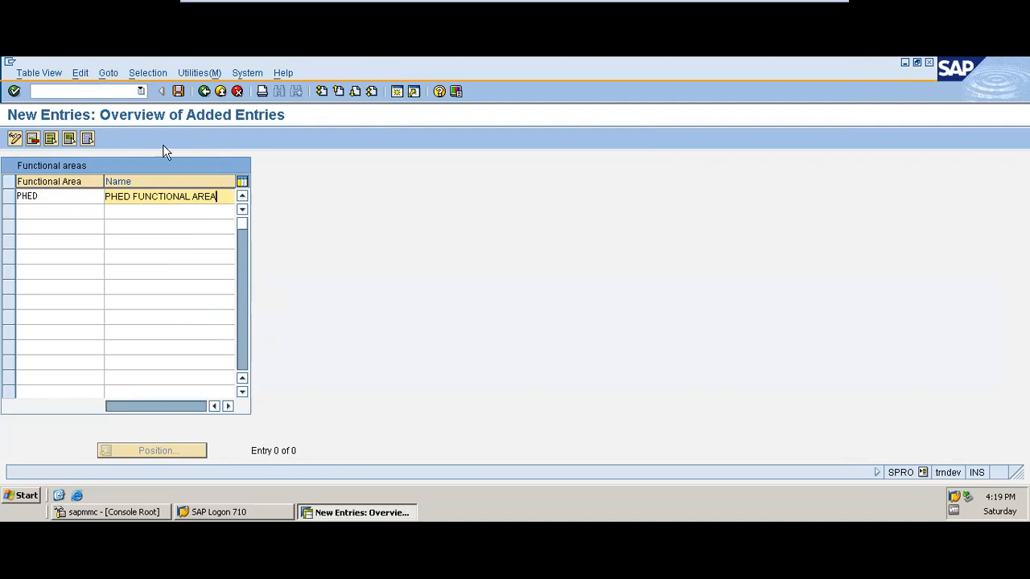
Save functional area PHED under the proposed customizing request and return to the implementation guide
left_click(179, 91)
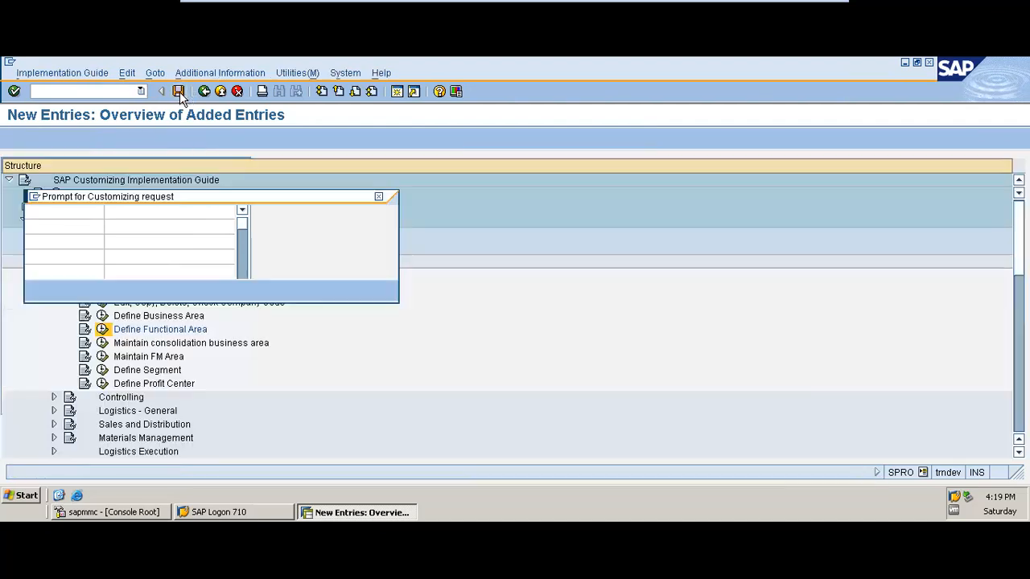
left_click(38, 289)
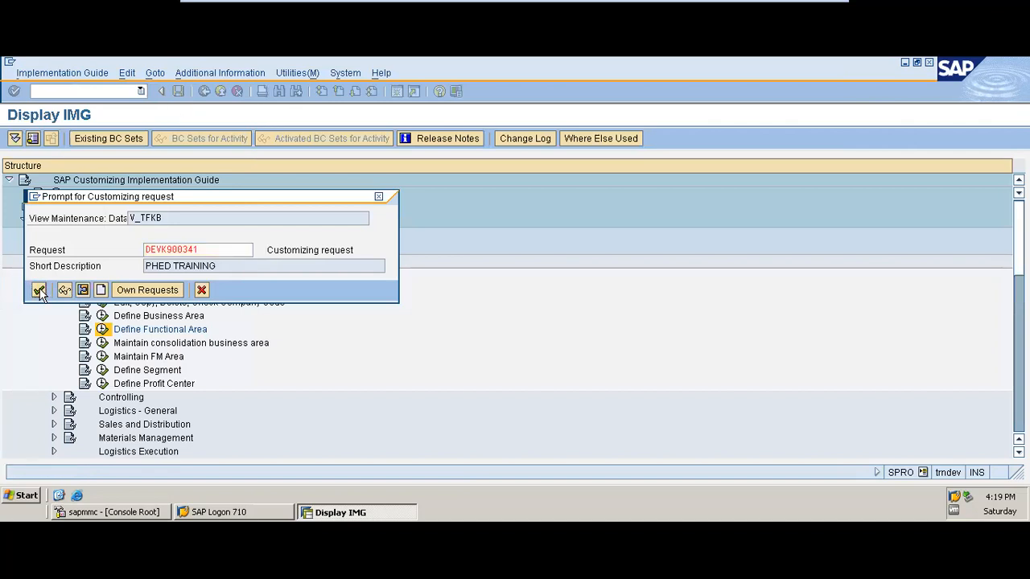
left_click(204, 91)
left_click(207, 92)
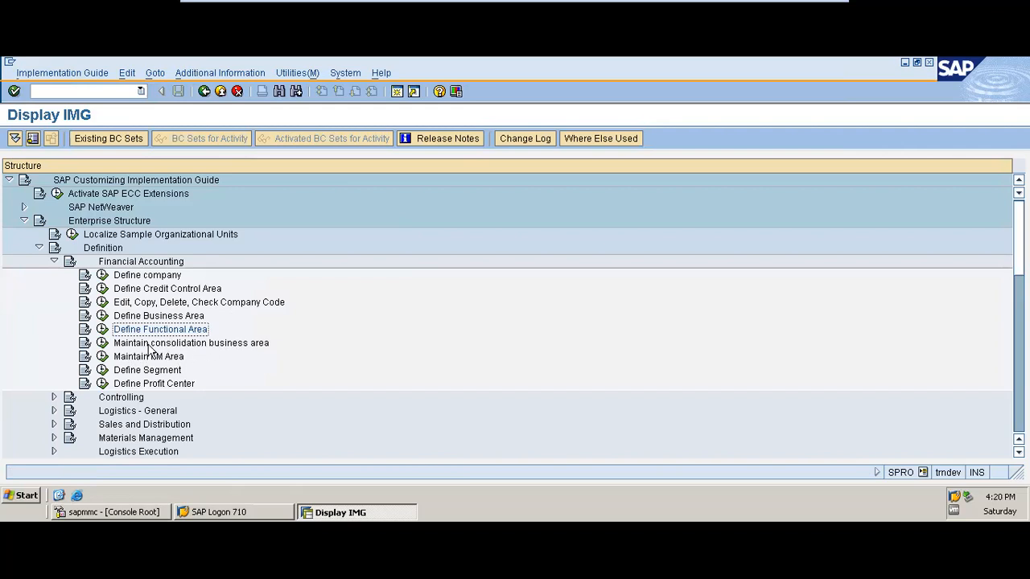
Open Maintain consolidation business area and add consolidation business area PHCC with the description PHED CUSTOMER CARE
left_click(102, 344)
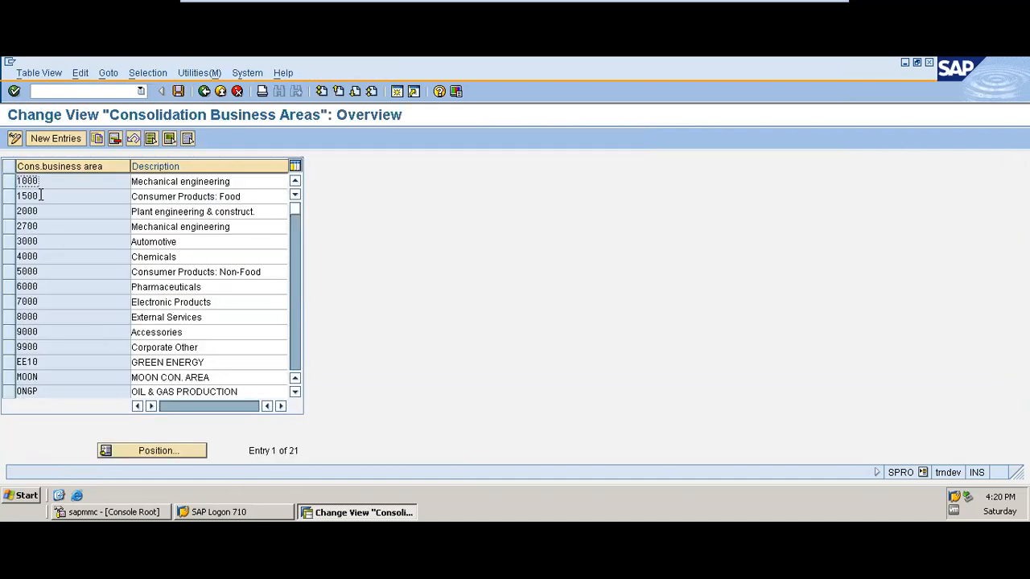
left_click(48, 138)
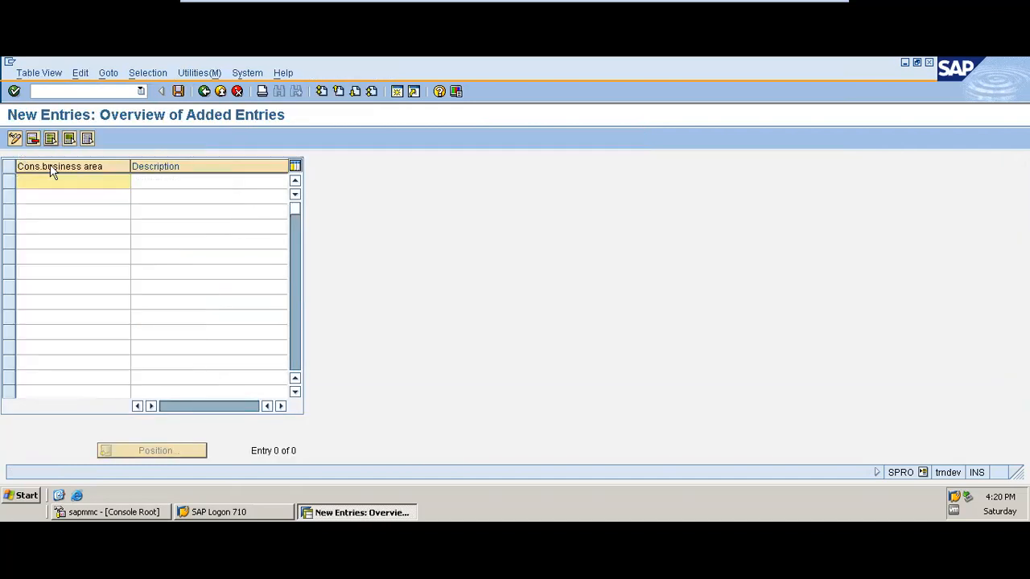
type("PH")
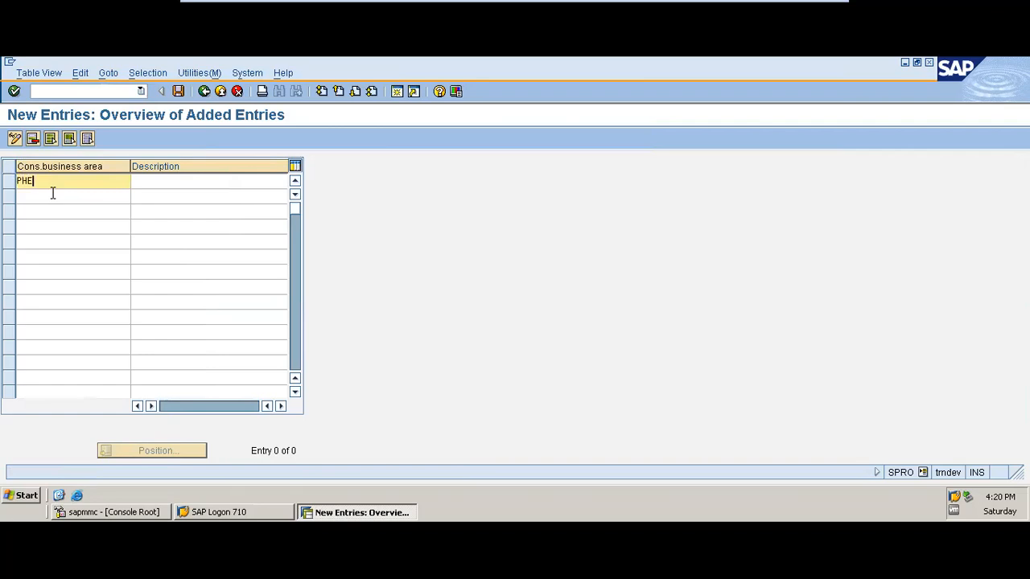
type("CC")
key("Tab")
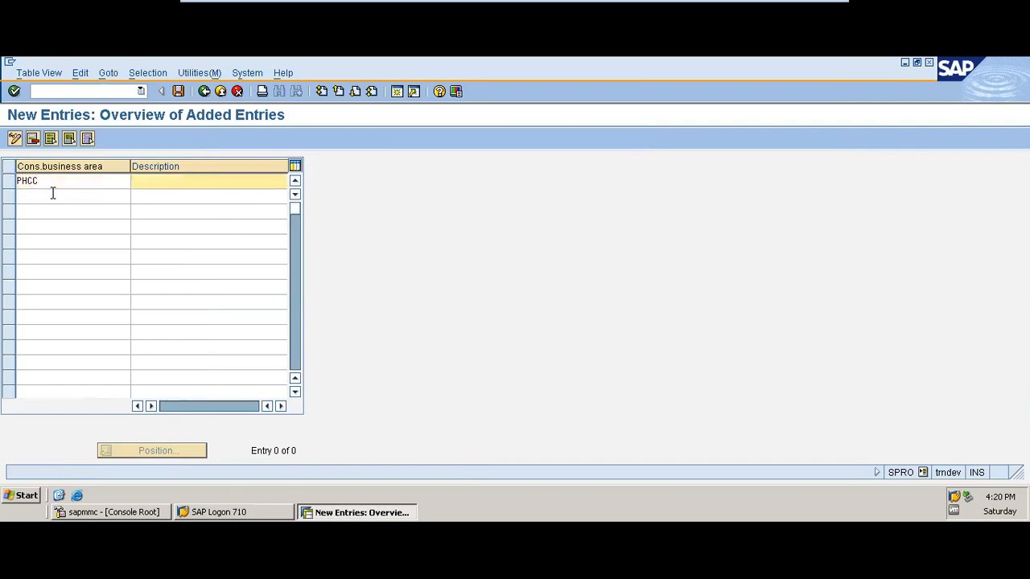
type("PHED CUSTOMER CARE")
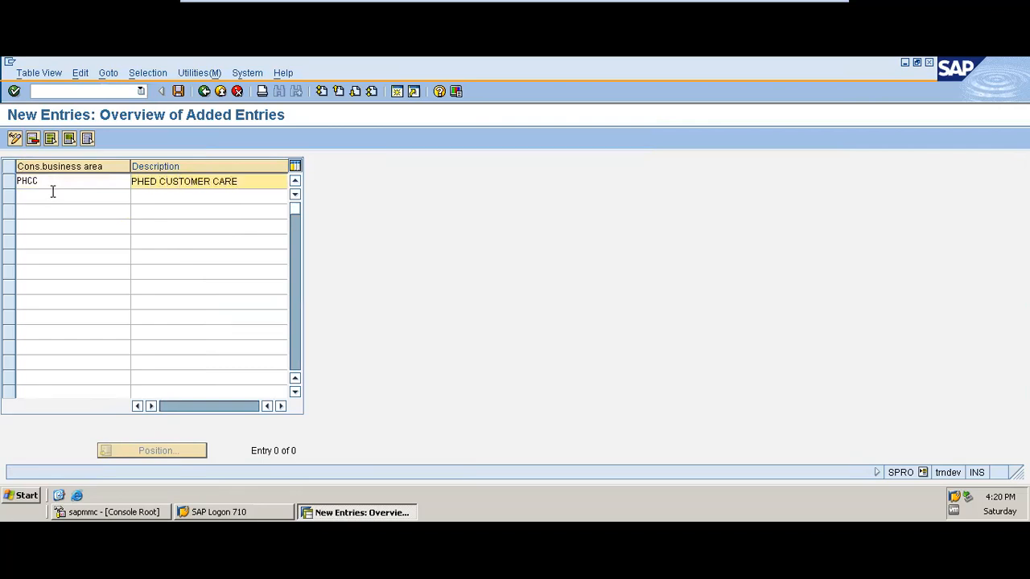
key("Return")
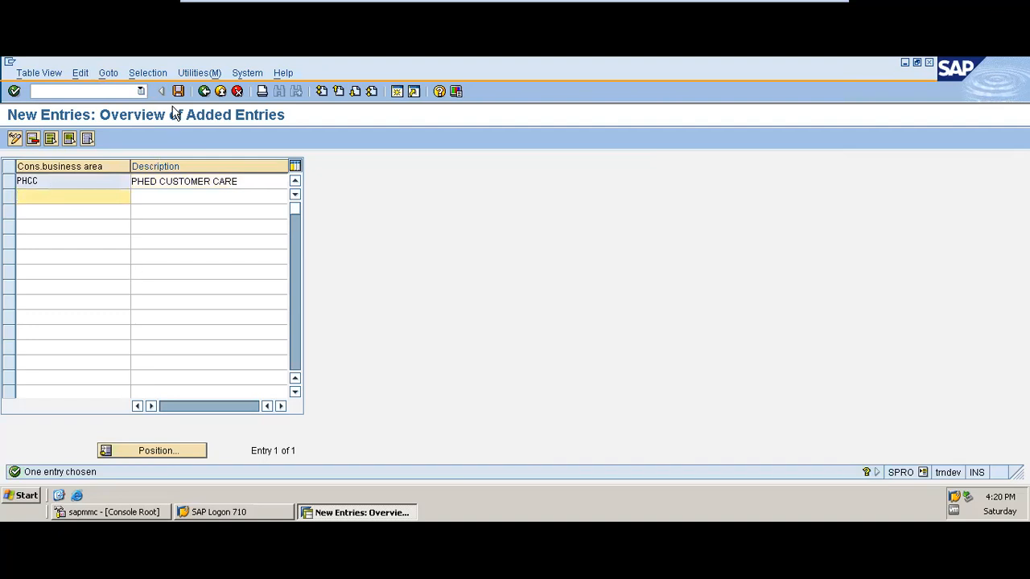
Save consolidation business area PHCC under the PHED TRAINING customizing request and return to the implementation guide
left_click(178, 91)
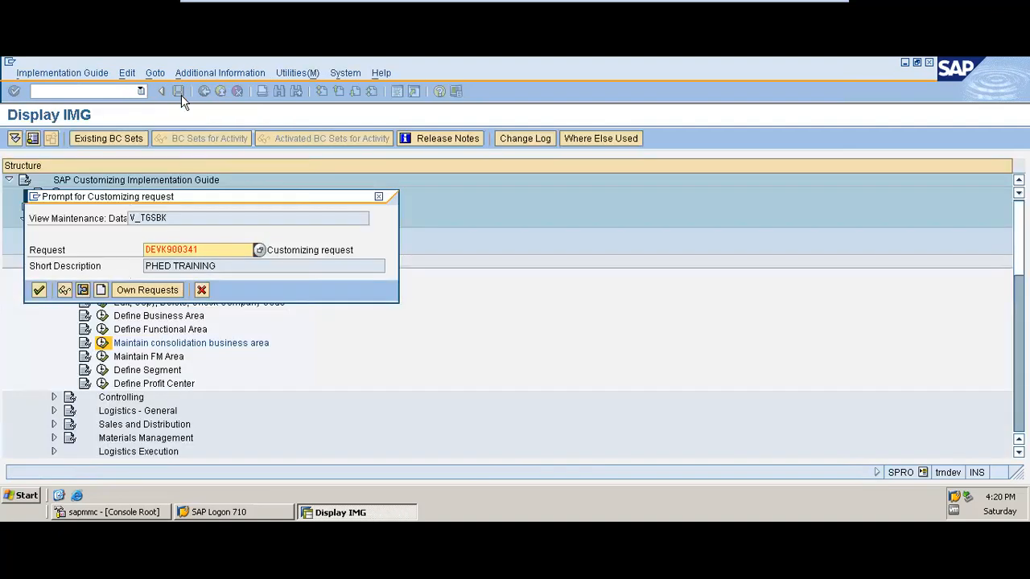
left_click(39, 290)
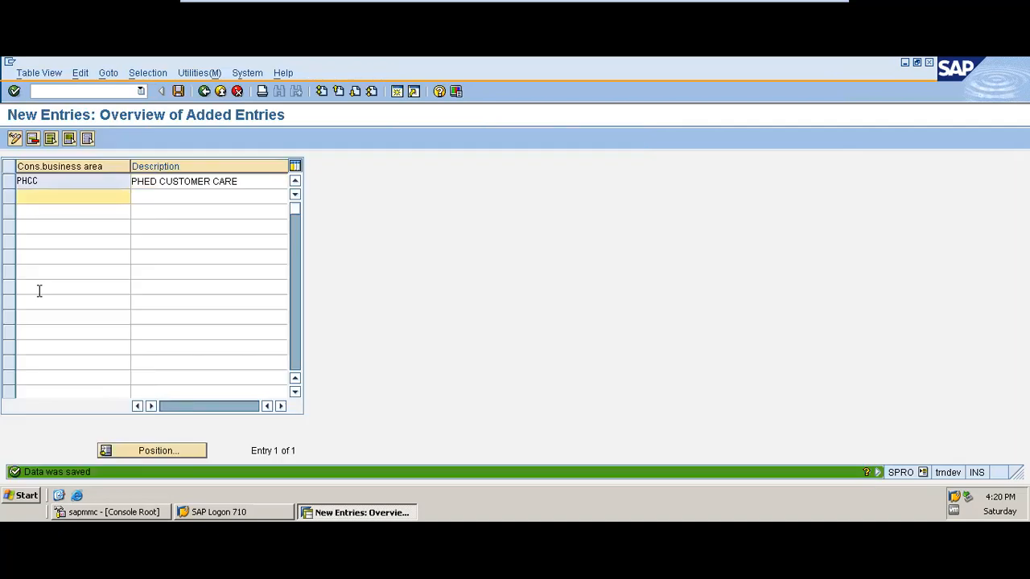
left_click(203, 93)
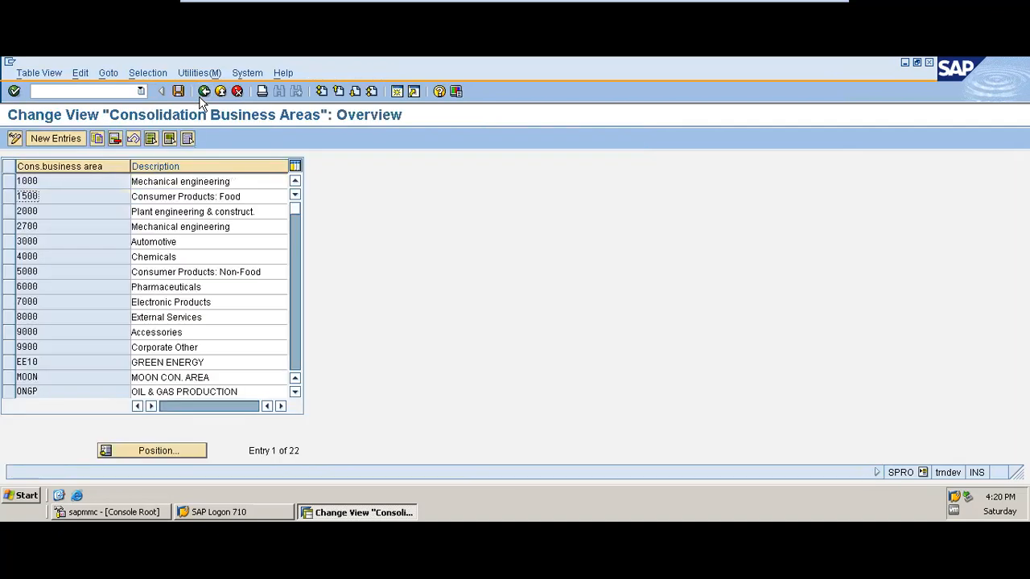
left_click(205, 92)
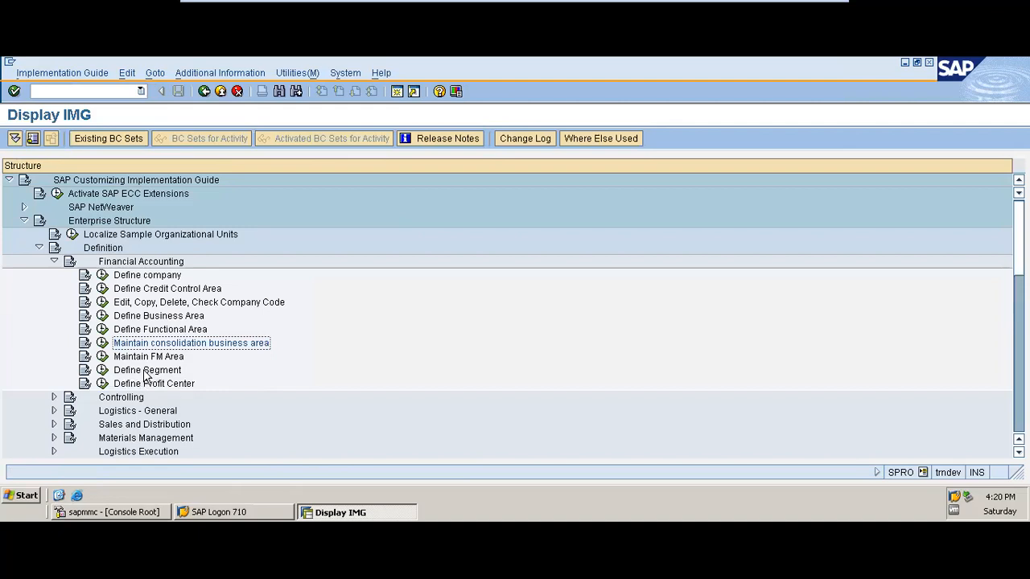
Open Define Segment and add segment PHSALES with the description PHED SALES SEGMENT
left_click(104, 371)
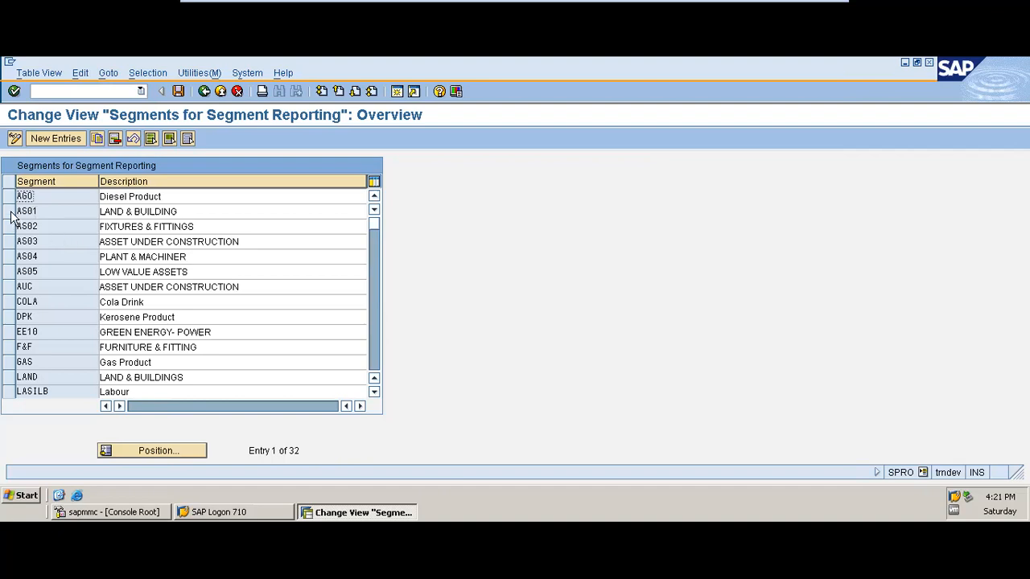
left_click(55, 138)
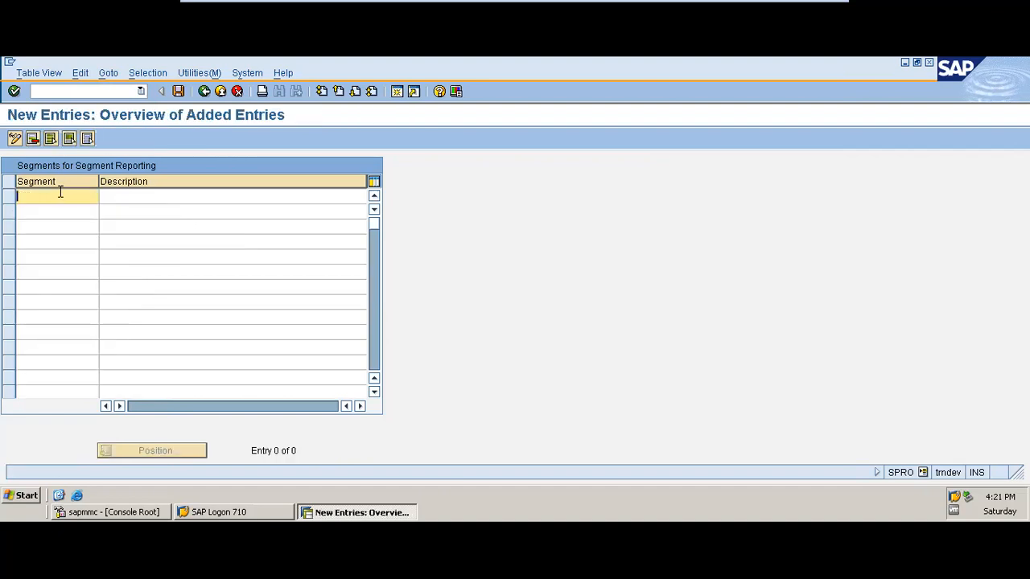
type("LS")
key("BackSpace")
key("BackSpace")
type("PHED")
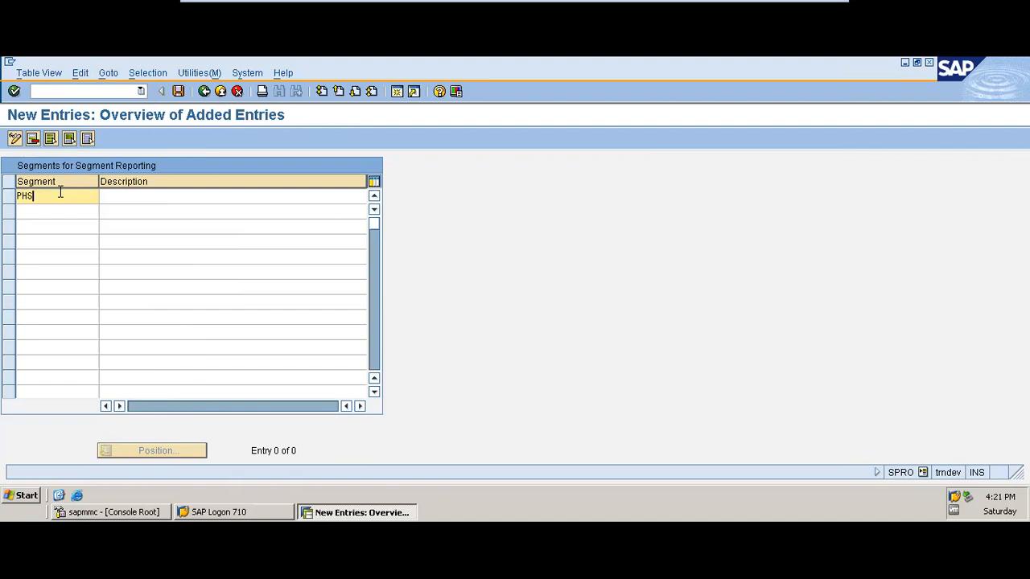
type("ALES")
key("Tab")
type("PHED SALES SEGMENT")
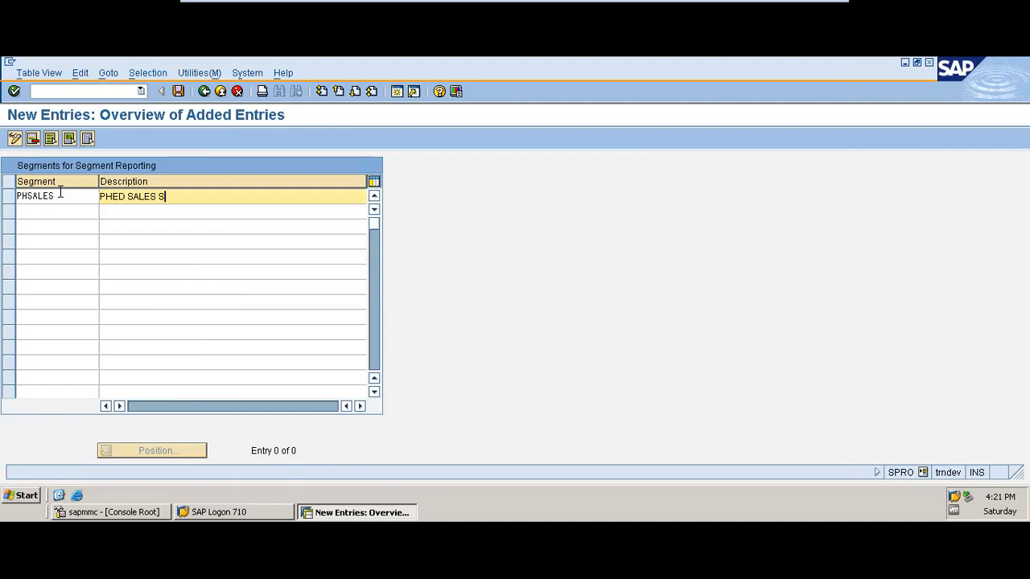
Add a second segment PHSERV with the description PHED SERVICE SEGMENT and confirm the entries
left_click(45, 213)
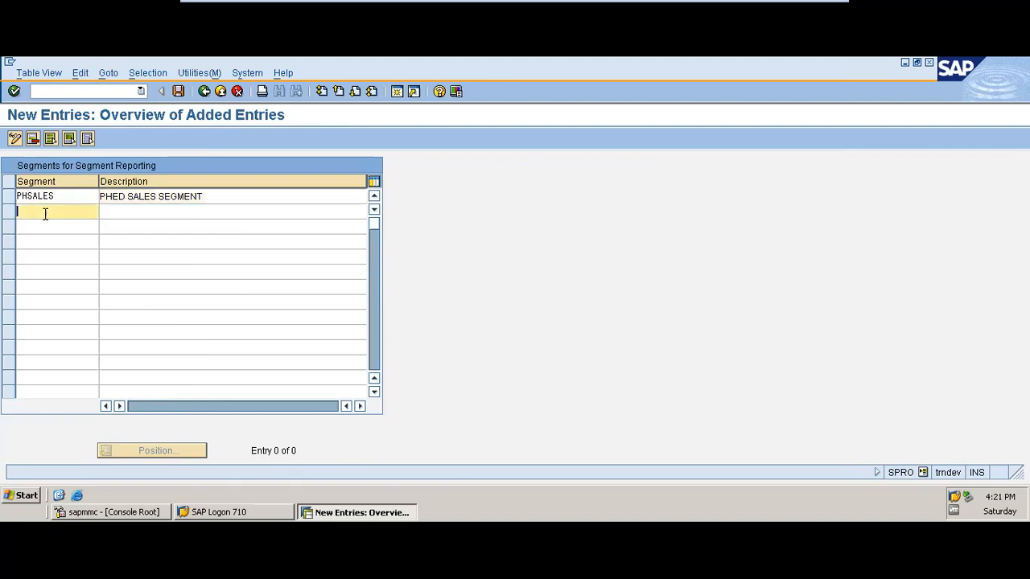
type("PH")
type("P")
type("SER")
type("V")
key("Tab")
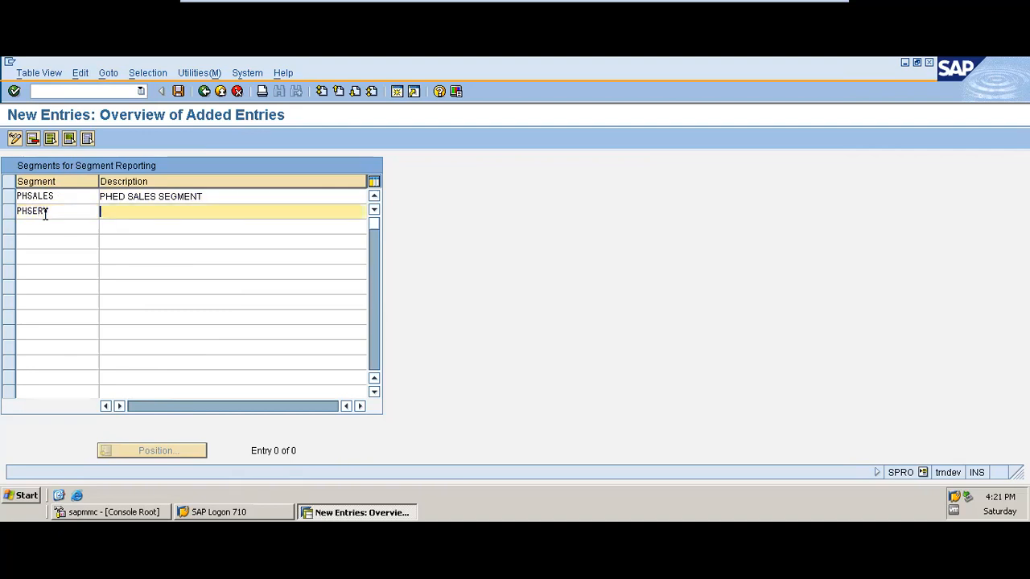
type("PHED SERVICE SEGMENT")
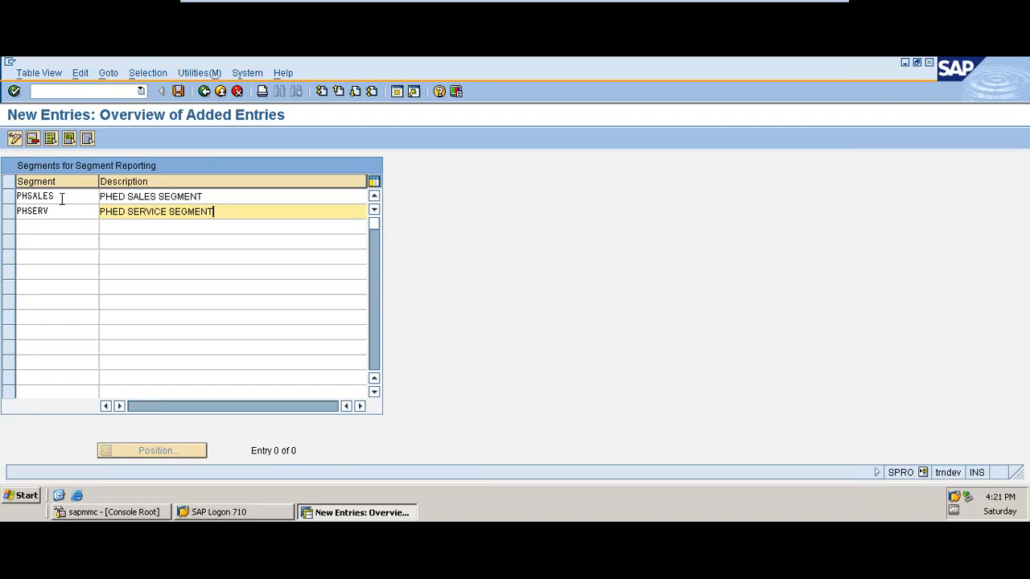
key("Return")
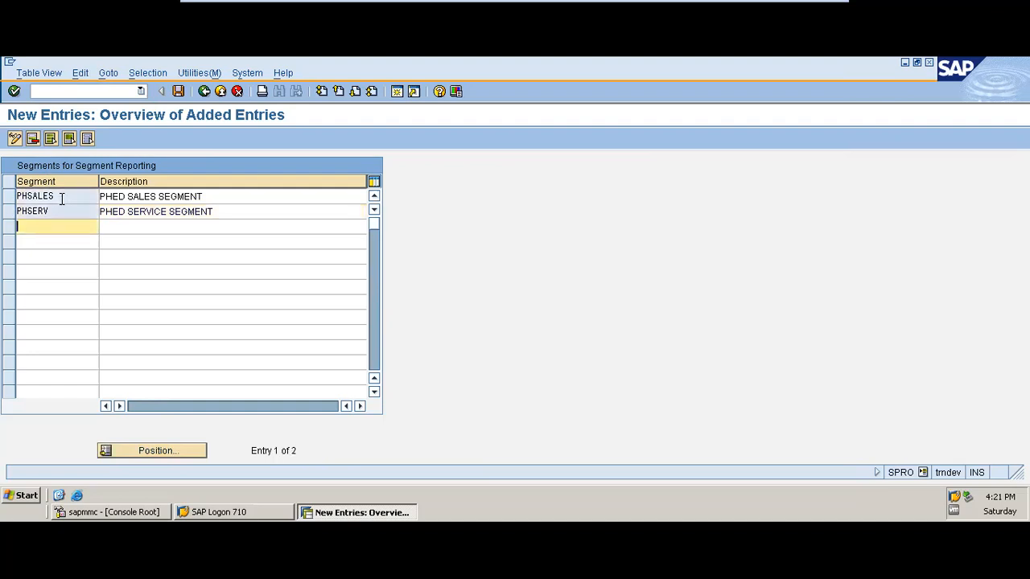
Save the segments PHSALES and PHSERV and return to the implementation guide
left_click(179, 91)
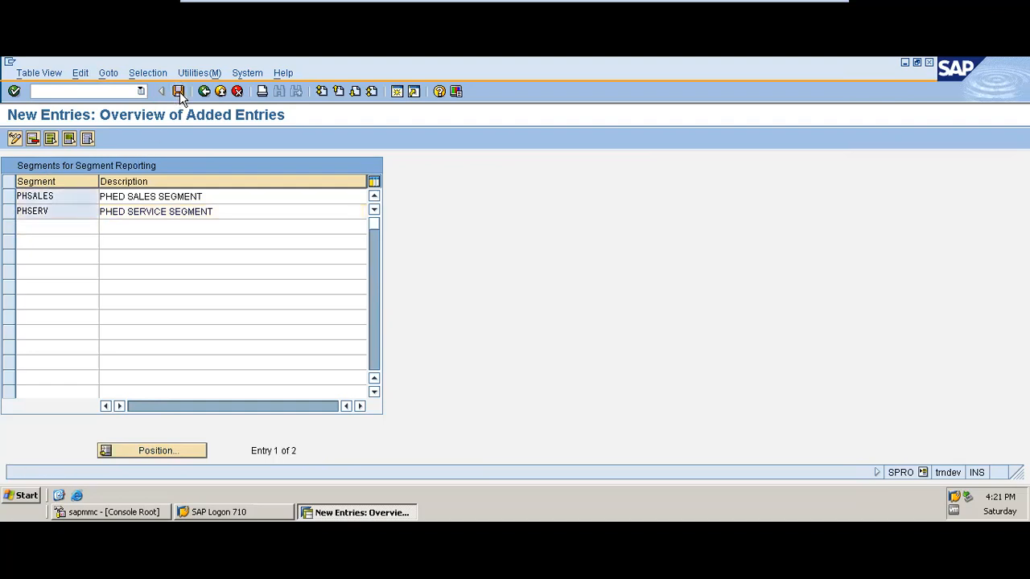
left_click(40, 291)
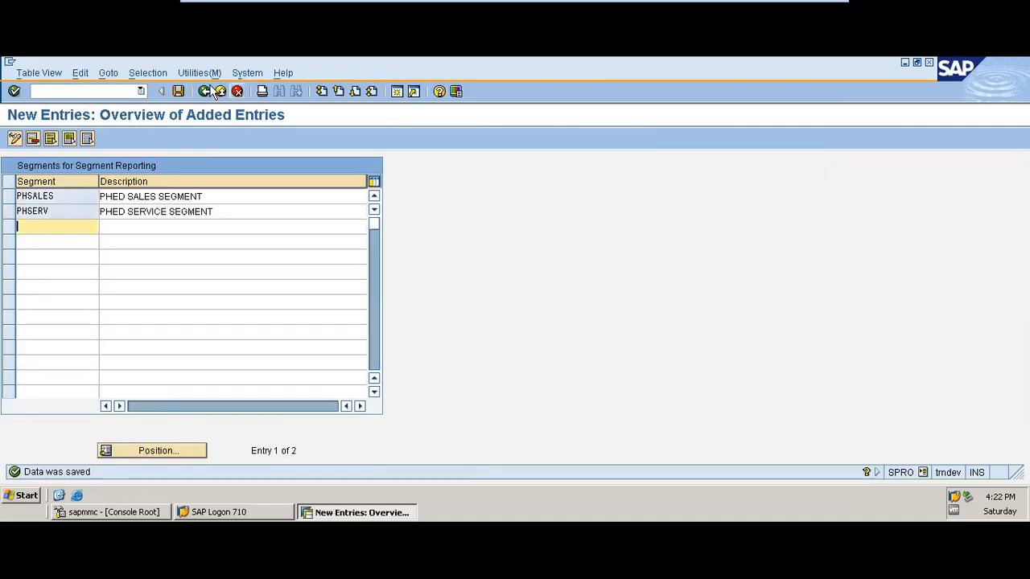
left_click(207, 94)
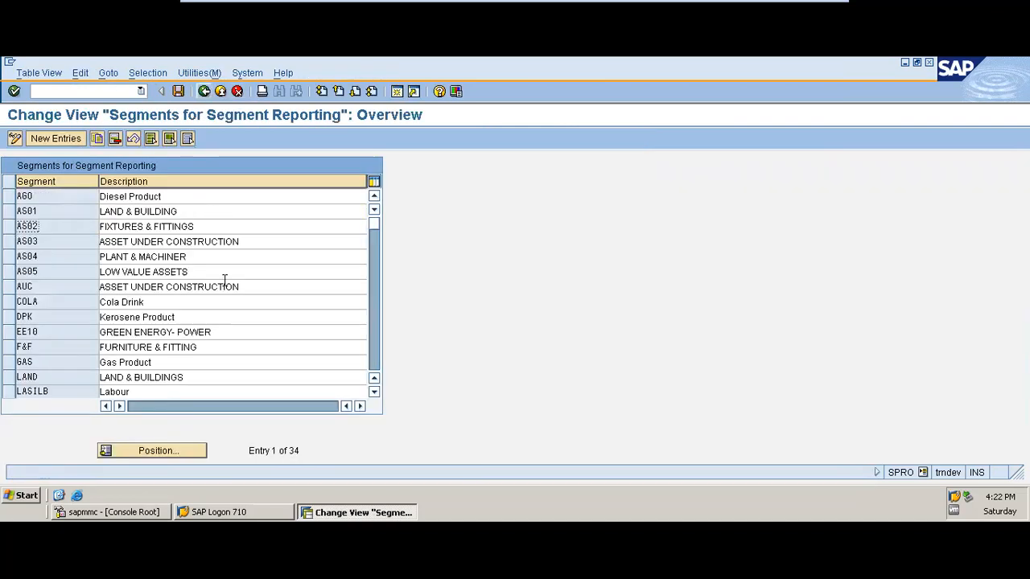
left_click(206, 91)
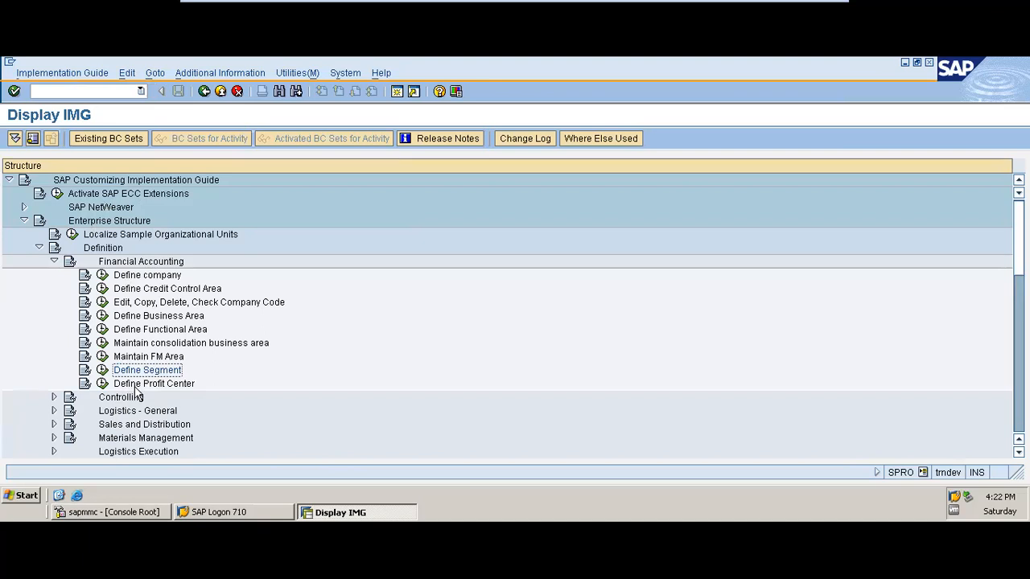
left_click(54, 262)
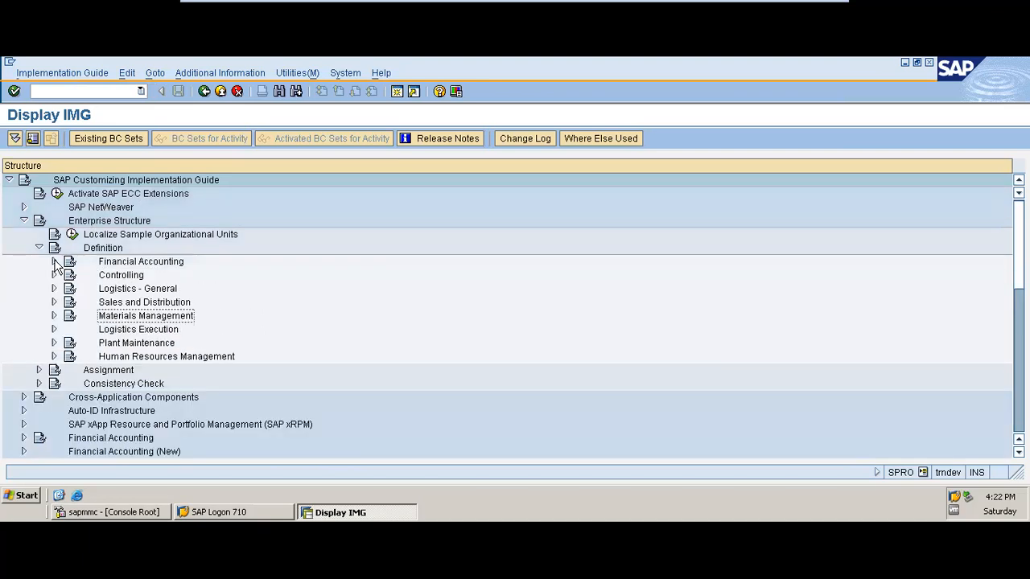
left_click(54, 262)
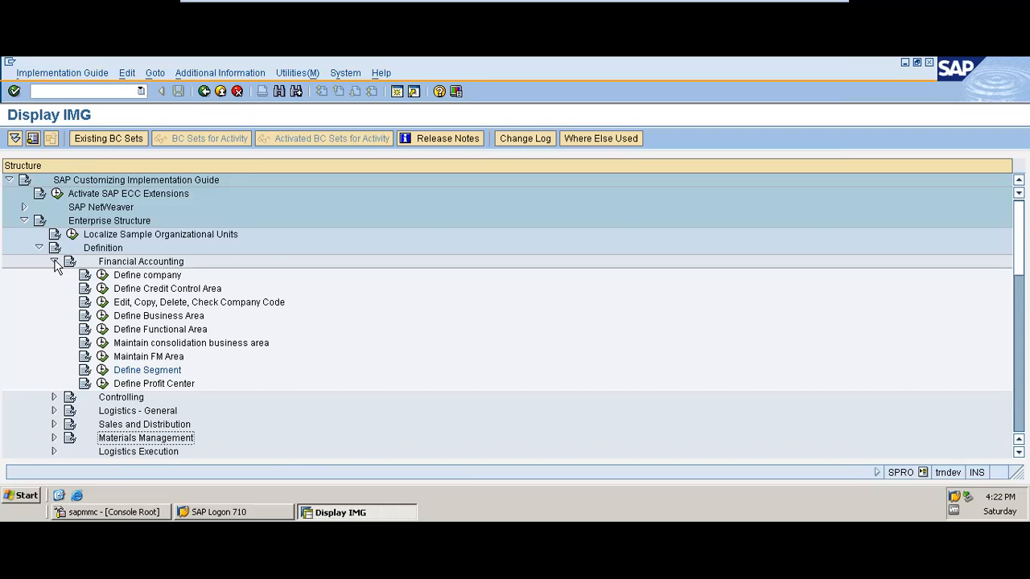
mouse_move(576, 2)
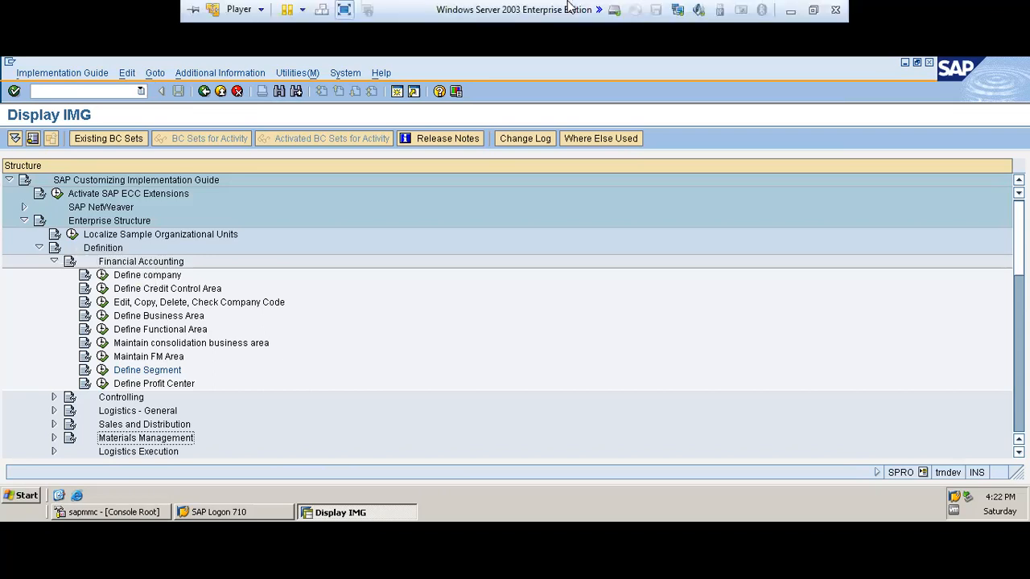